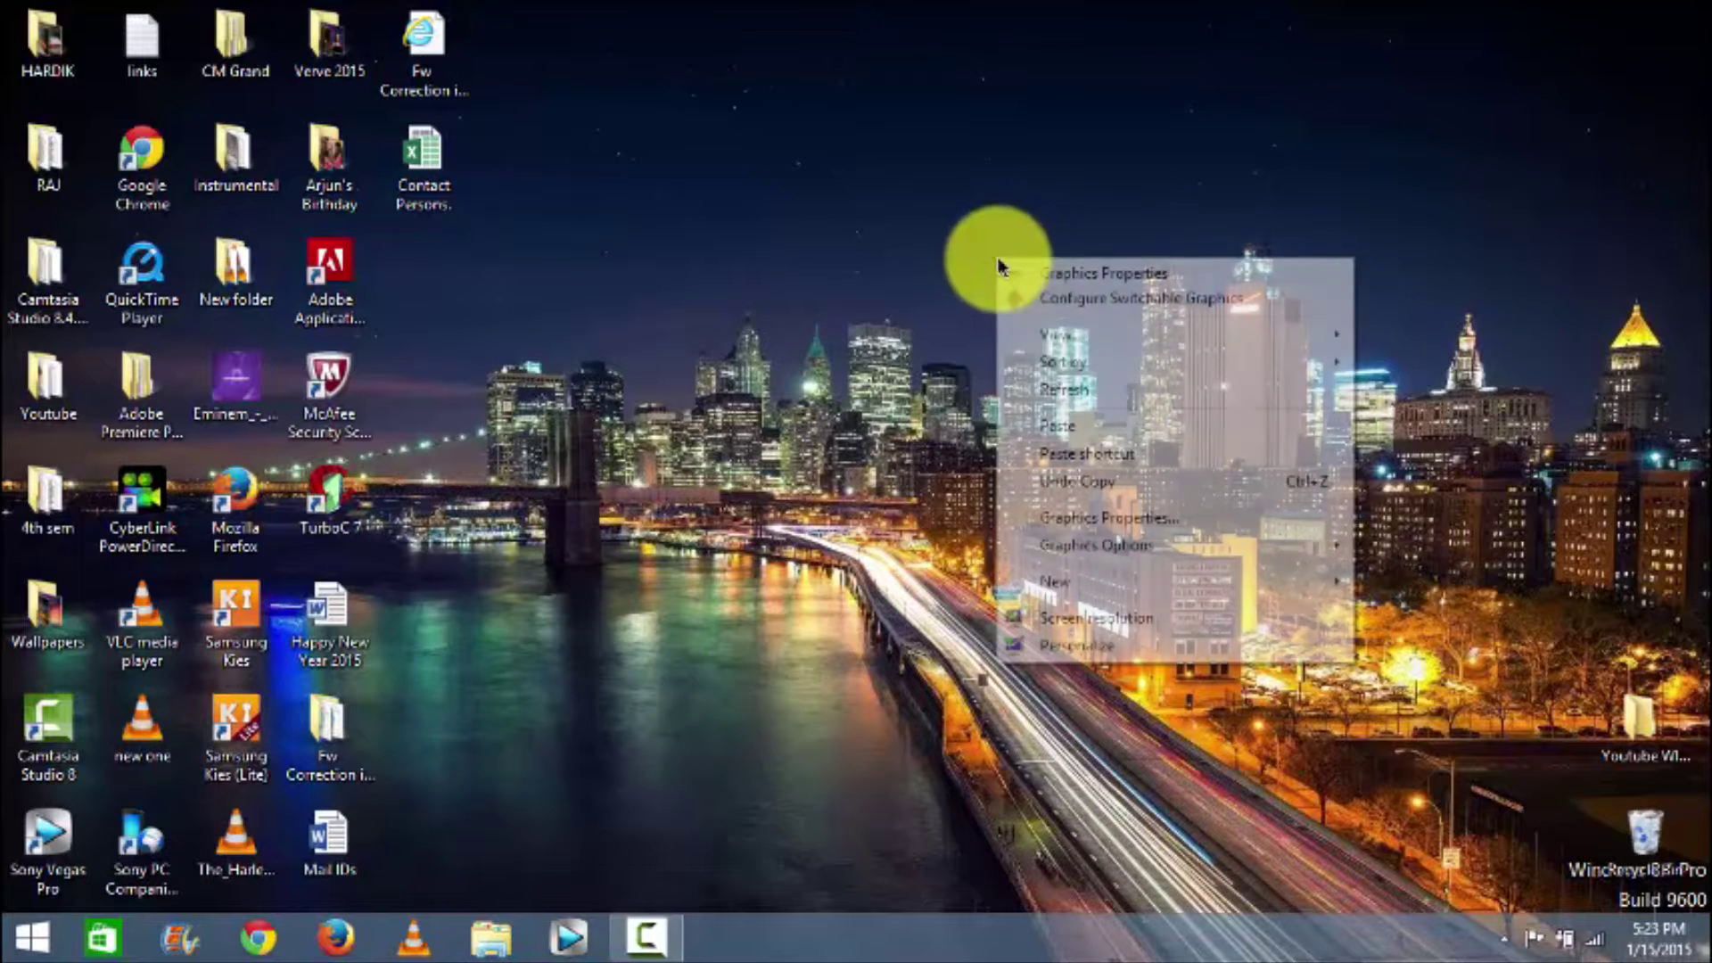
Refresh the Windows desktop several times from its right-click menu.
{"action": "left_click", "coordinate": [1048, 390]}
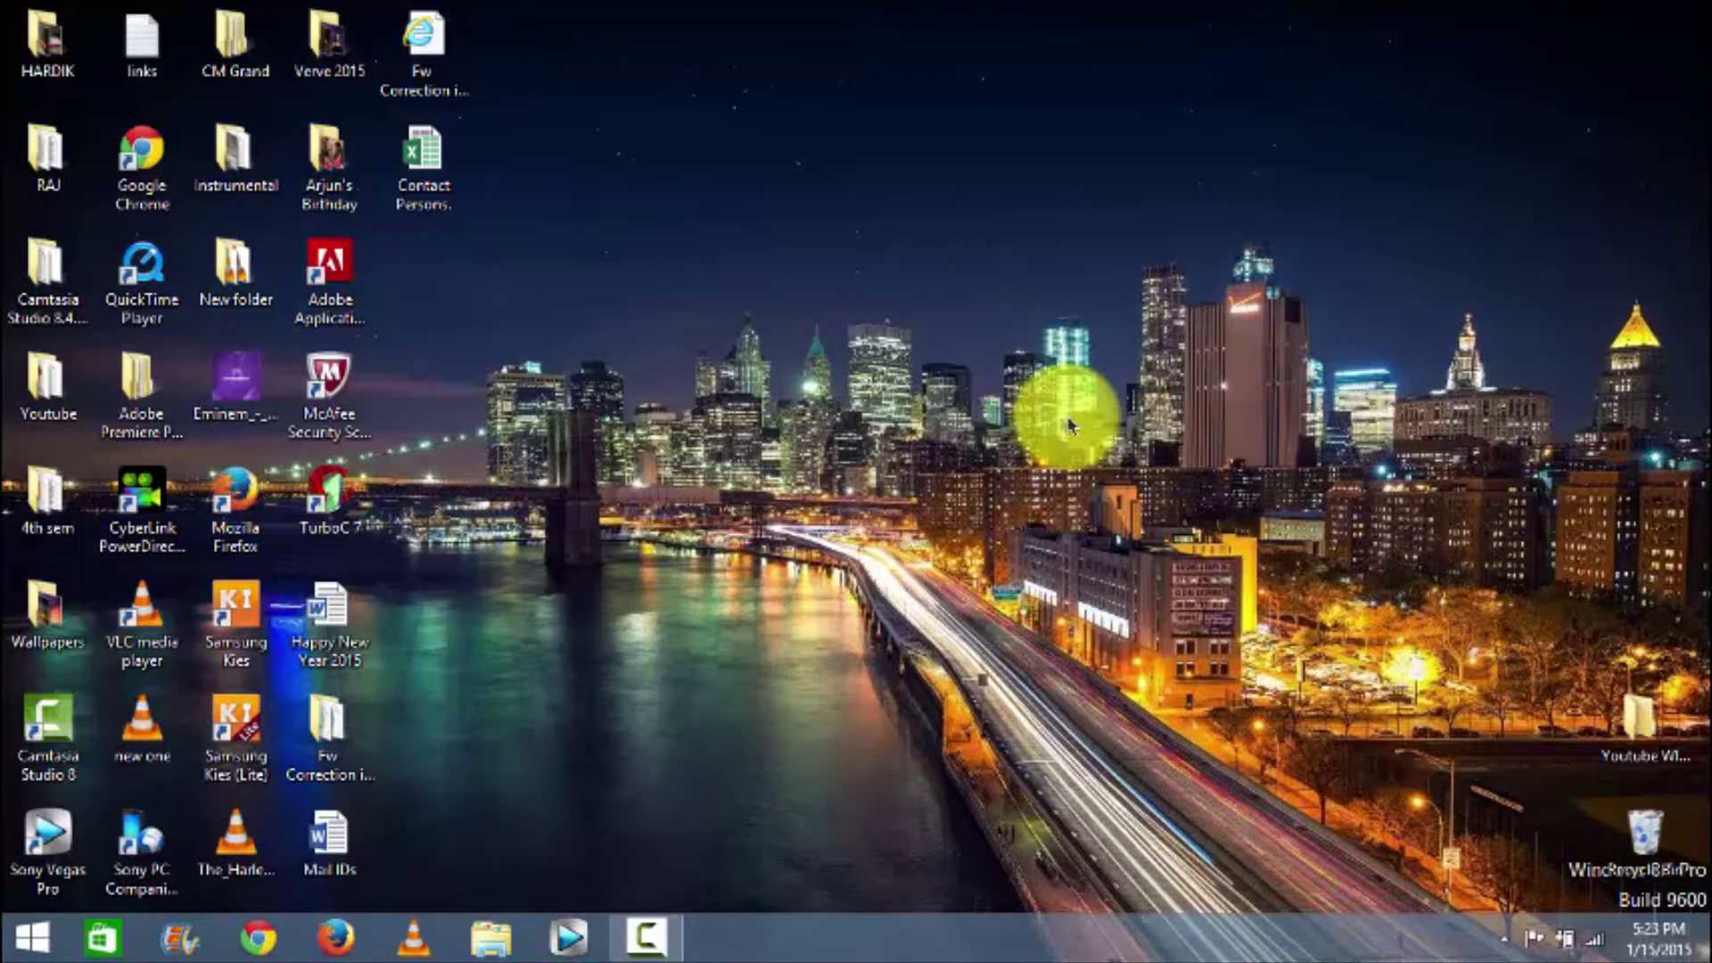
{"action": "right_click", "coordinate": [965, 363]}
{"action": "left_click", "coordinate": [1000, 506]}
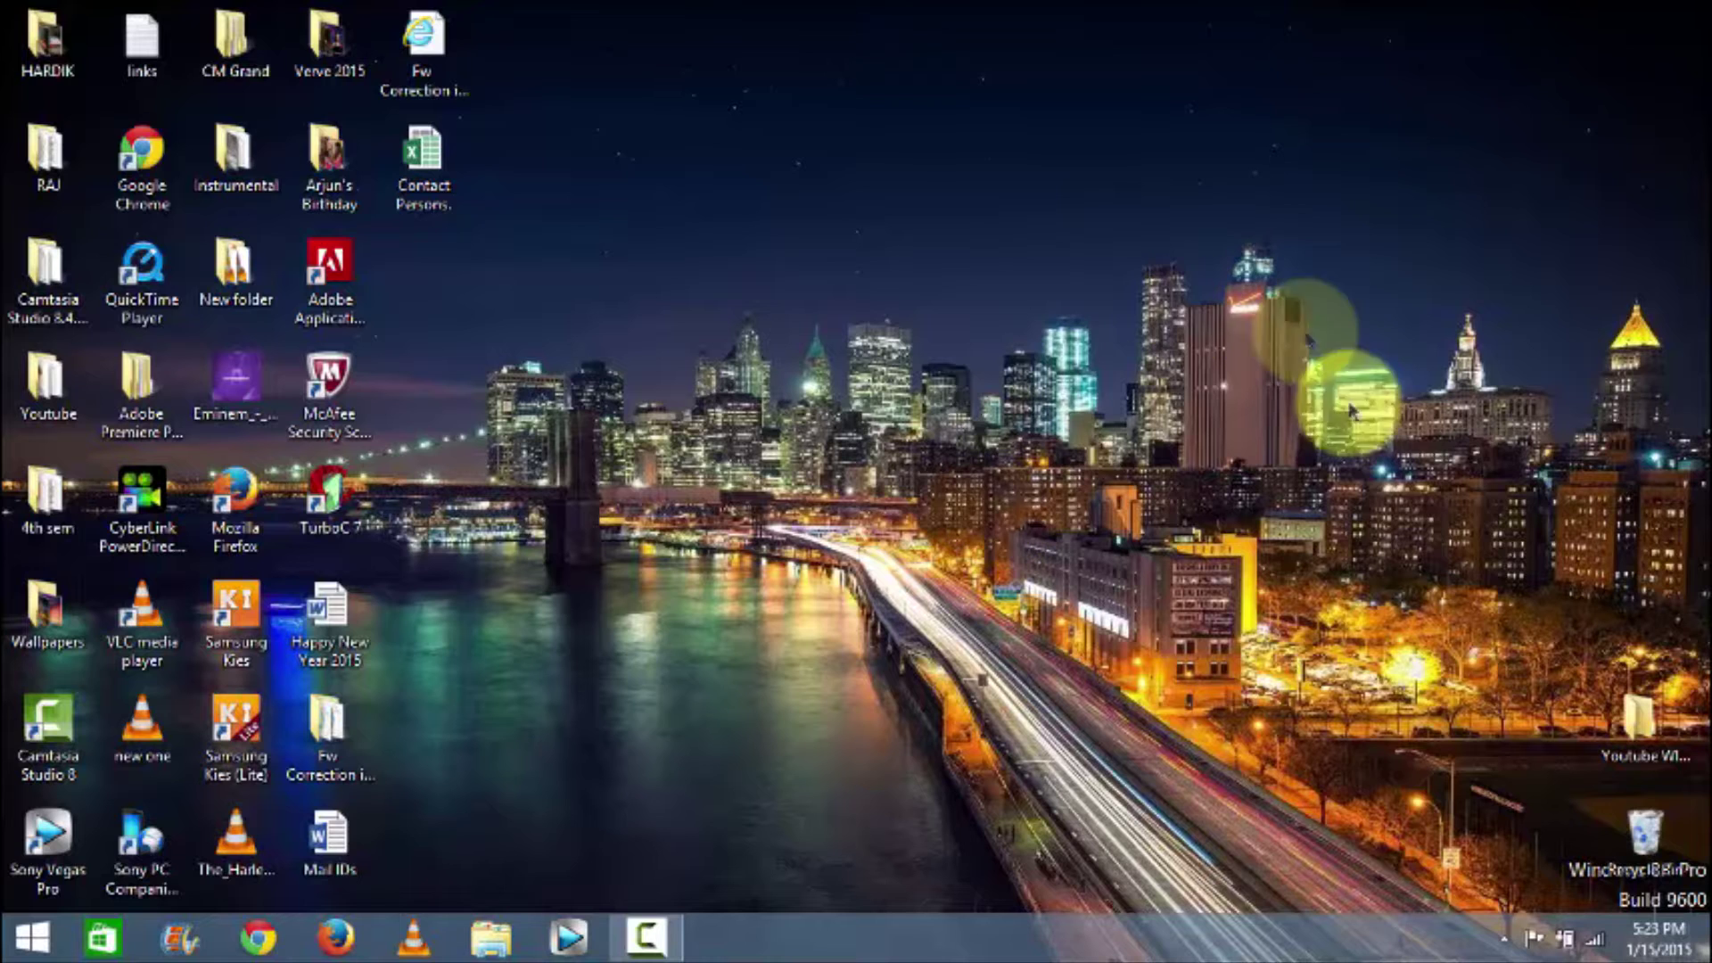
{"action": "right_click", "coordinate": [1138, 259]}
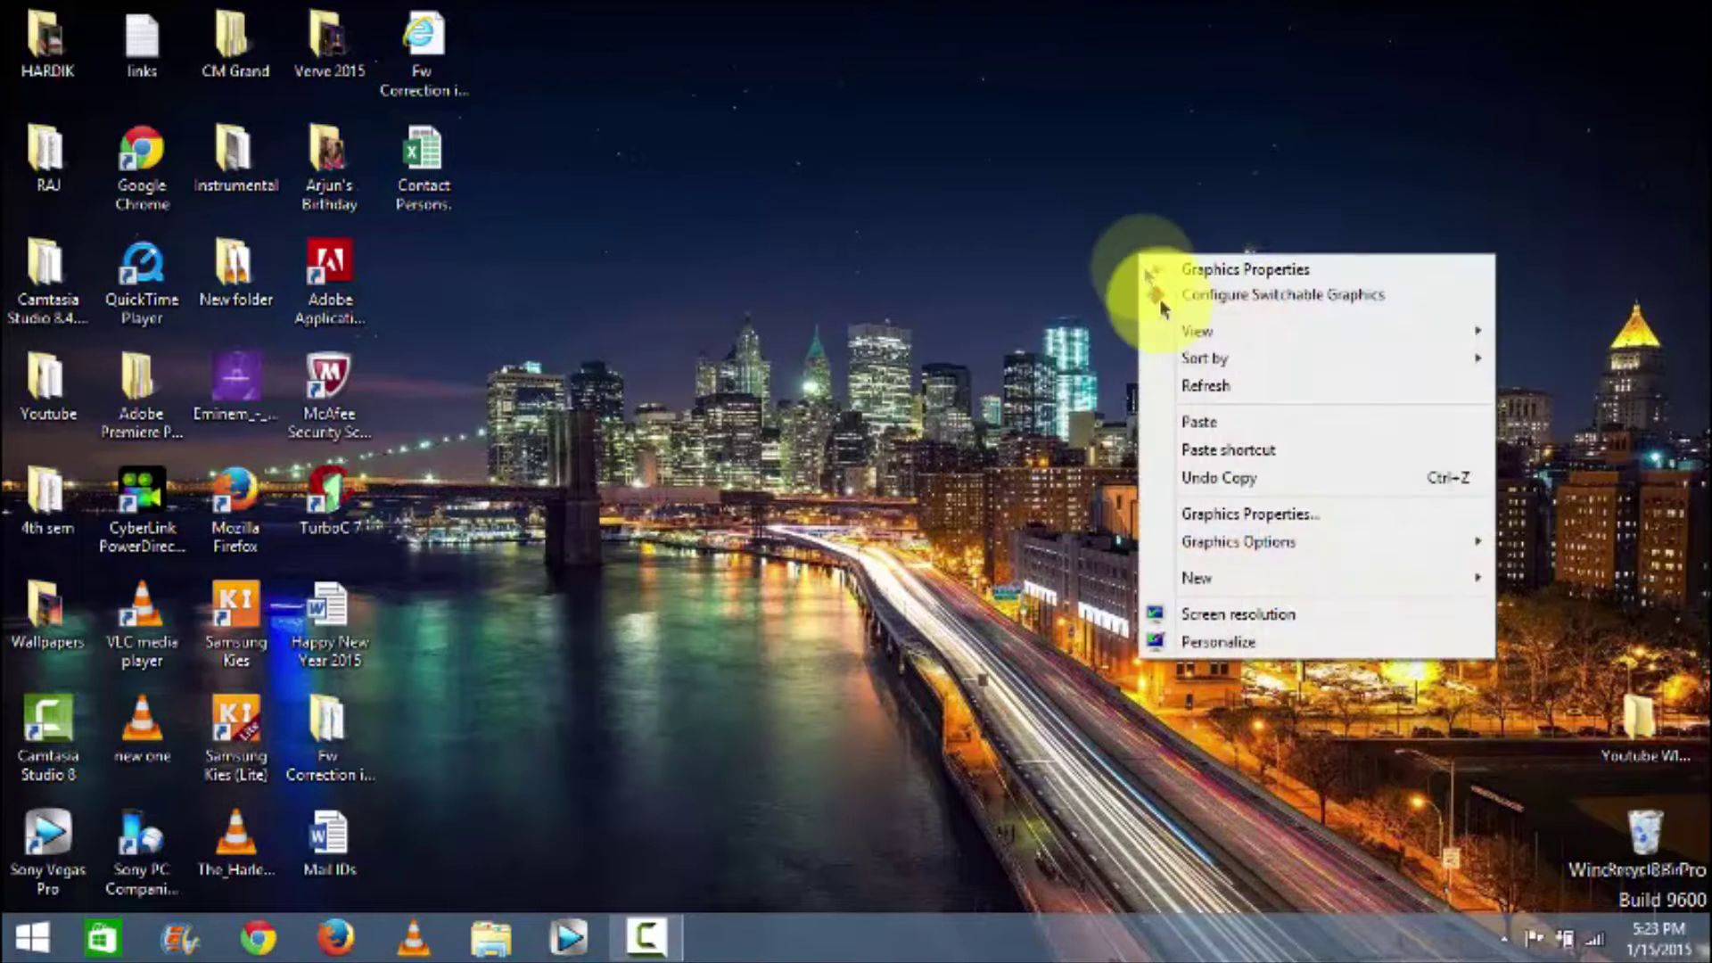
{"action": "left_click", "coordinate": [1173, 387]}
Find uTorrent in the Search charm, launch it, and keep the installed newer version.
{"action": "mouse_move", "coordinate": [1699, 8]}
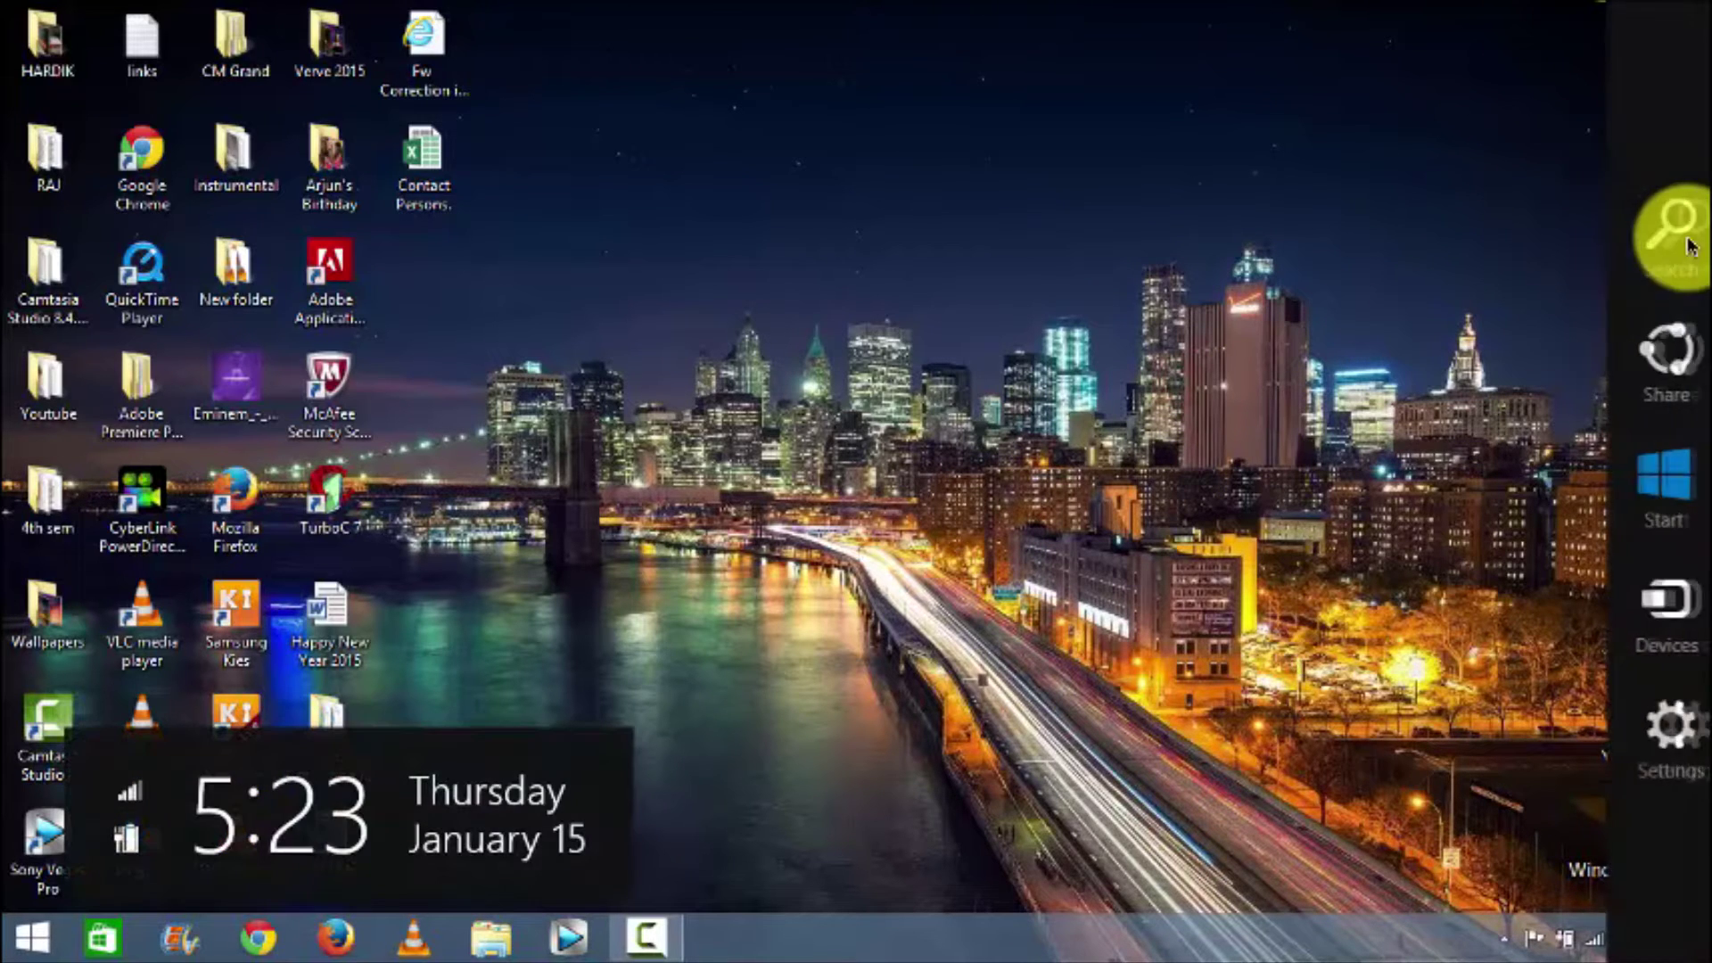
{"action": "left_click", "coordinate": [1671, 217]}
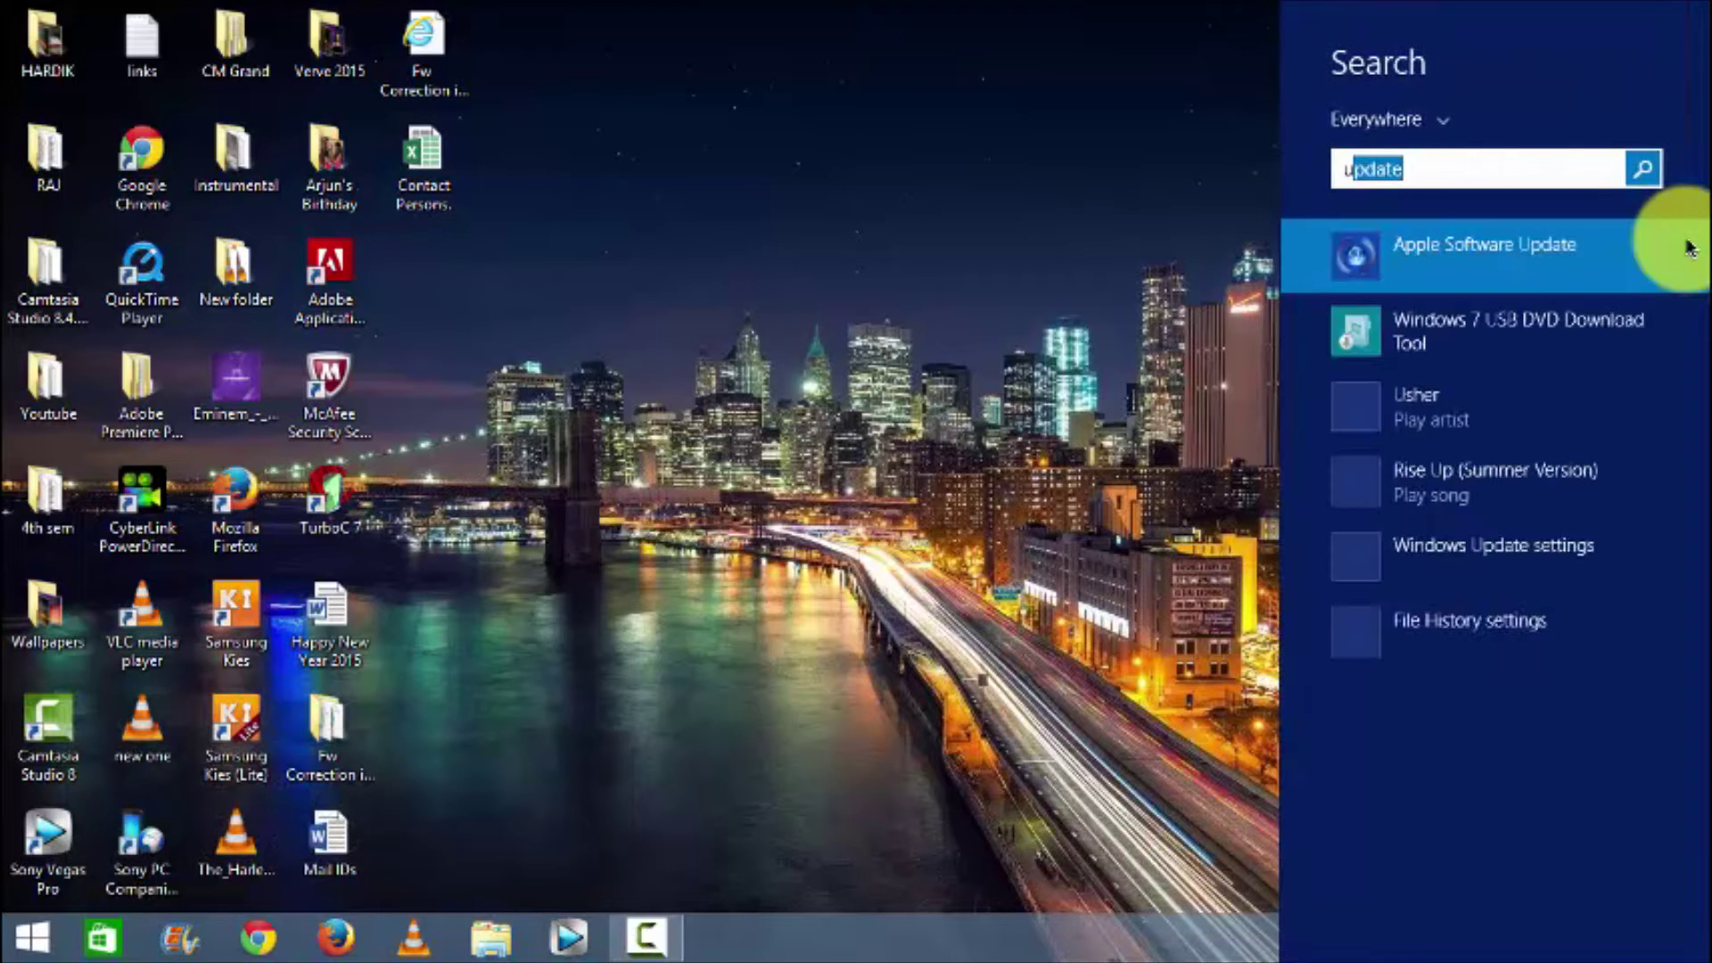
{"action": "type", "text": "uto"}
{"action": "left_click", "coordinate": [1689, 250]}
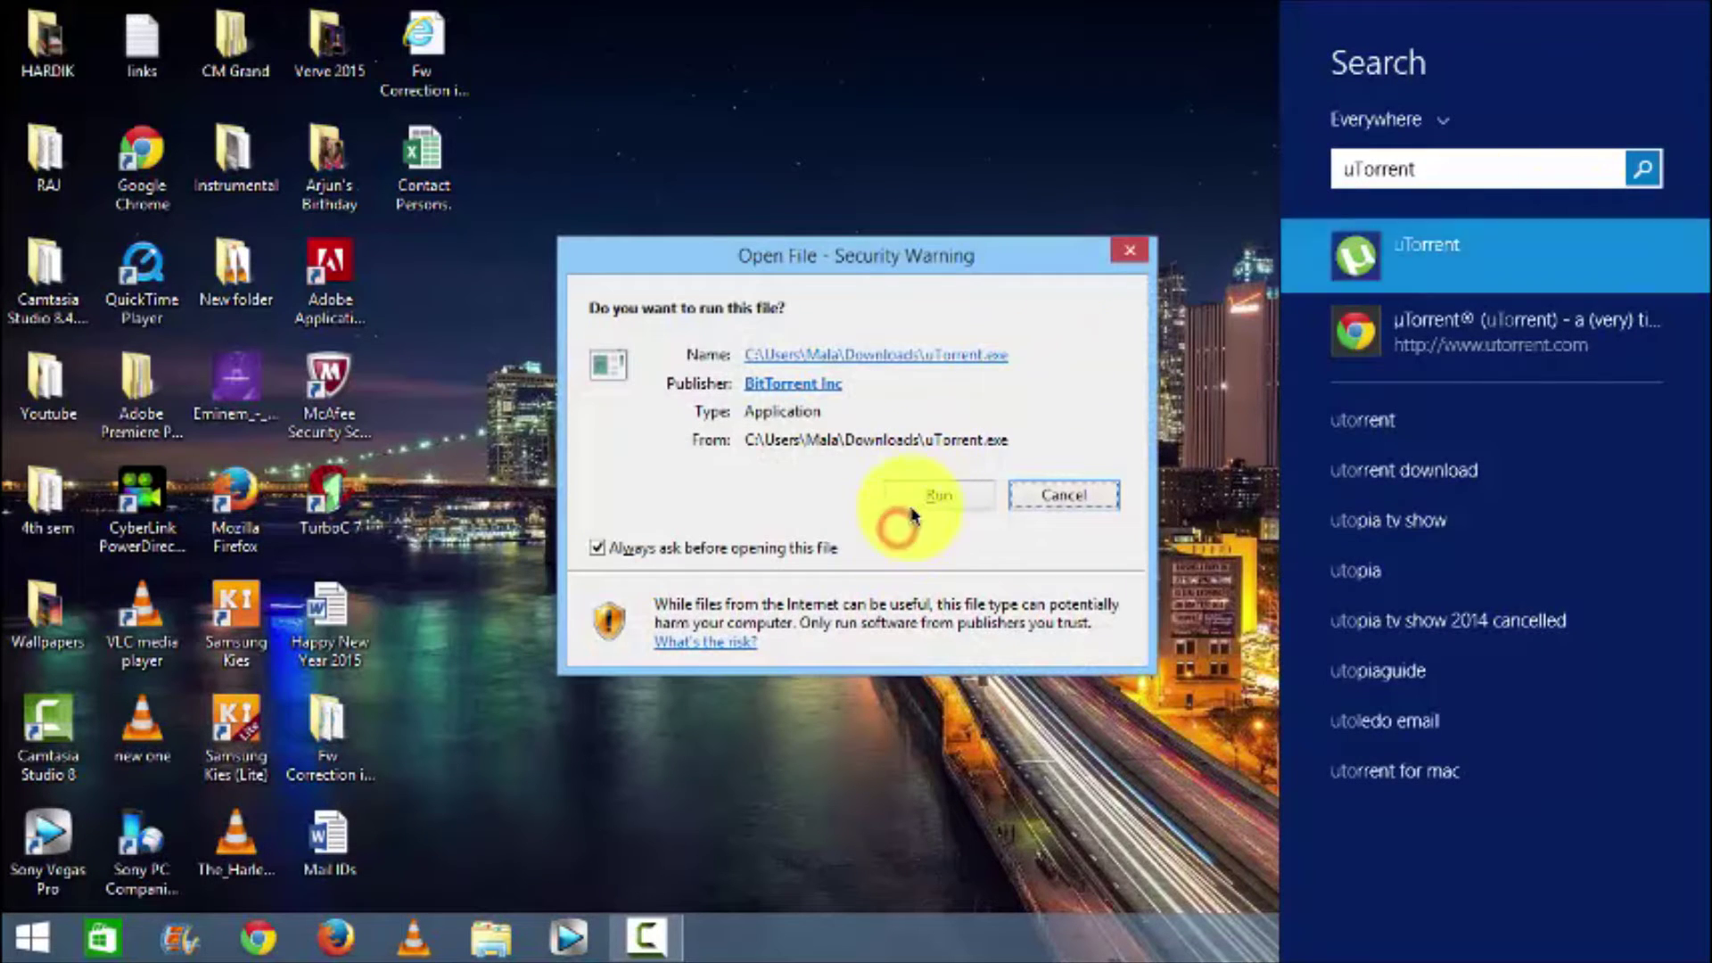
{"action": "left_click", "coordinate": [927, 498]}
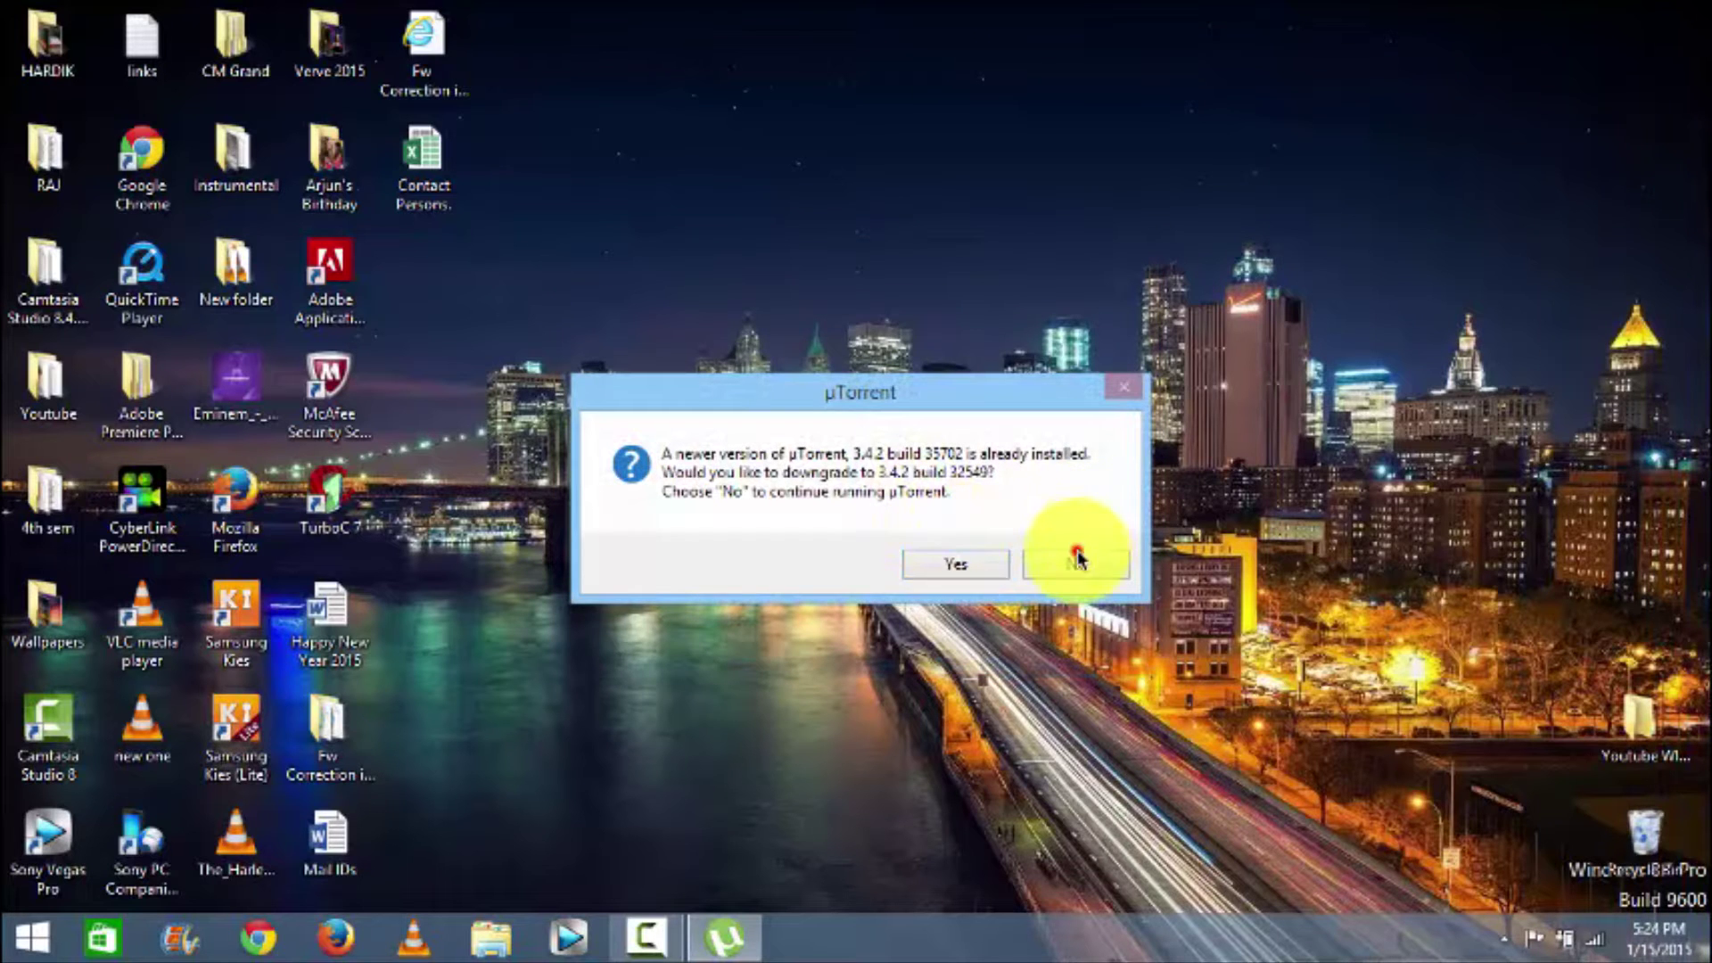
{"action": "left_click", "coordinate": [1077, 560]}
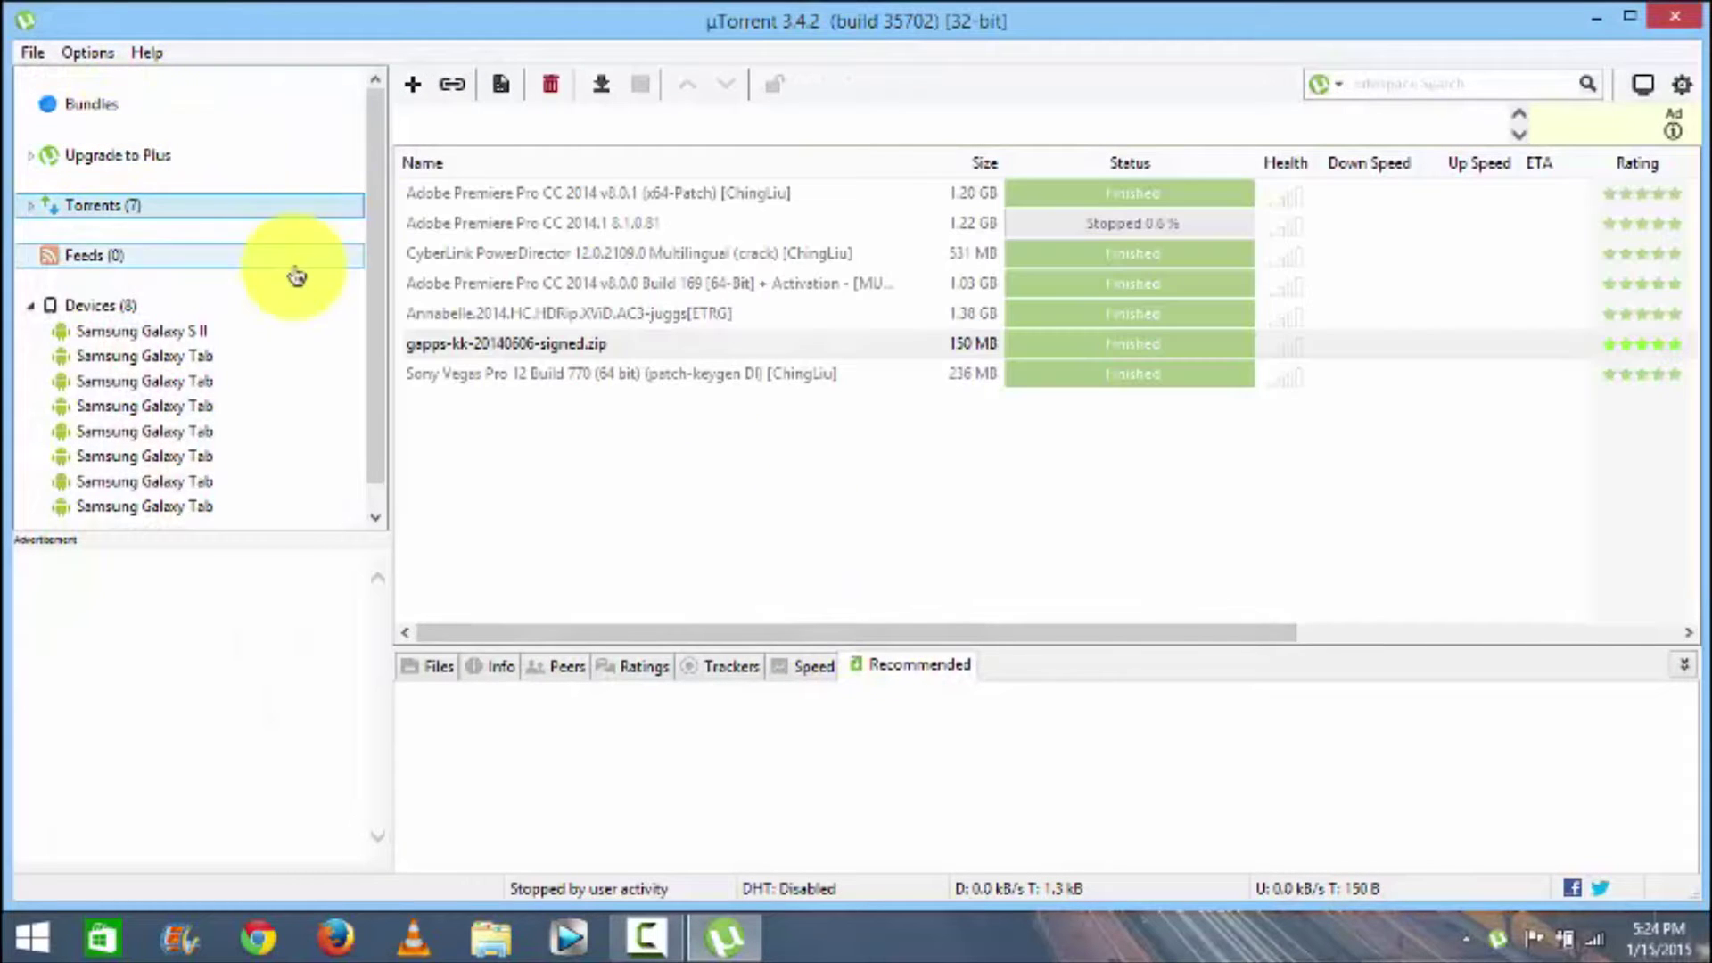
Open uTorrent's Preferences window from the Options menu.
{"action": "left_click", "coordinate": [32, 52]}
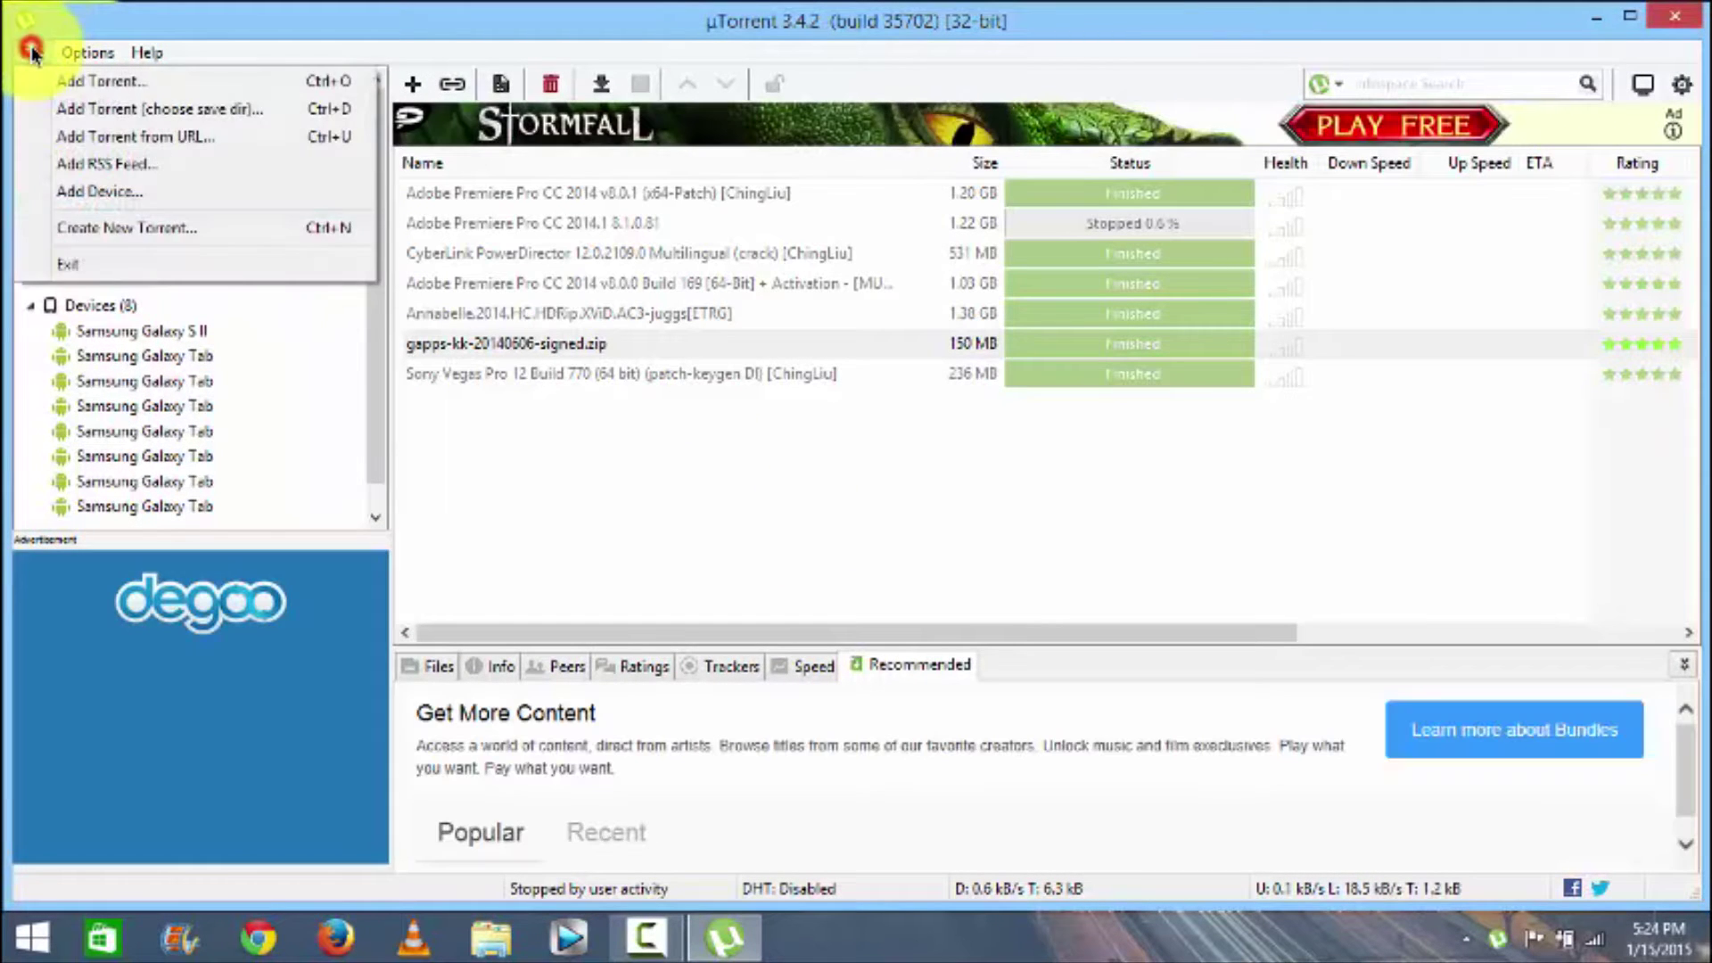
{"action": "mouse_move", "coordinate": [89, 55]}
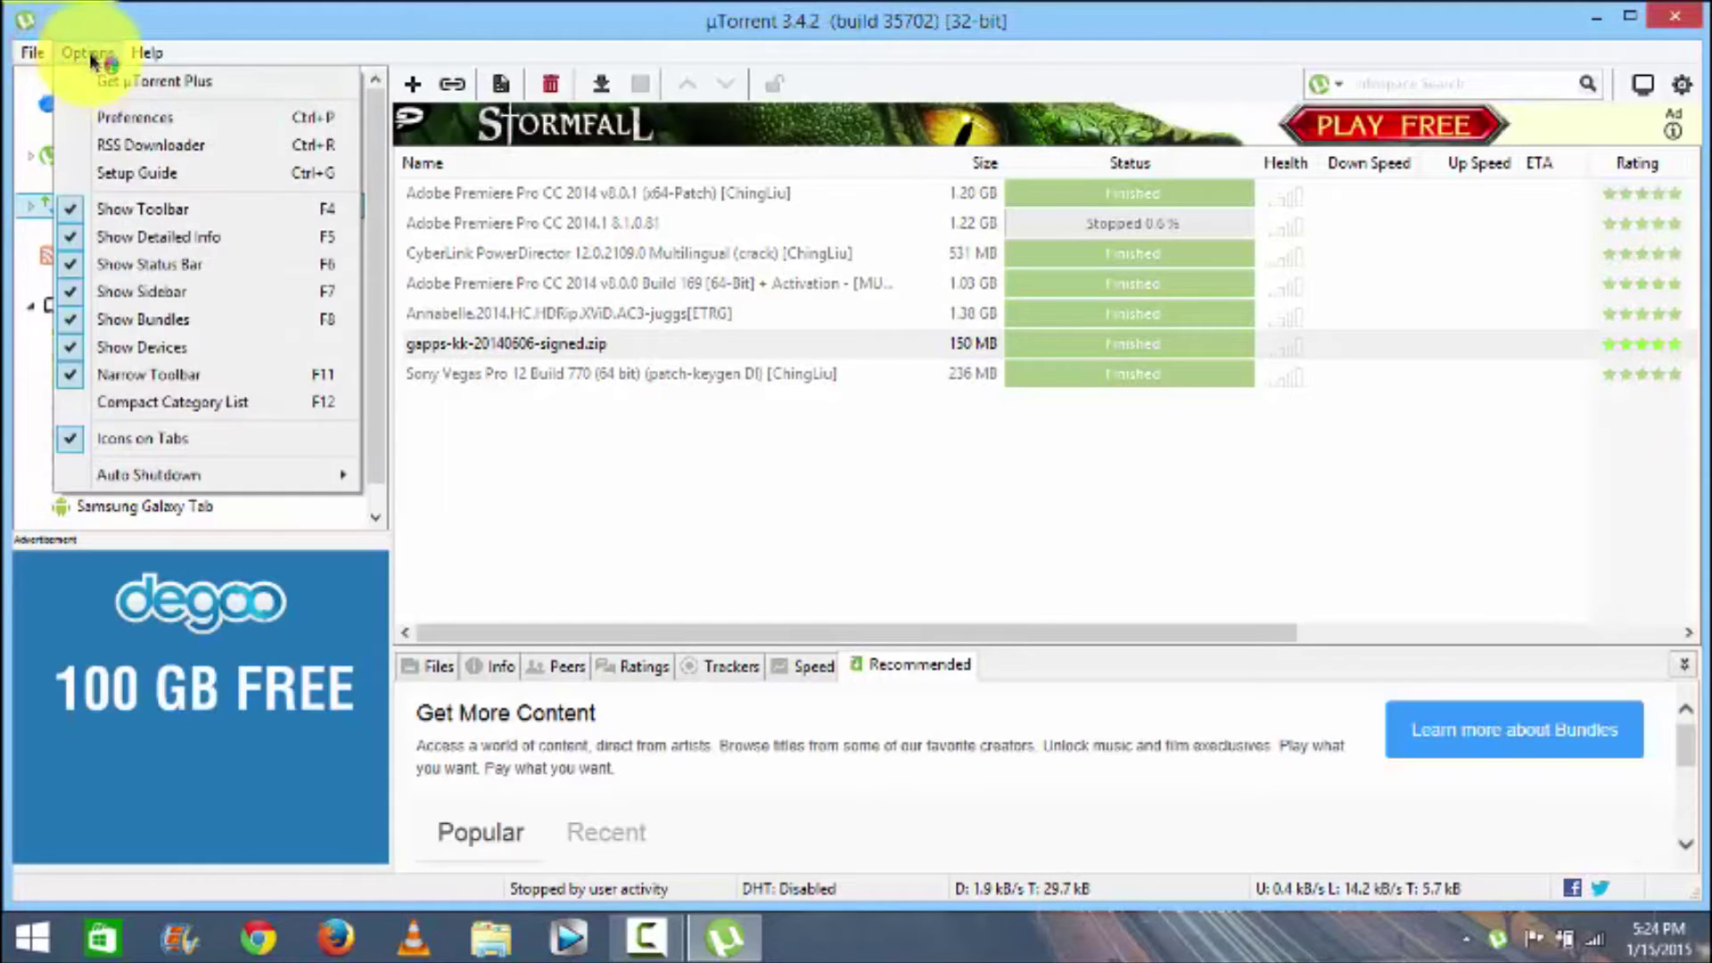
{"action": "left_click", "coordinate": [114, 114]}
{"action": "left_click_drag", "start_coordinate": [676, 162], "coordinate": [694, 147]}
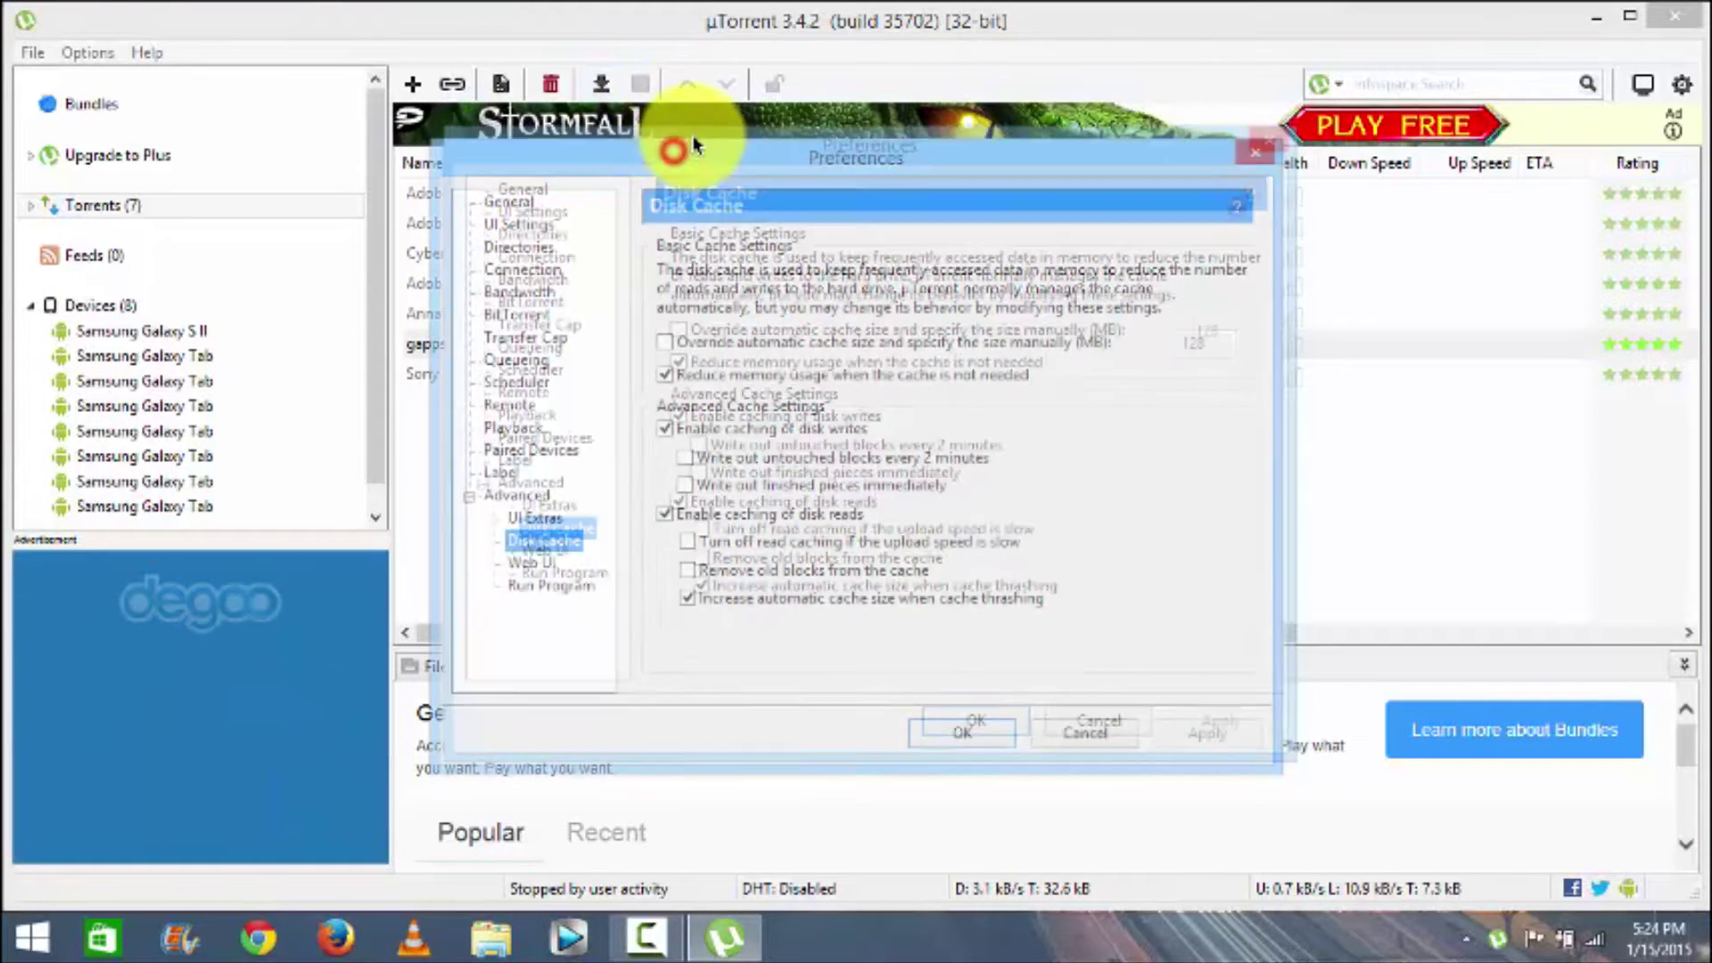
Look through the General, UI Settings and Directories preference pages.
{"action": "left_click", "coordinate": [524, 188]}
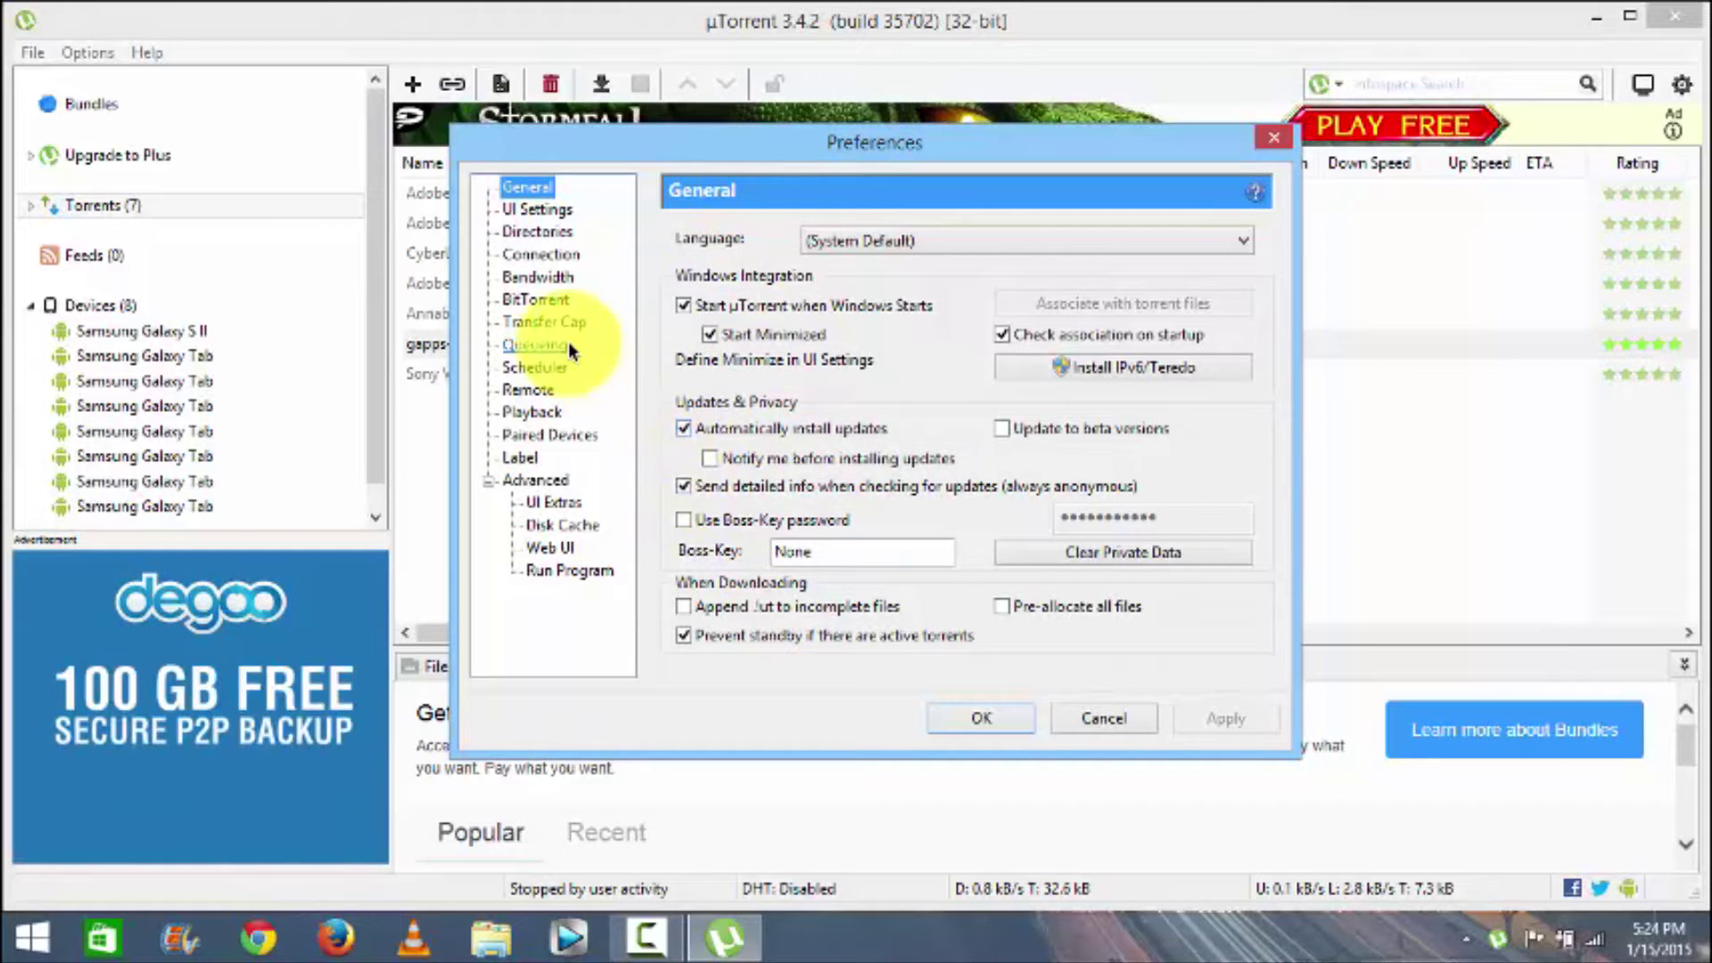
{"action": "left_click", "coordinate": [543, 214]}
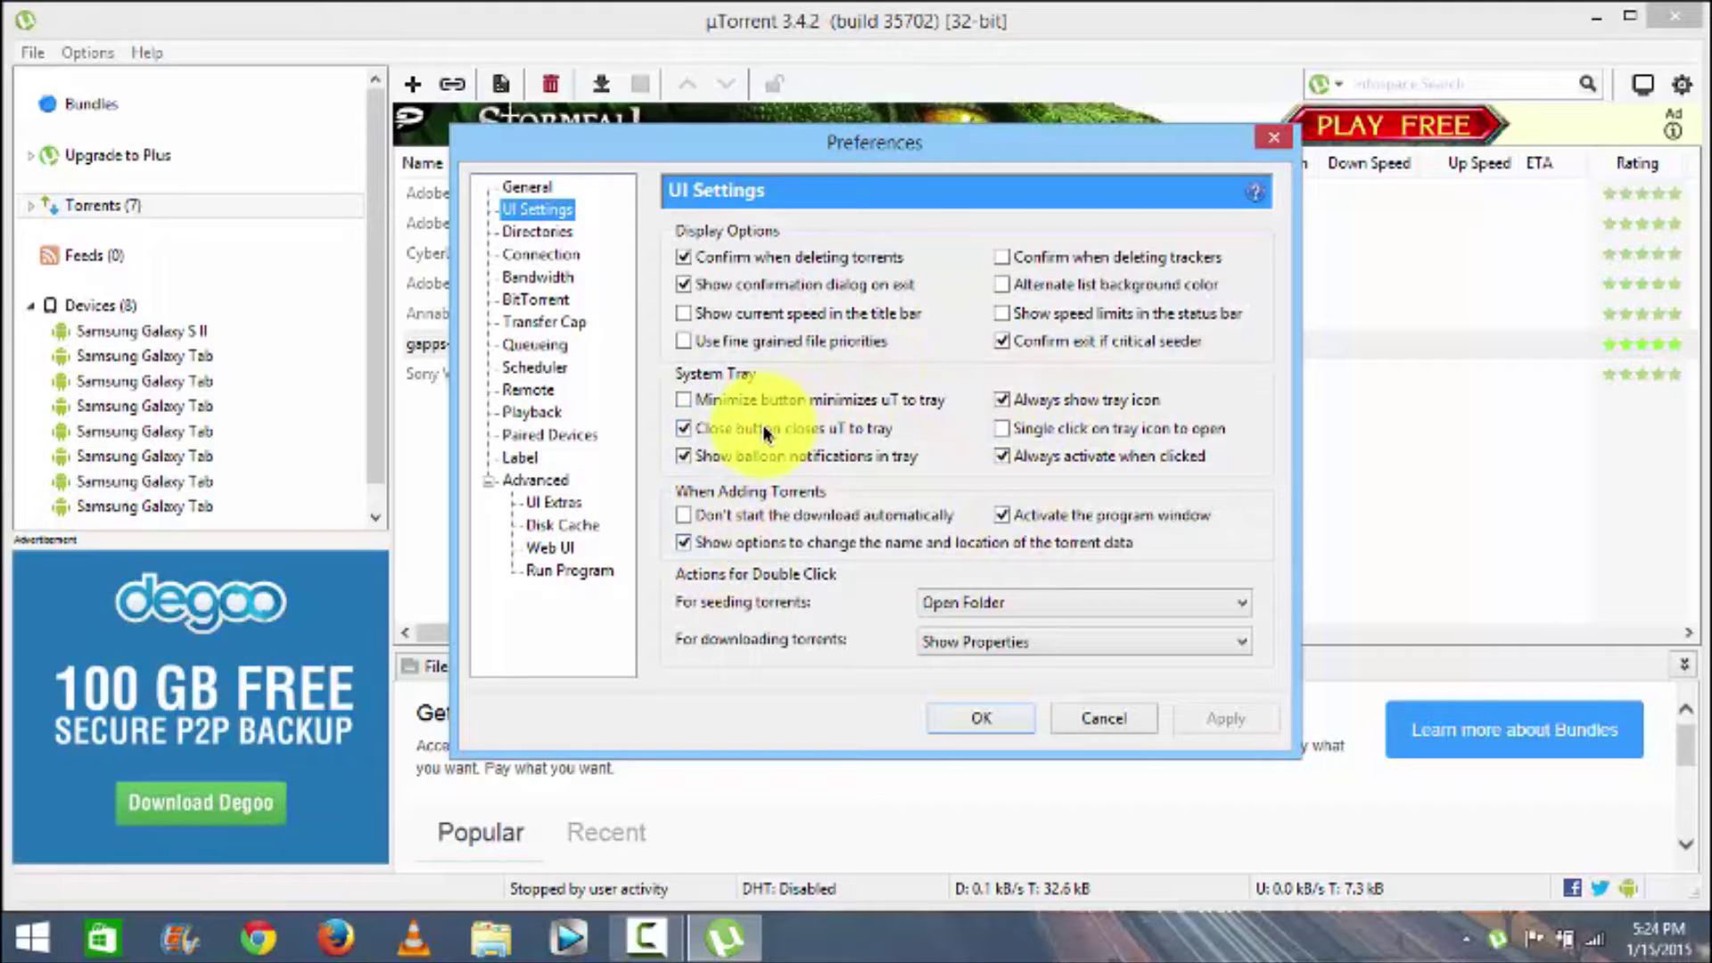
{"action": "left_click", "coordinate": [526, 233]}
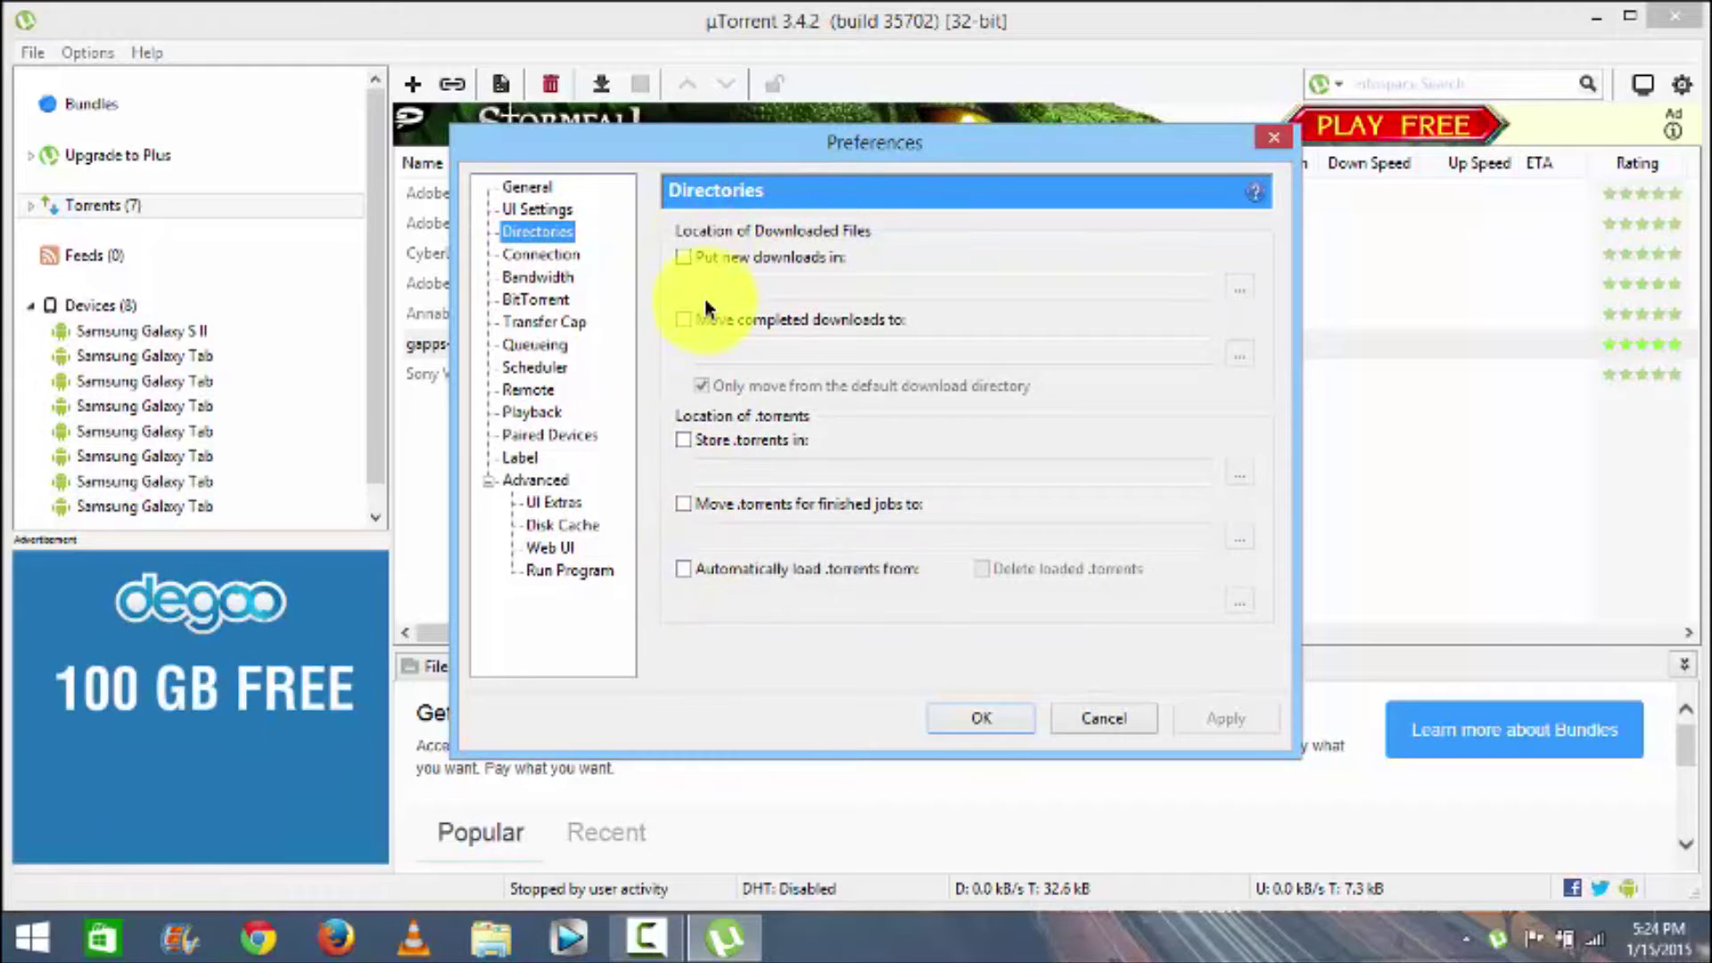
Check the Connection page's incoming port 11136, then go to the Bandwidth page.
{"action": "left_click", "coordinate": [535, 258]}
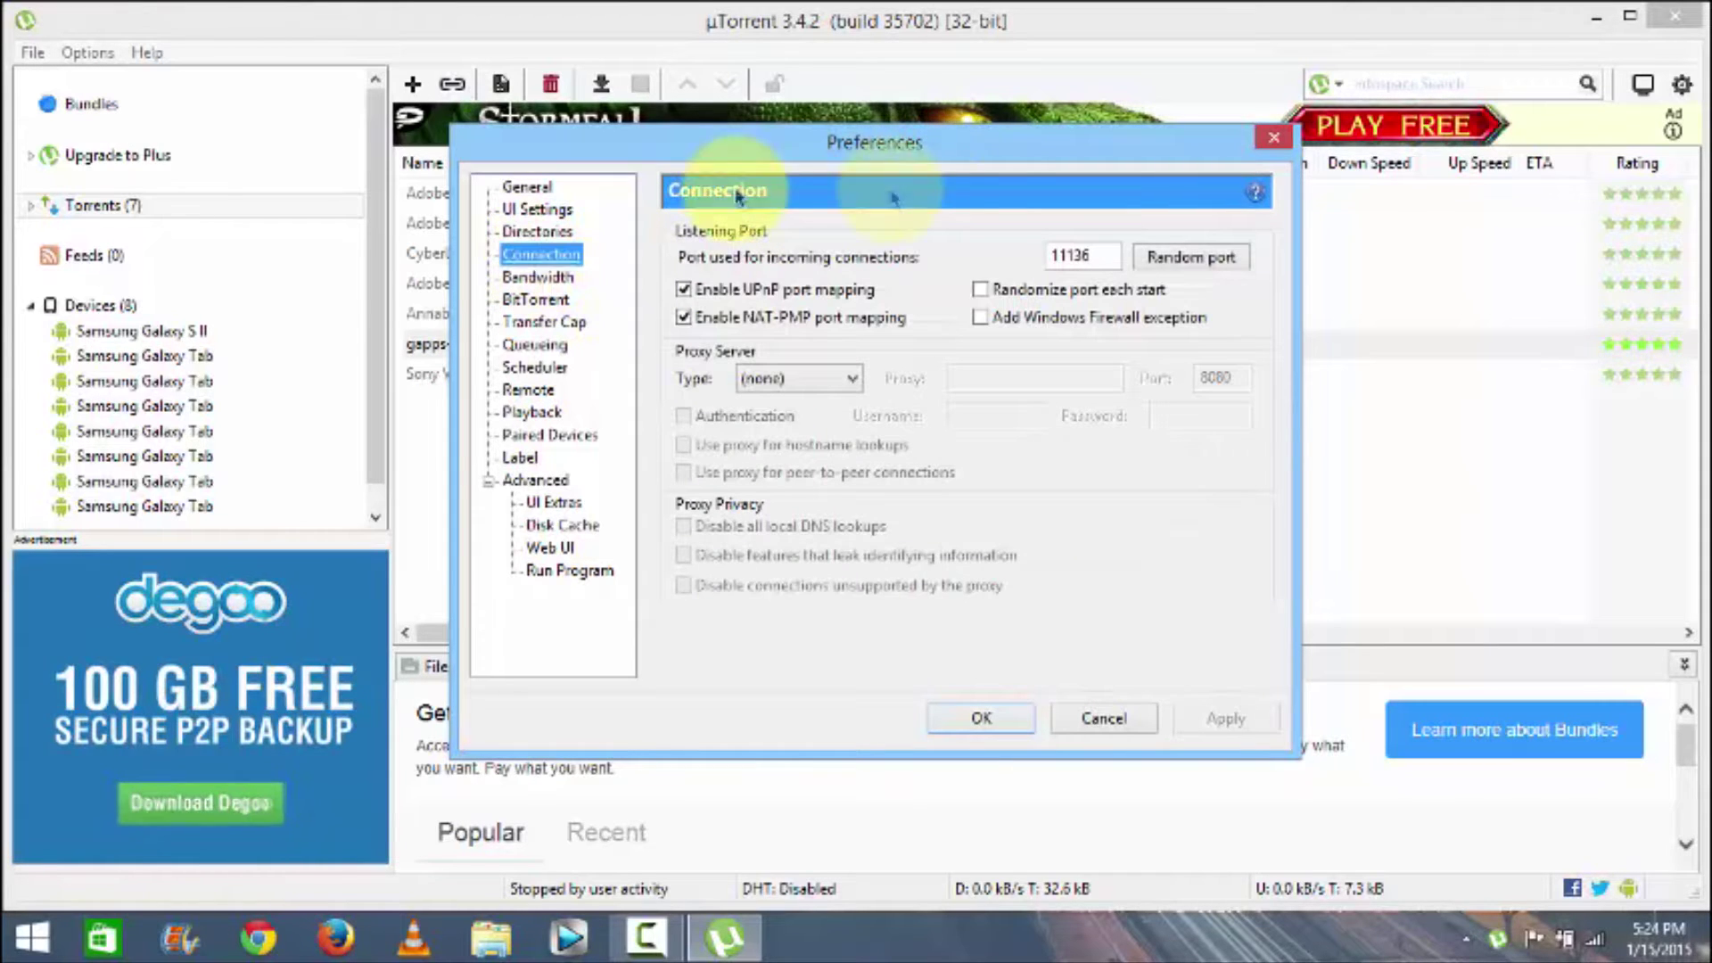
{"action": "left_click_drag", "start_coordinate": [1091, 261], "coordinate": [1010, 248]}
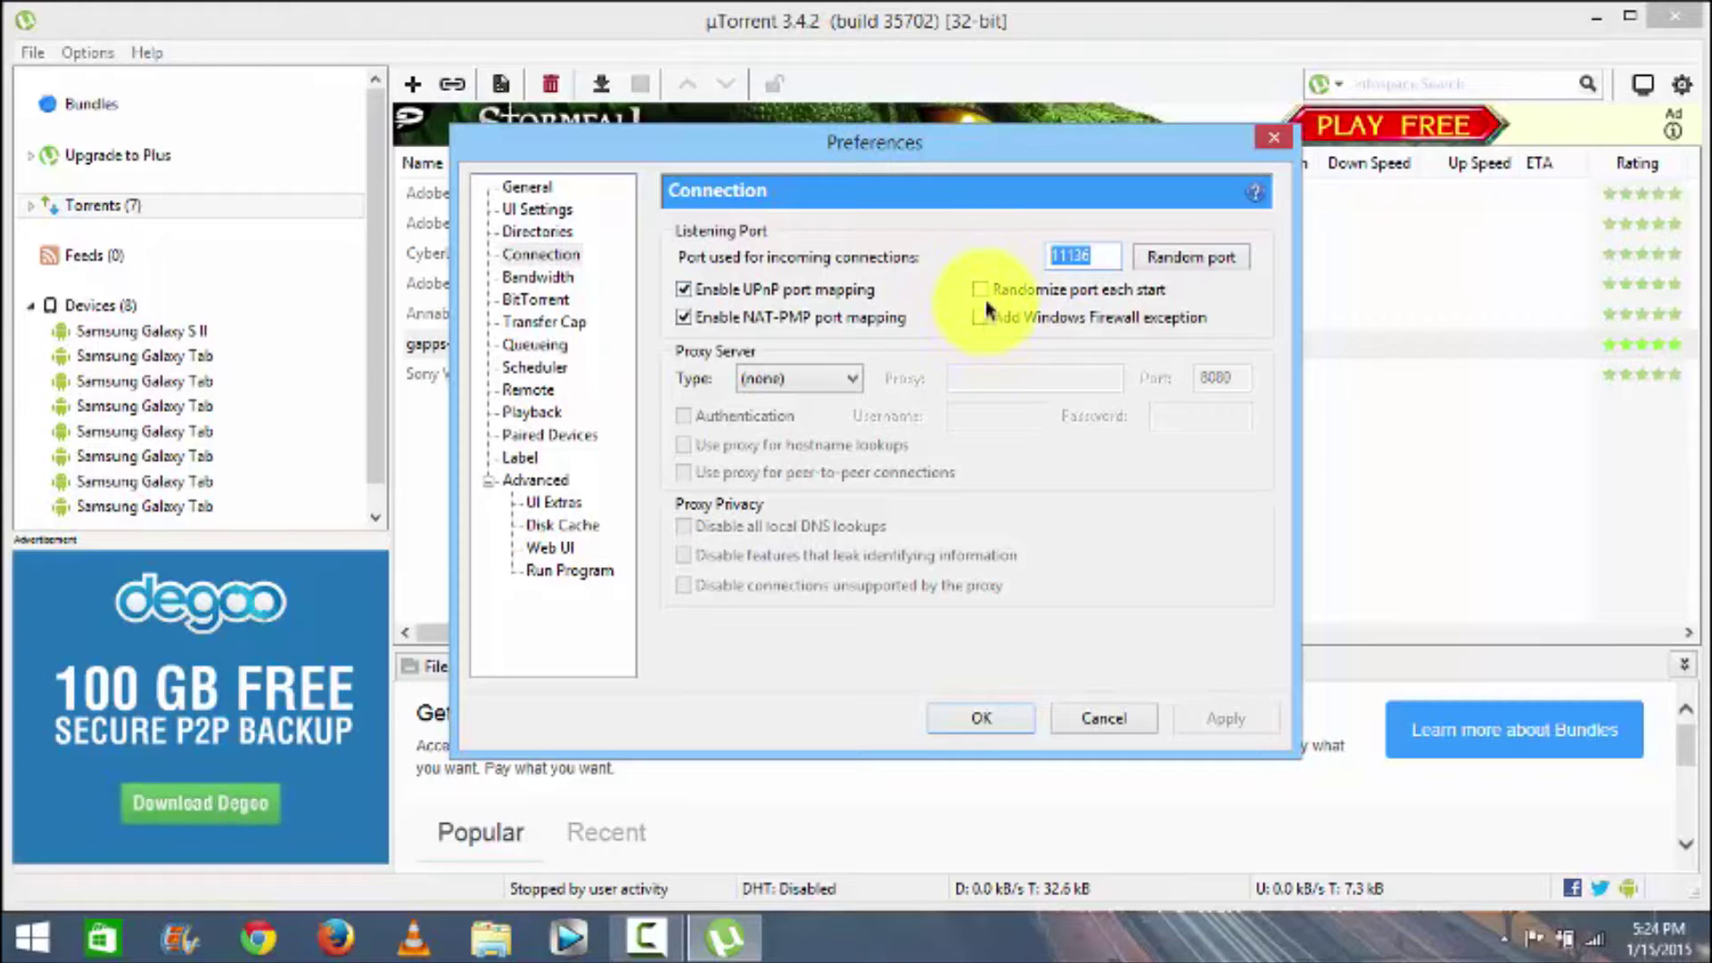
{"action": "left_click", "coordinate": [535, 277]}
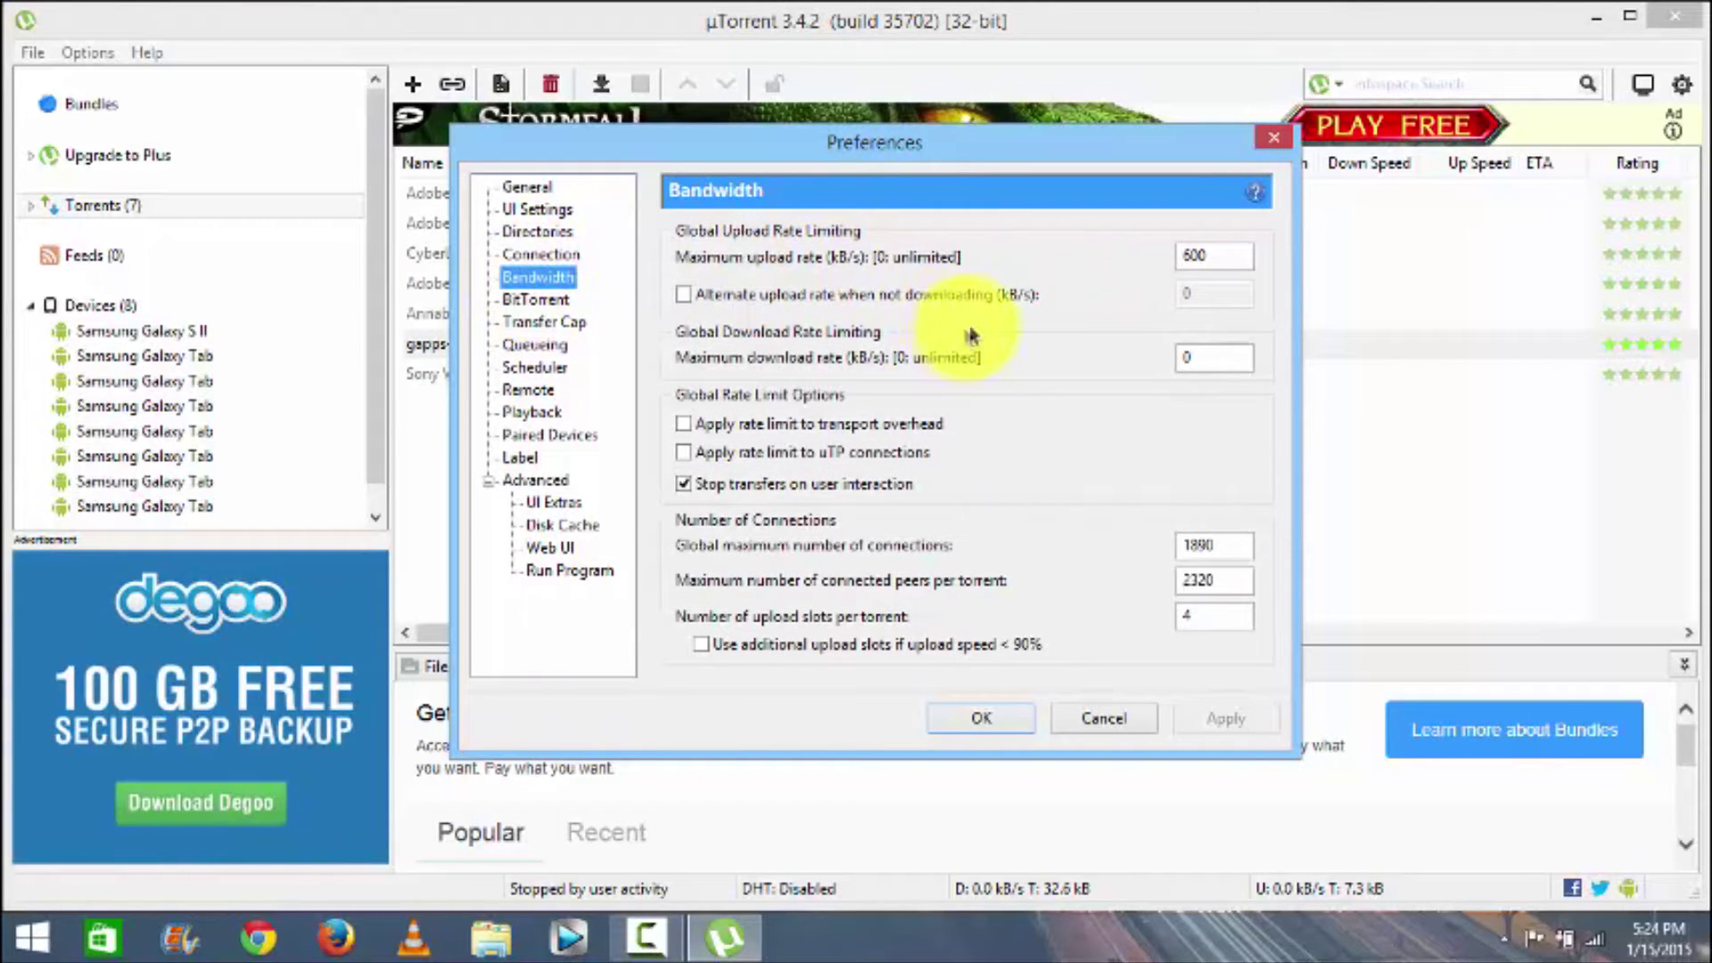
Inspect the Bandwidth values: 600 kB/s upload, 1890 connections, 2320 peers, 4 upload slots.
{"action": "double_click", "coordinate": [1223, 255]}
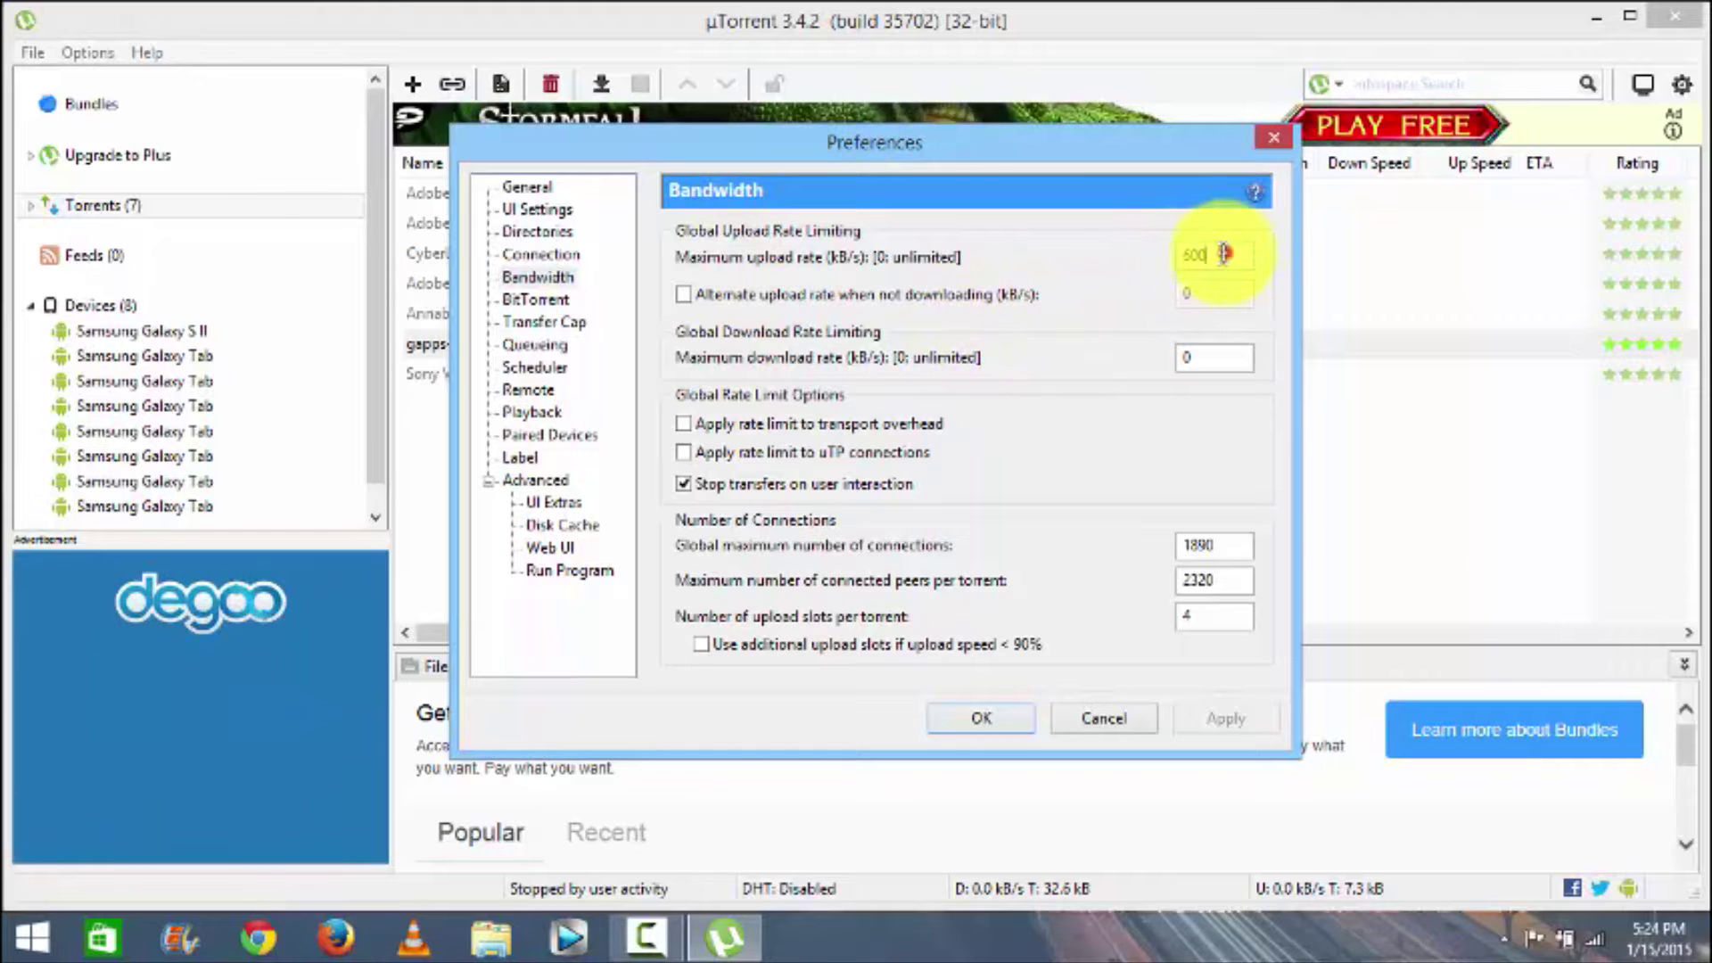
{"action": "left_click", "coordinate": [1220, 542]}
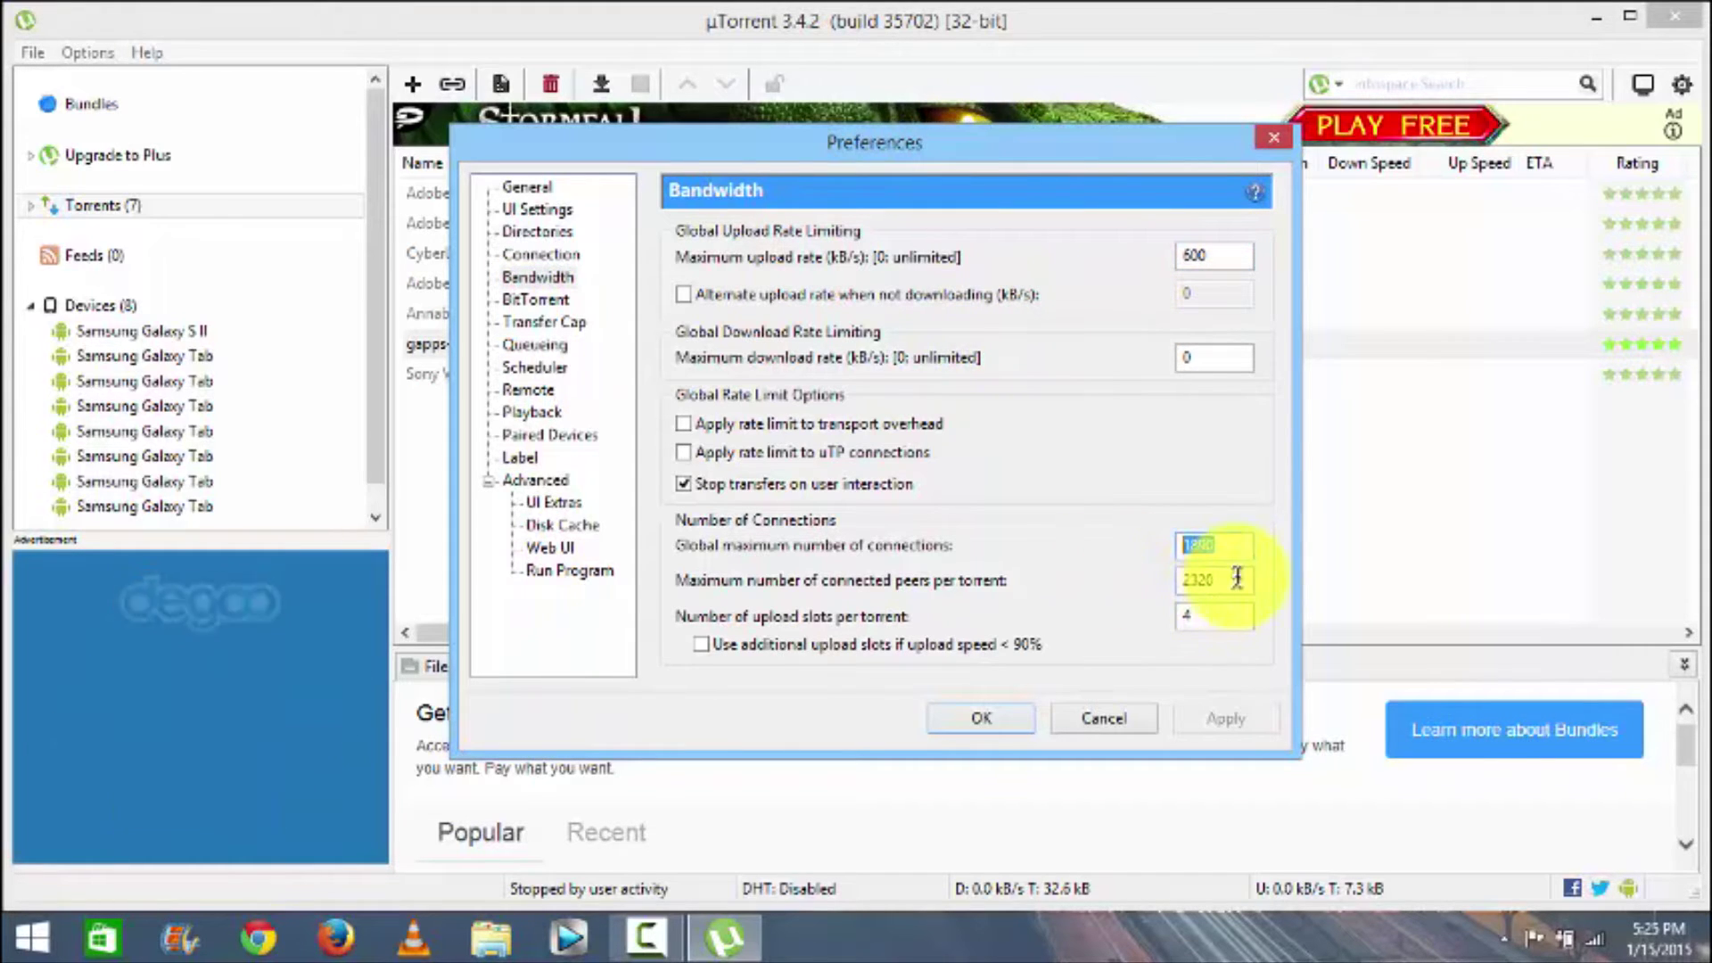
{"action": "double_click", "coordinate": [1226, 578]}
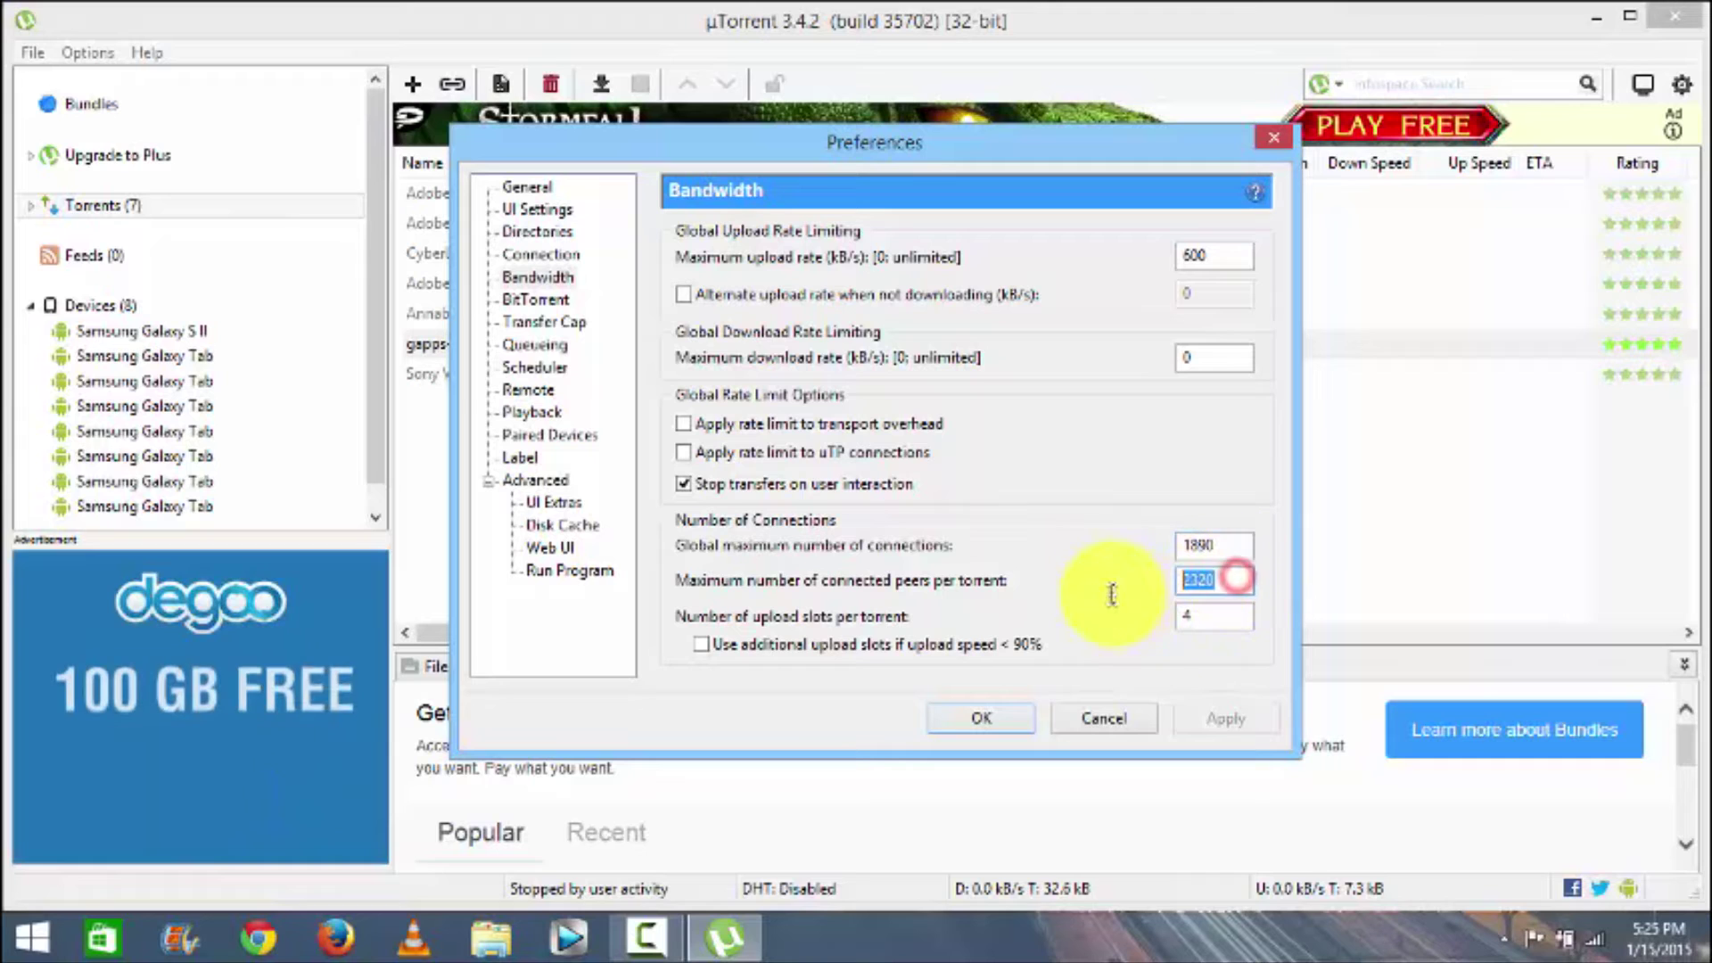
{"action": "double_click", "coordinate": [1204, 614]}
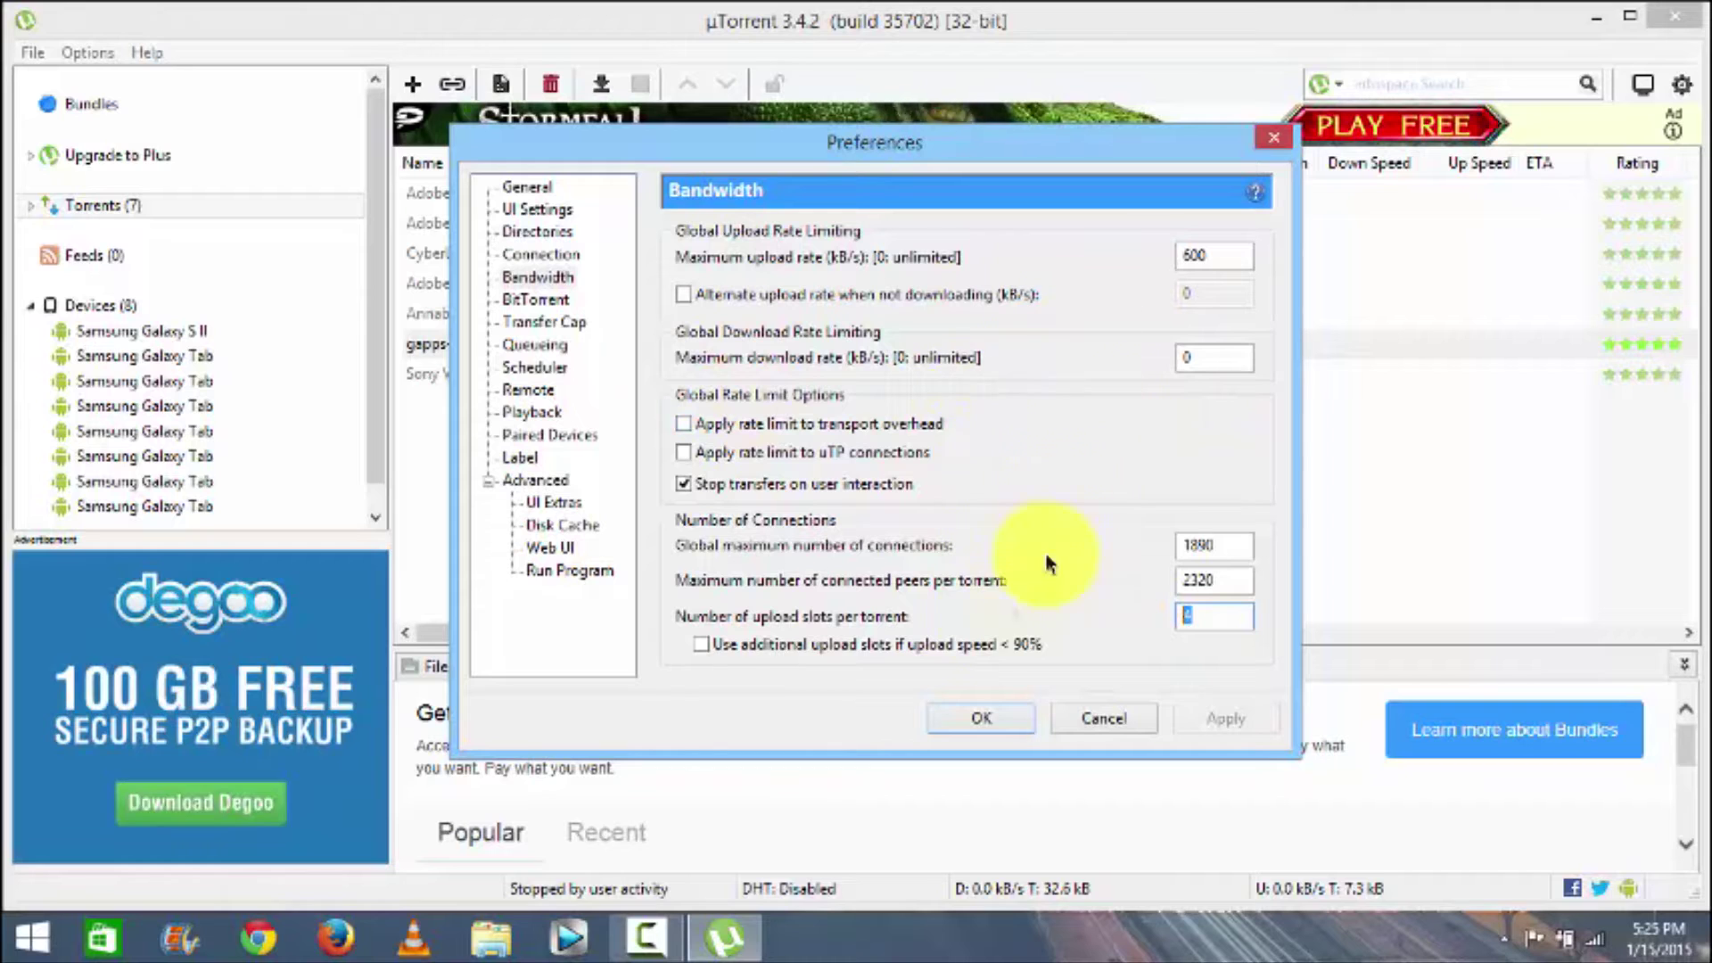
Review the BitTorrent and Transfer Cap pages and Queueing's download, seed and upload-rate limits.
{"action": "left_click", "coordinate": [540, 302]}
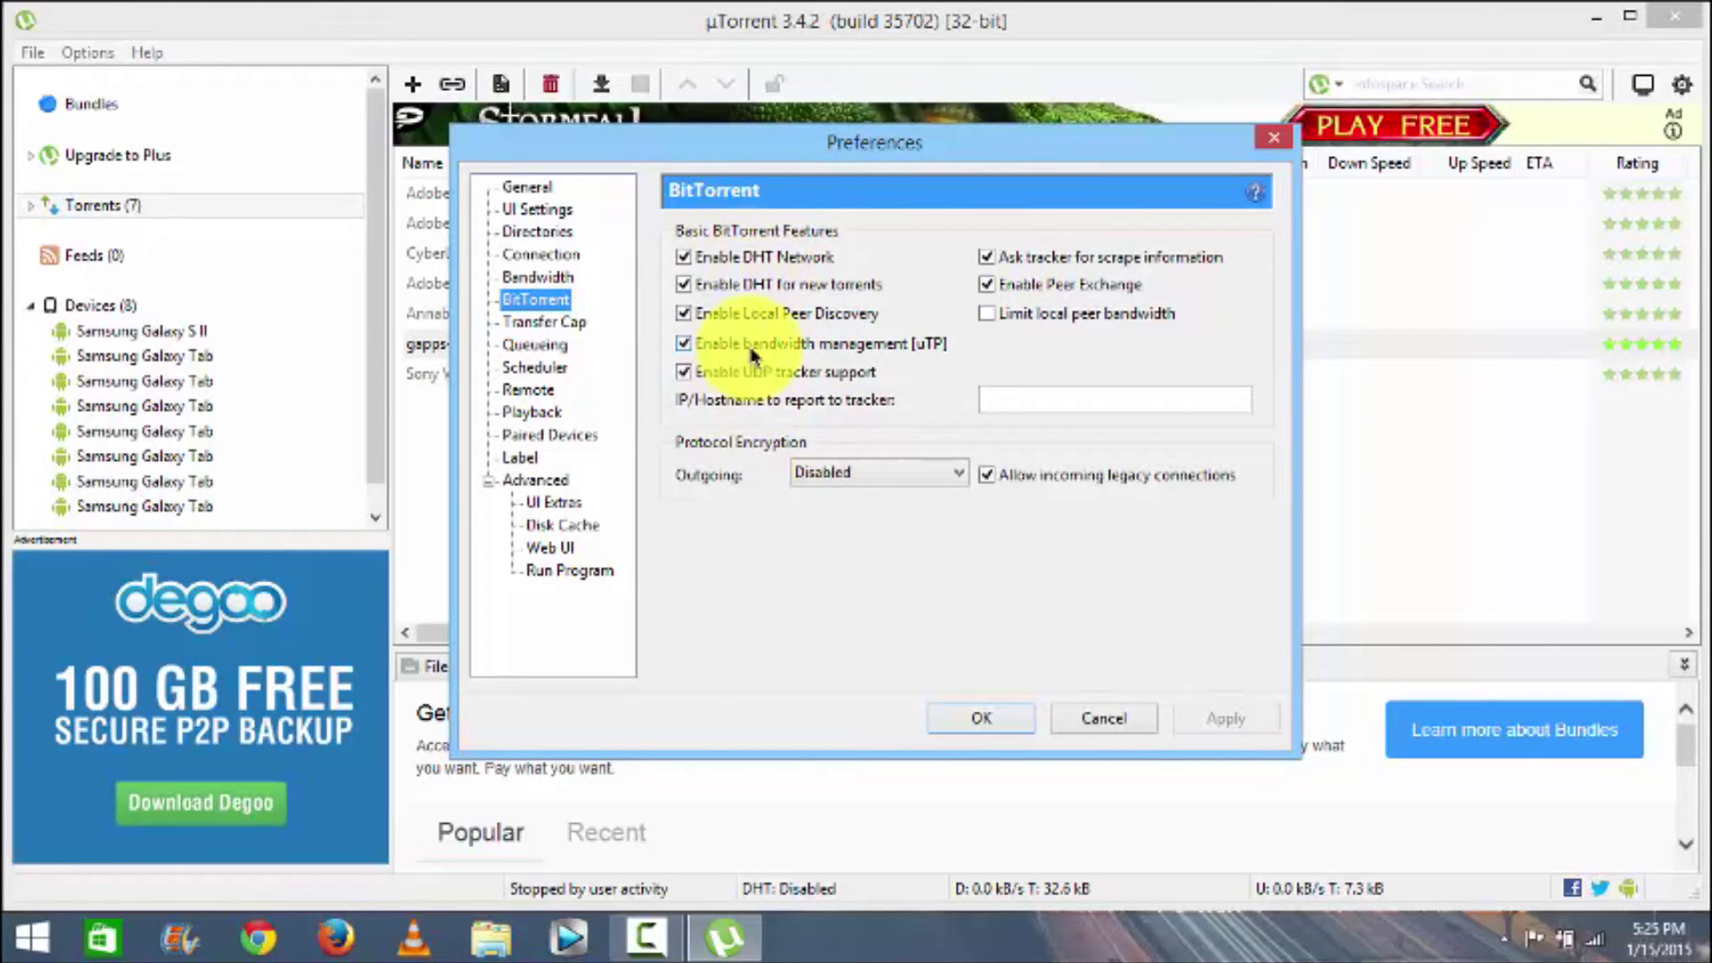
{"action": "left_click", "coordinate": [554, 323]}
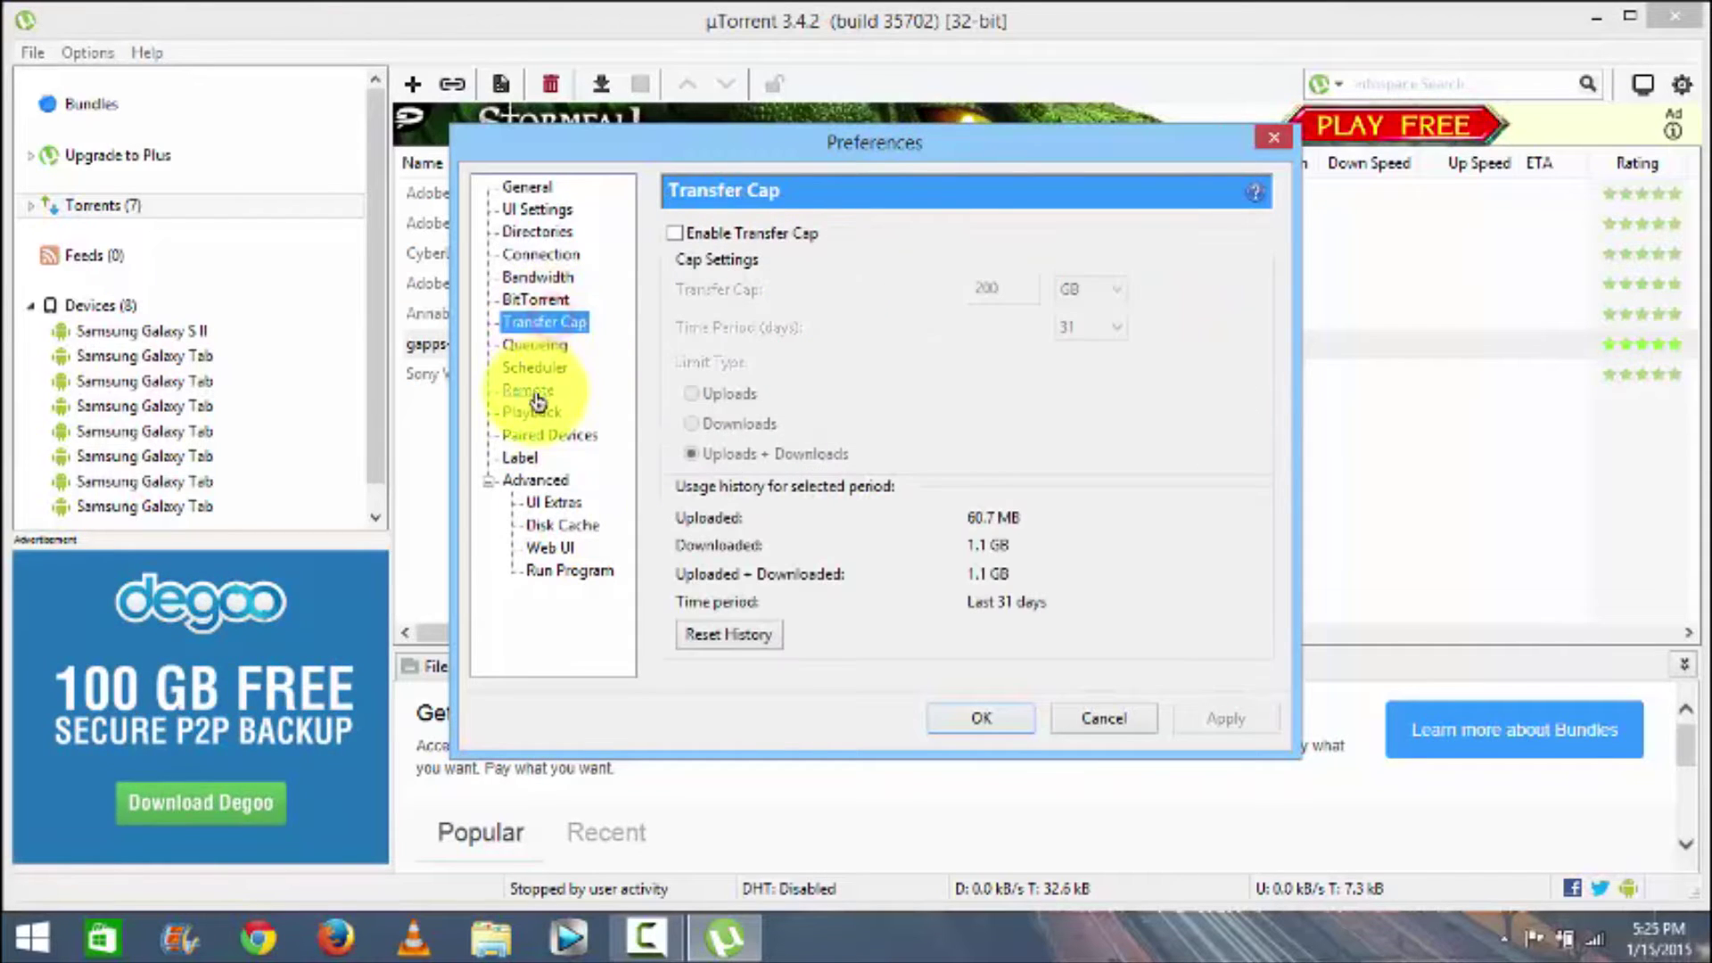
{"action": "left_click", "coordinate": [535, 349]}
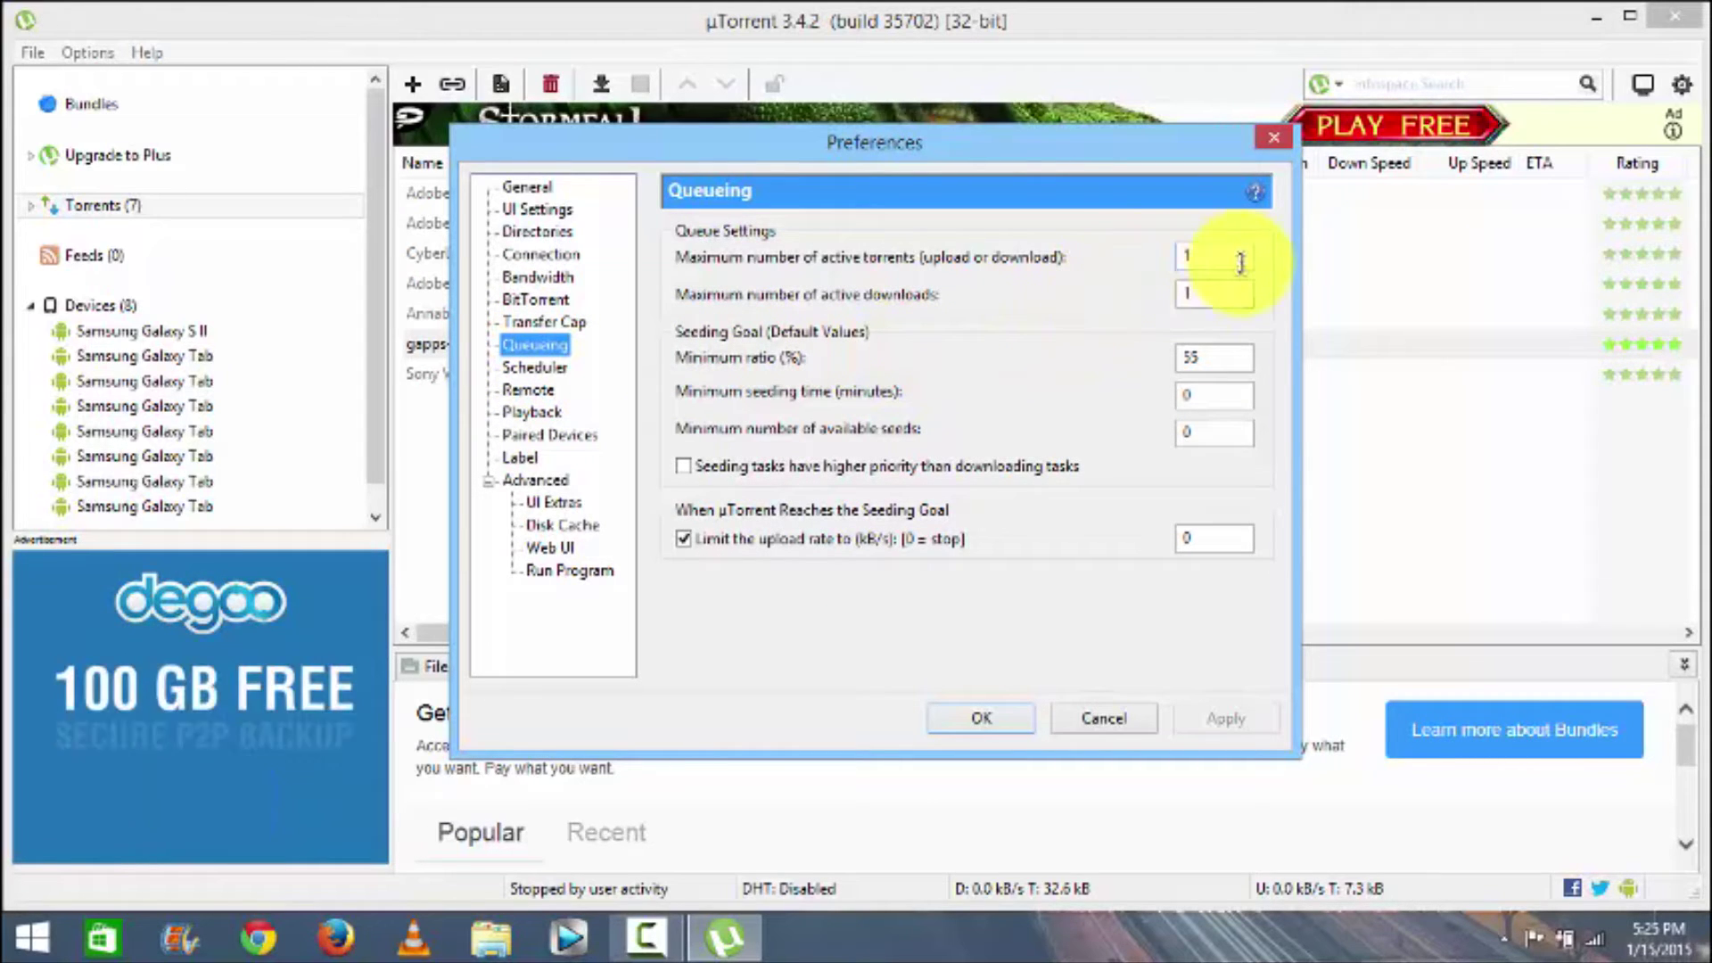
{"action": "left_click", "coordinate": [1222, 287]}
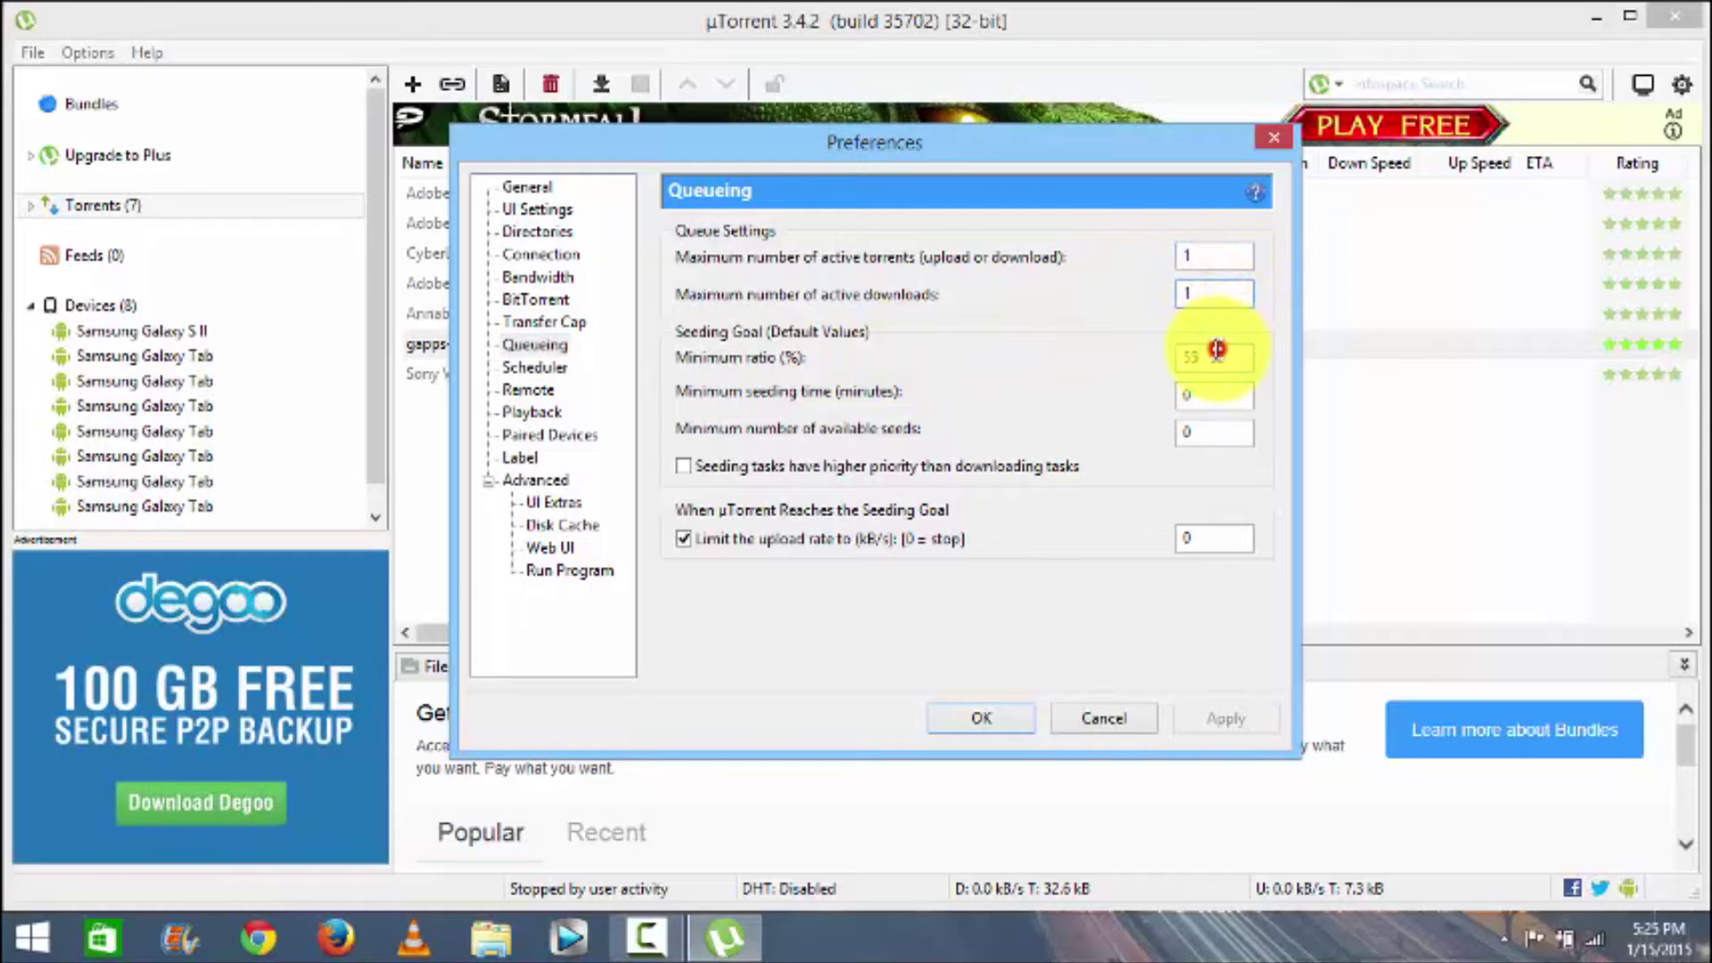
{"action": "left_click", "coordinate": [1209, 432]}
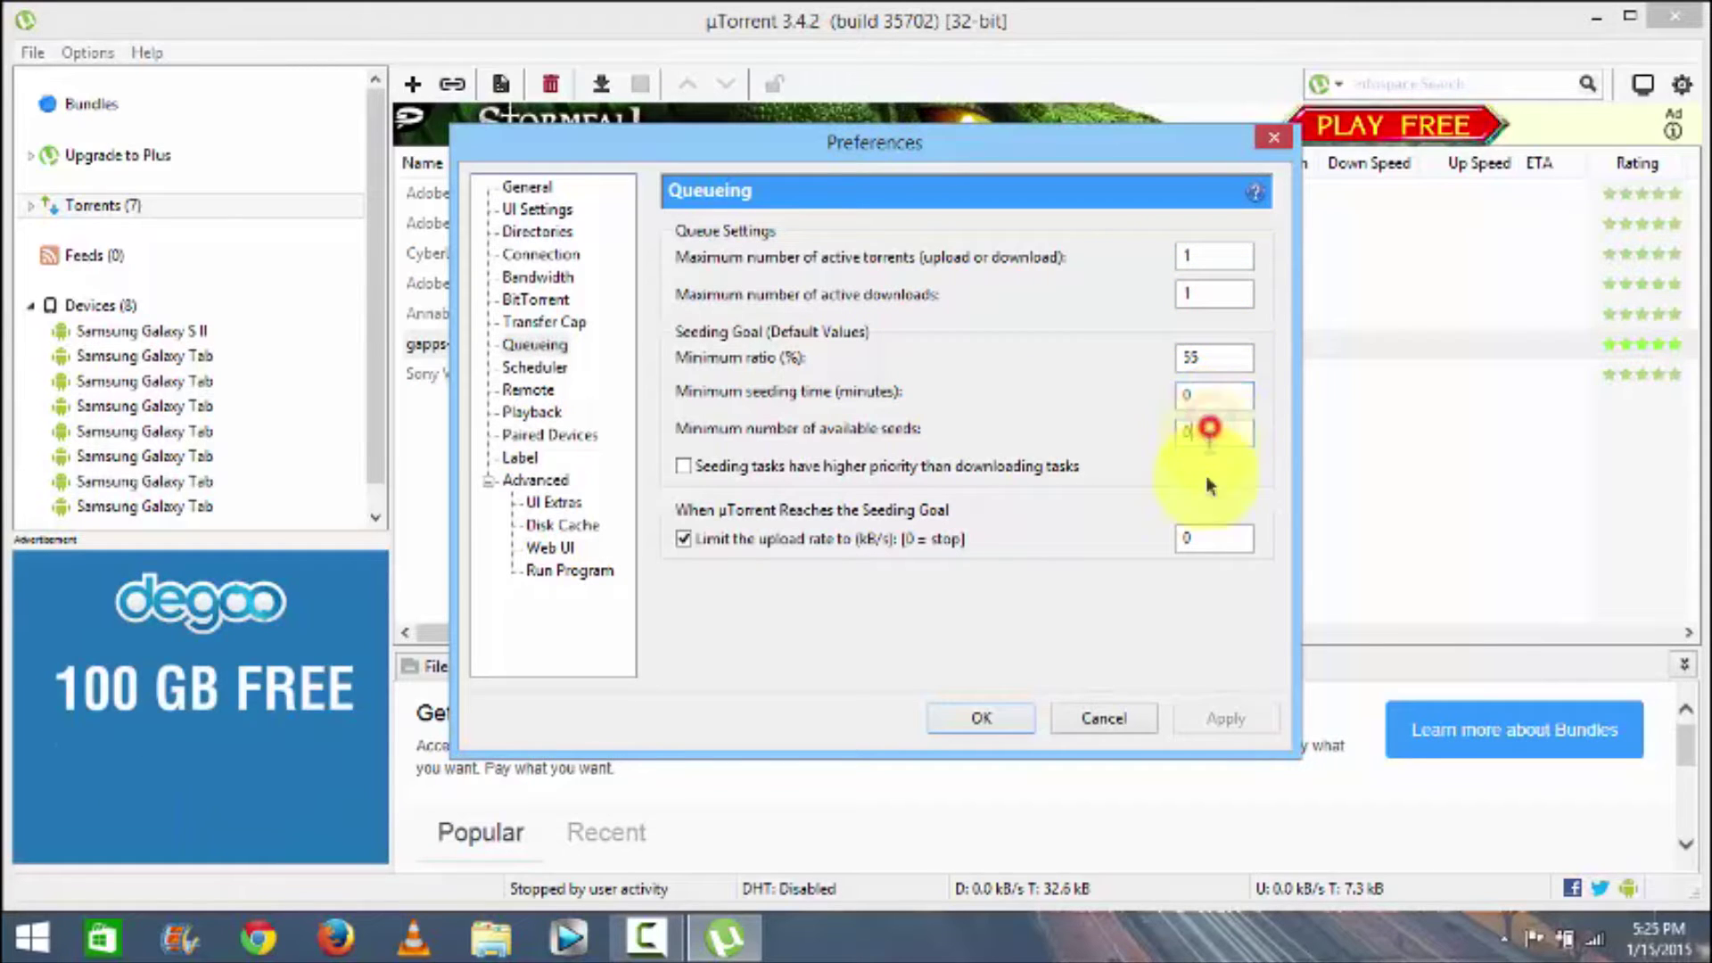
{"action": "left_click", "coordinate": [1204, 539]}
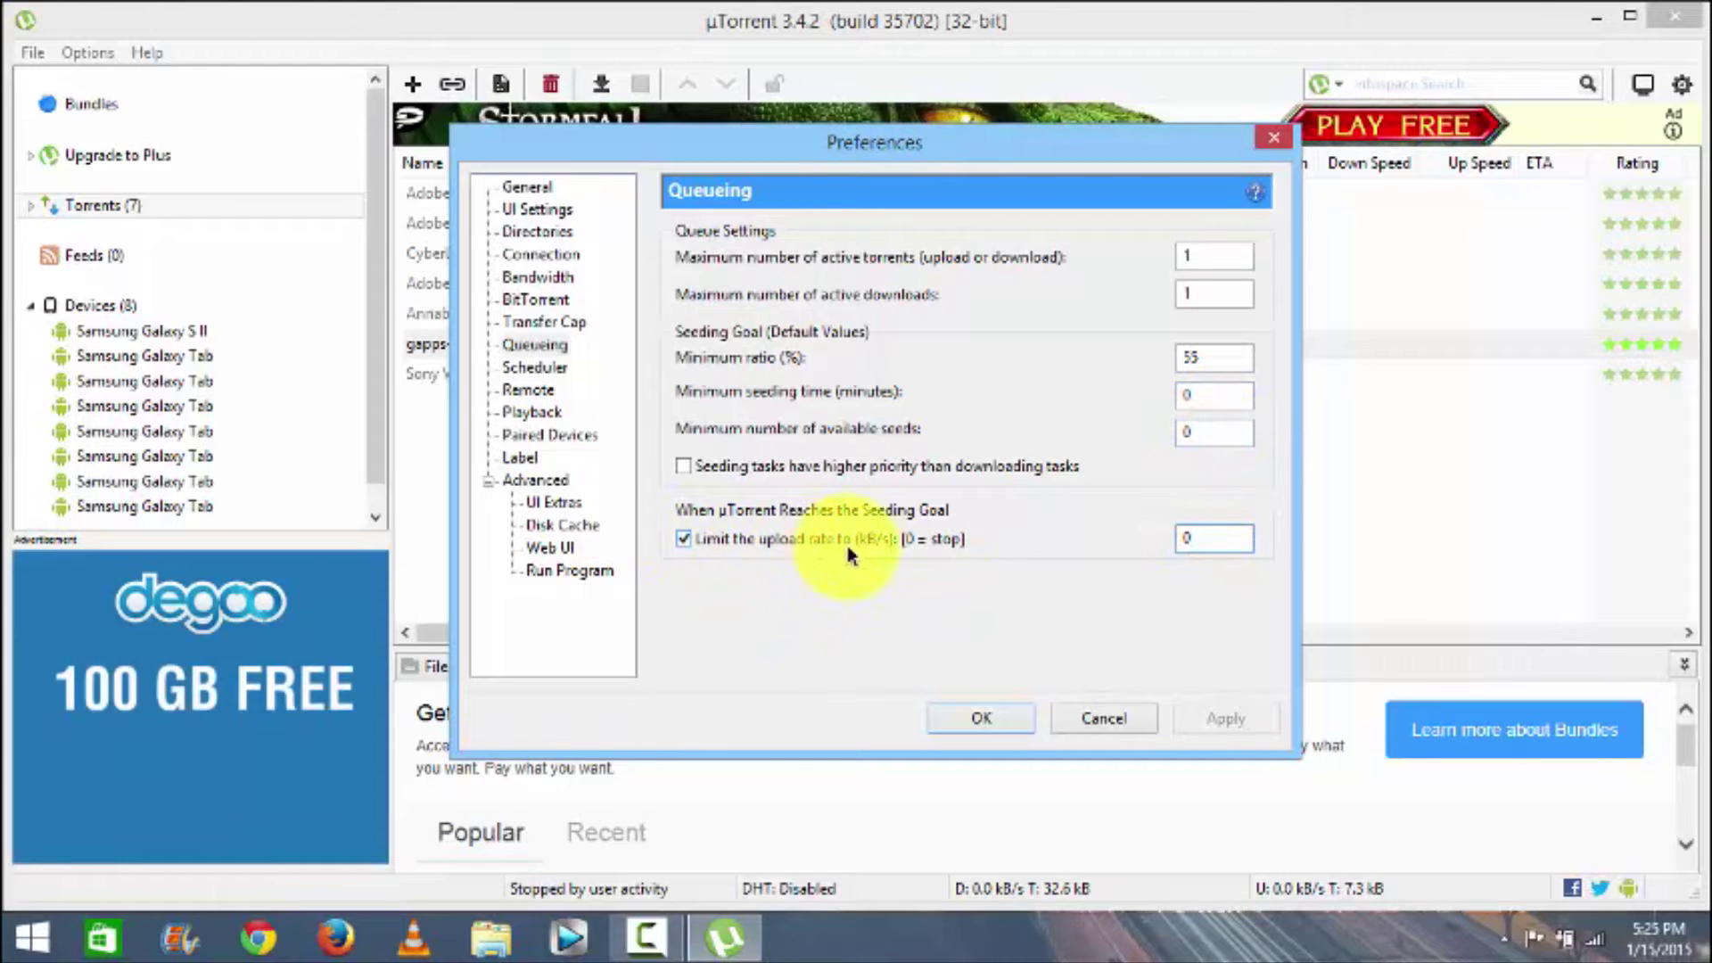
Browse the Scheduler, Remote, Playback, Paired Devices and Label pages to reach Advanced options.
{"action": "left_click", "coordinate": [529, 371]}
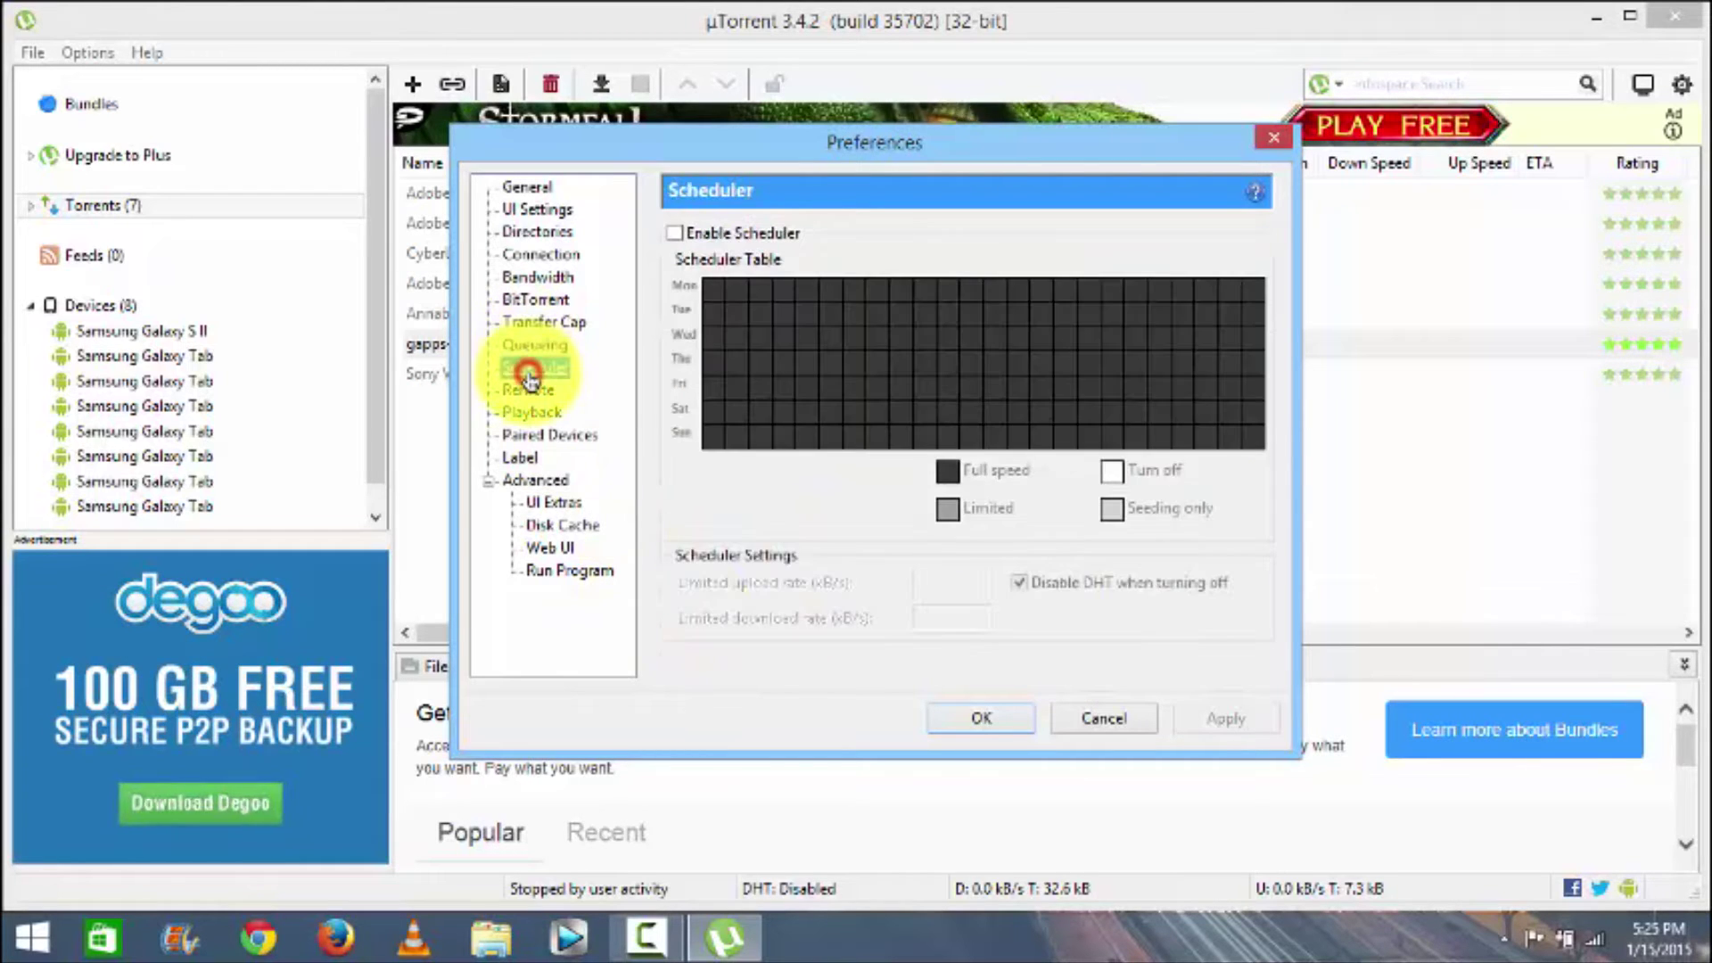
{"action": "left_click", "coordinate": [528, 392]}
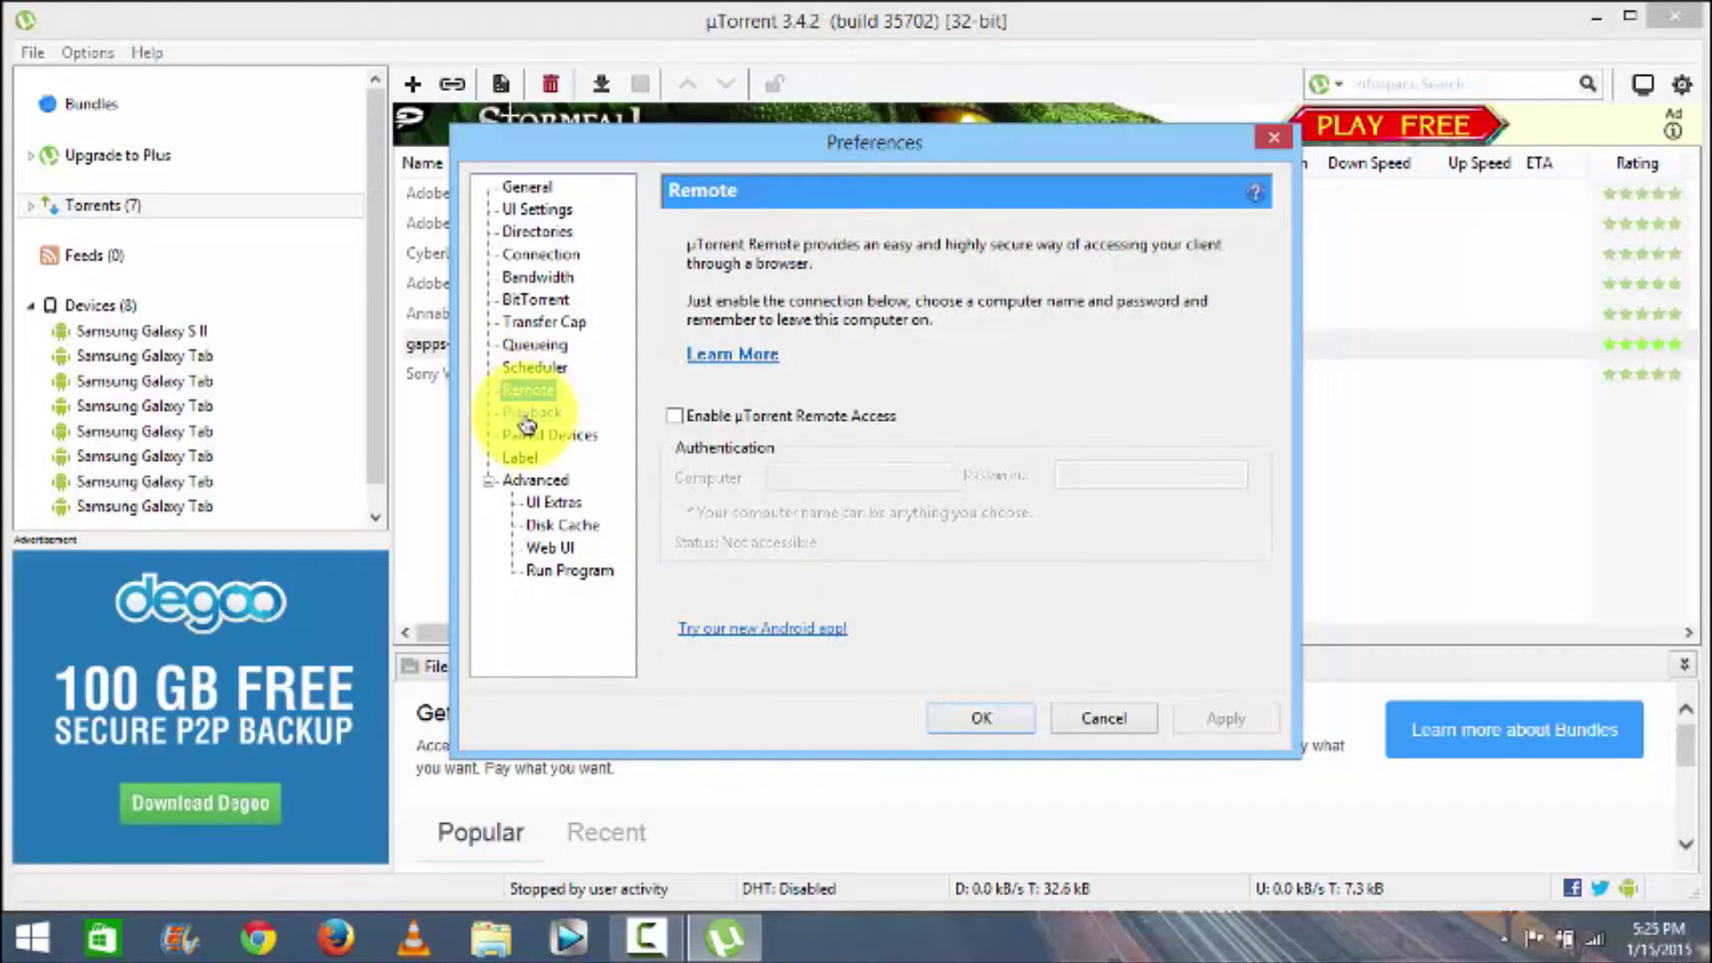
{"action": "left_click", "coordinate": [526, 415]}
{"action": "left_click", "coordinate": [527, 437]}
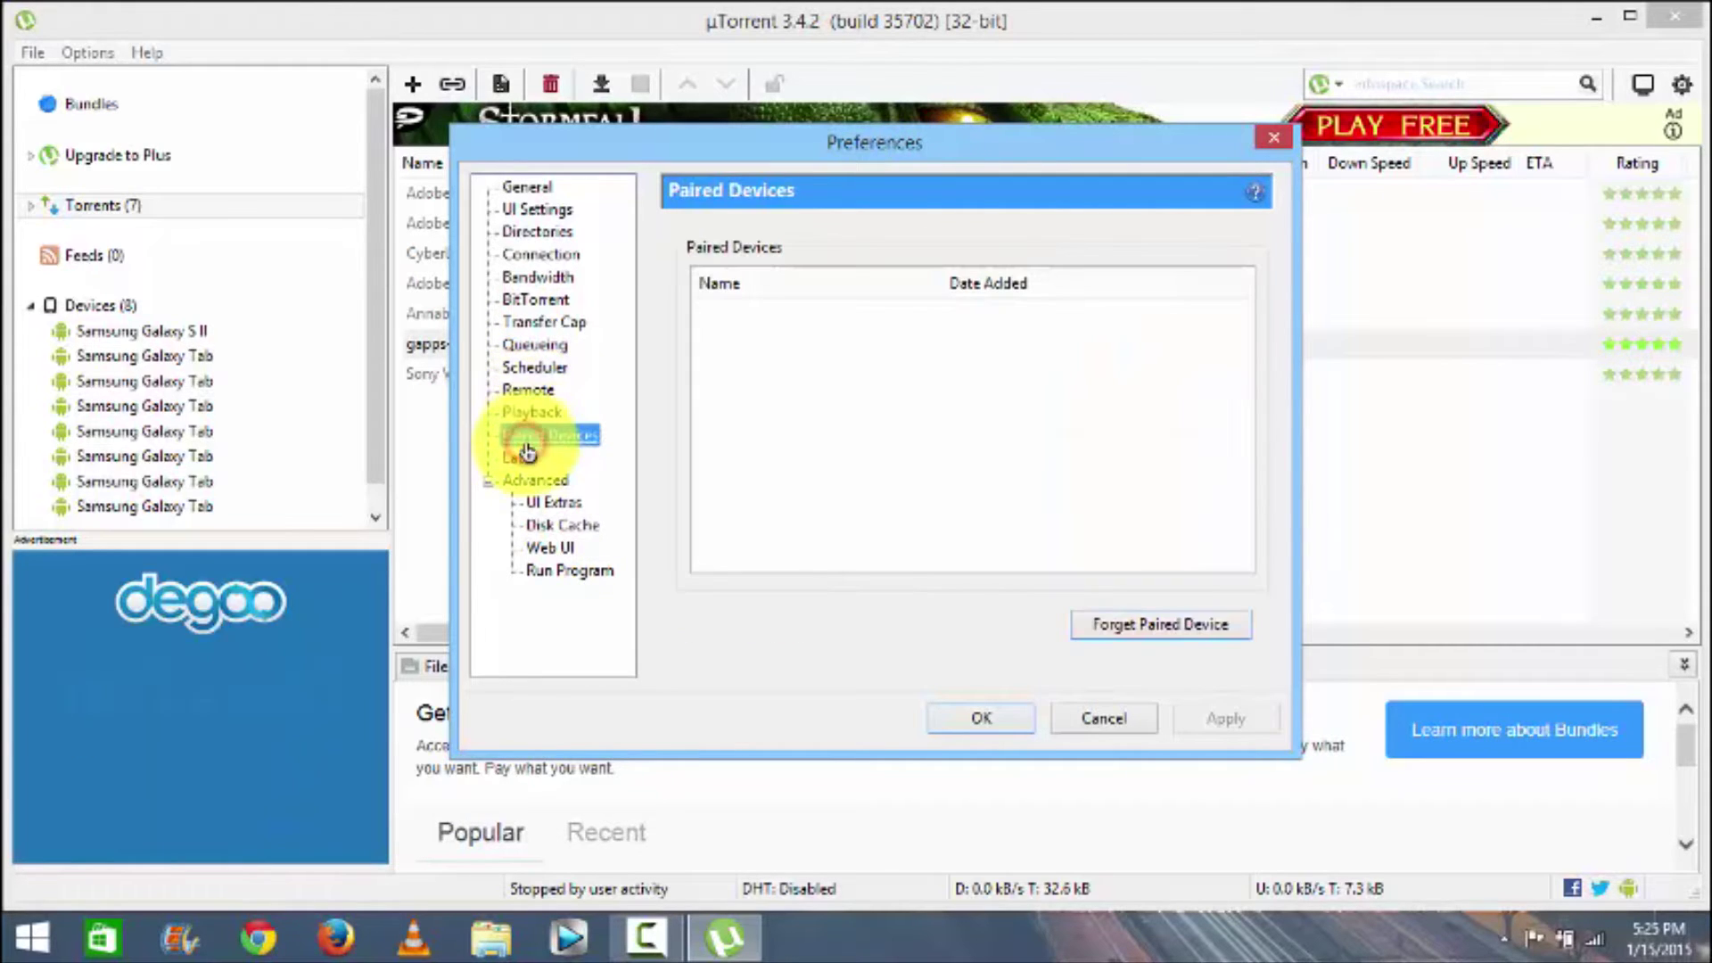
{"action": "left_click", "coordinate": [521, 458]}
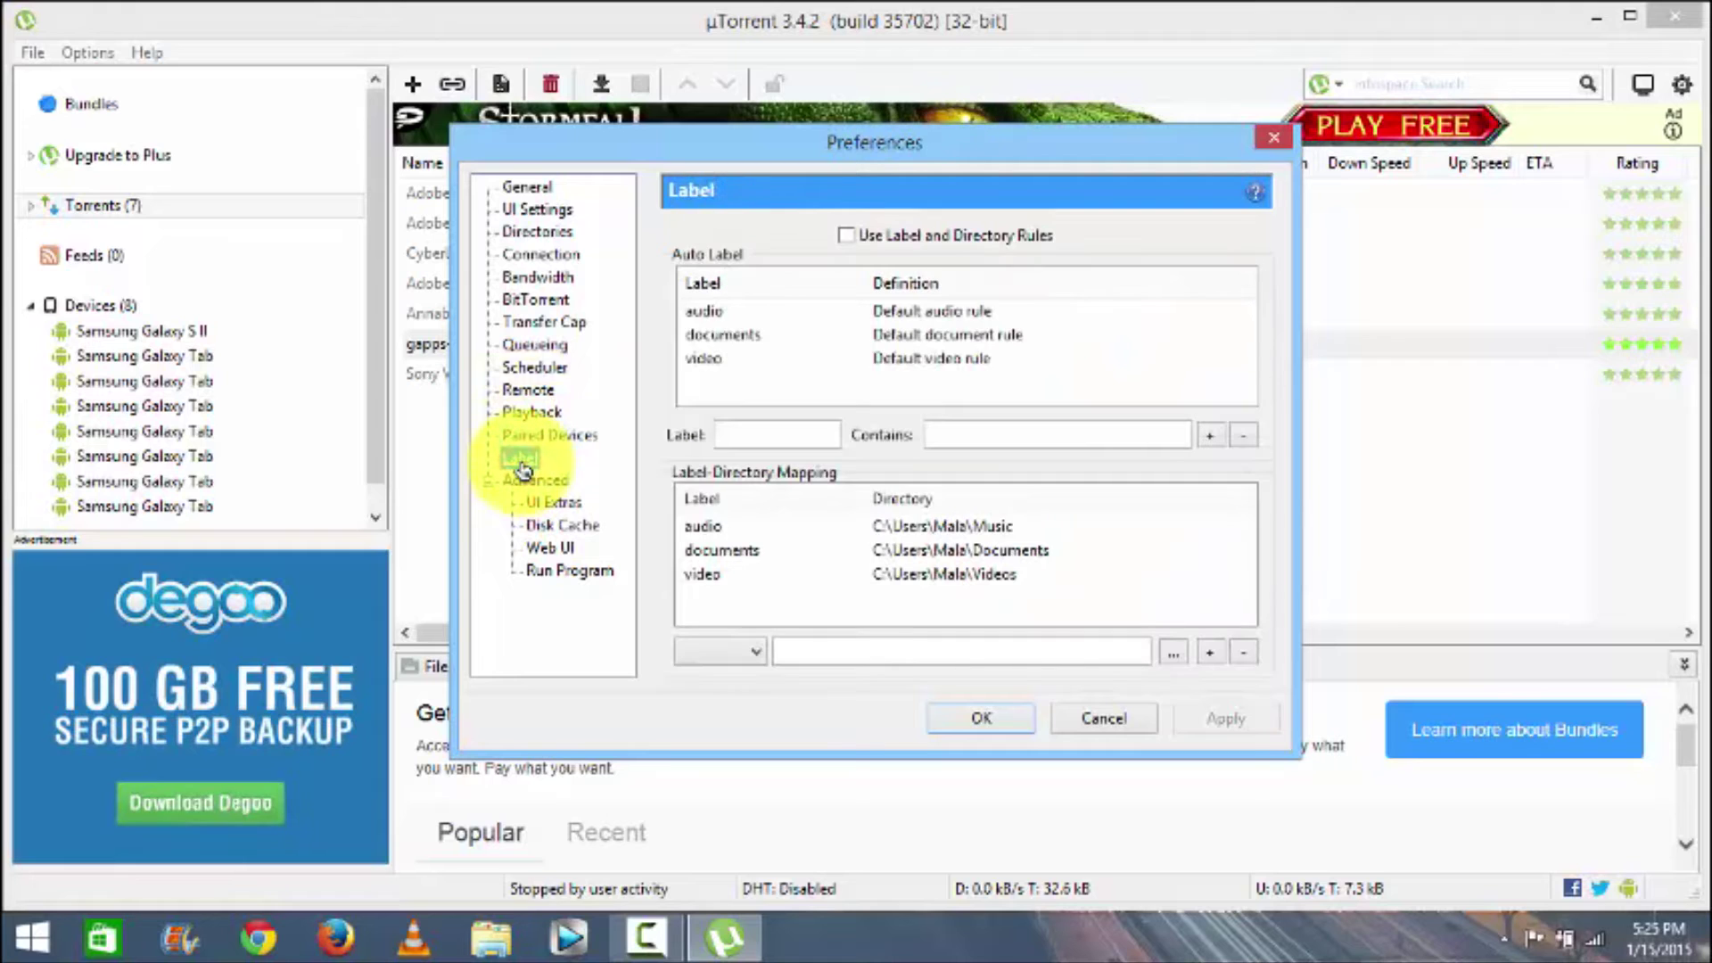
{"action": "left_click", "coordinate": [526, 484]}
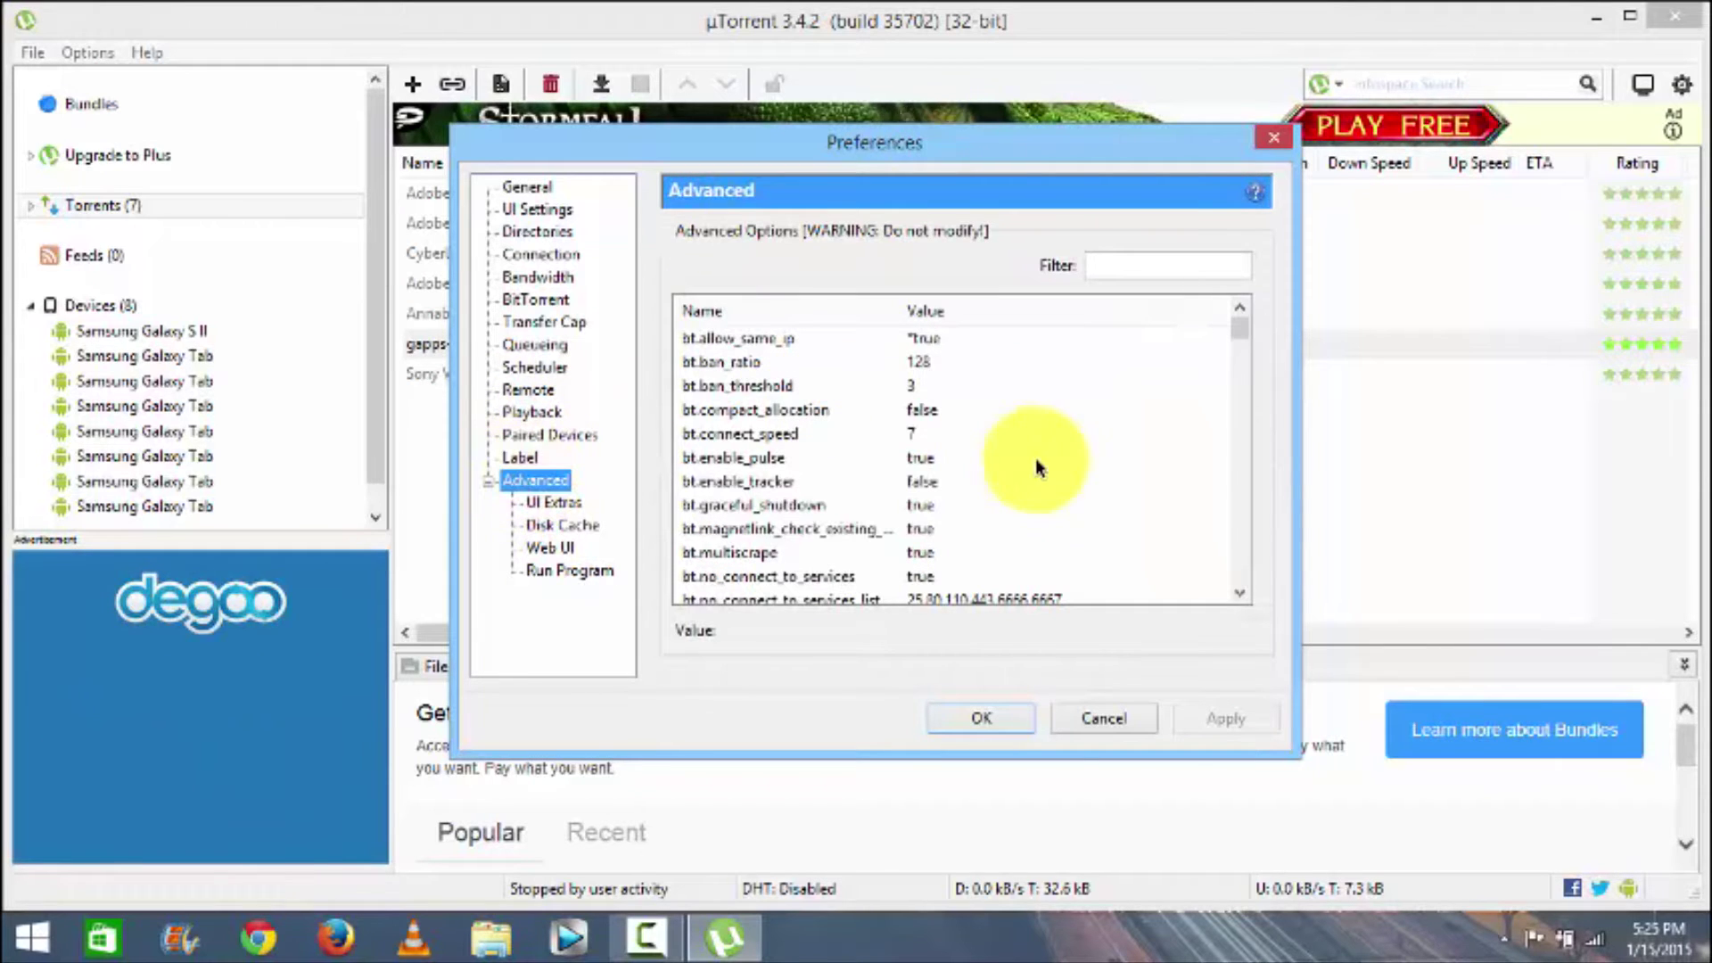
{"action": "left_click", "coordinate": [917, 361]}
{"action": "left_click", "coordinate": [910, 337]}
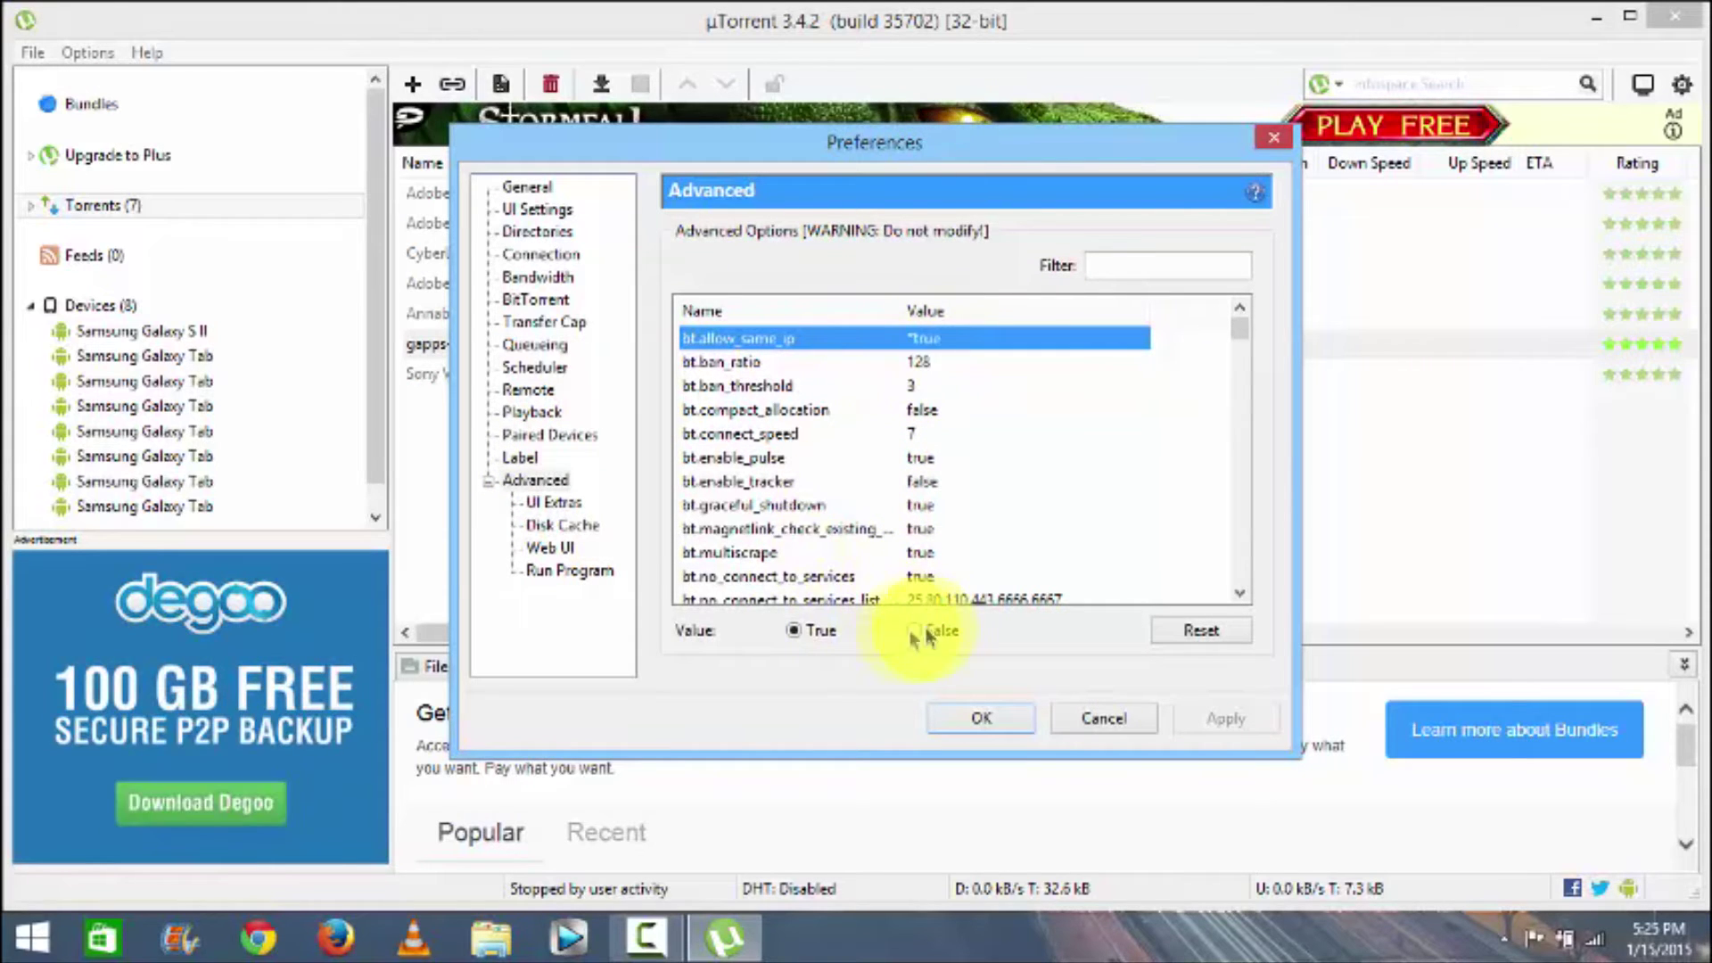
{"action": "left_click", "coordinate": [794, 630]}
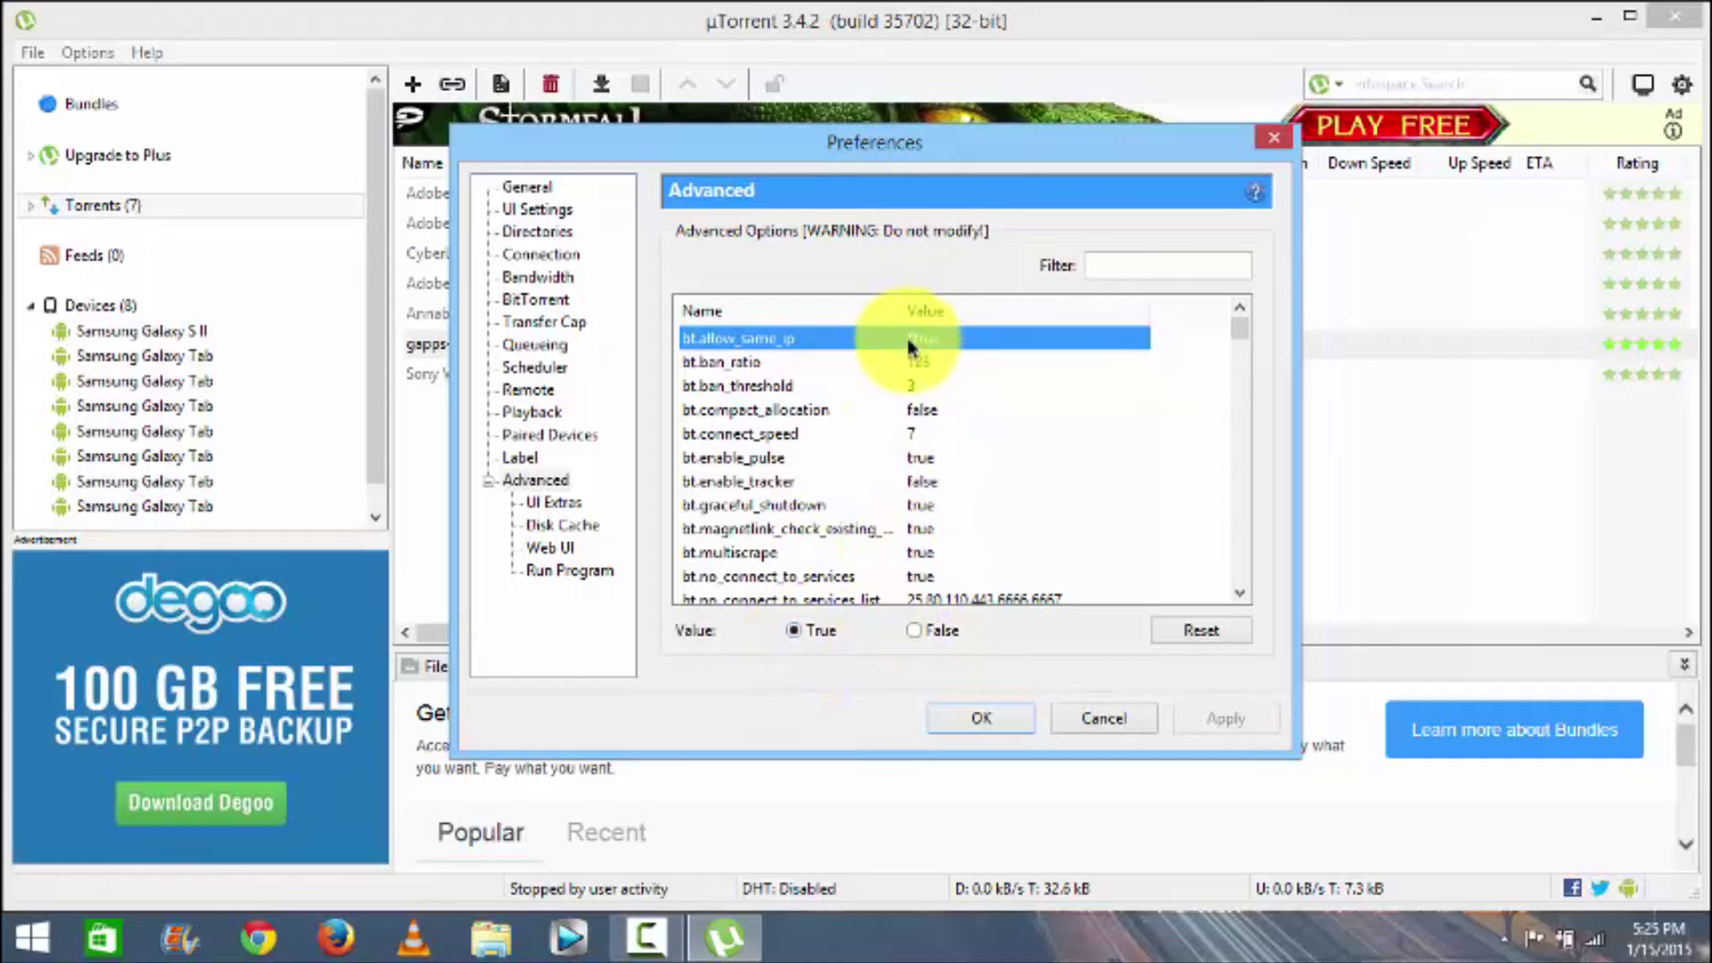
{"action": "left_click", "coordinate": [1241, 594]}
{"action": "left_click", "coordinate": [1240, 594]}
{"action": "left_click", "coordinate": [1240, 594]}
{"action": "left_click", "coordinate": [1241, 594]}
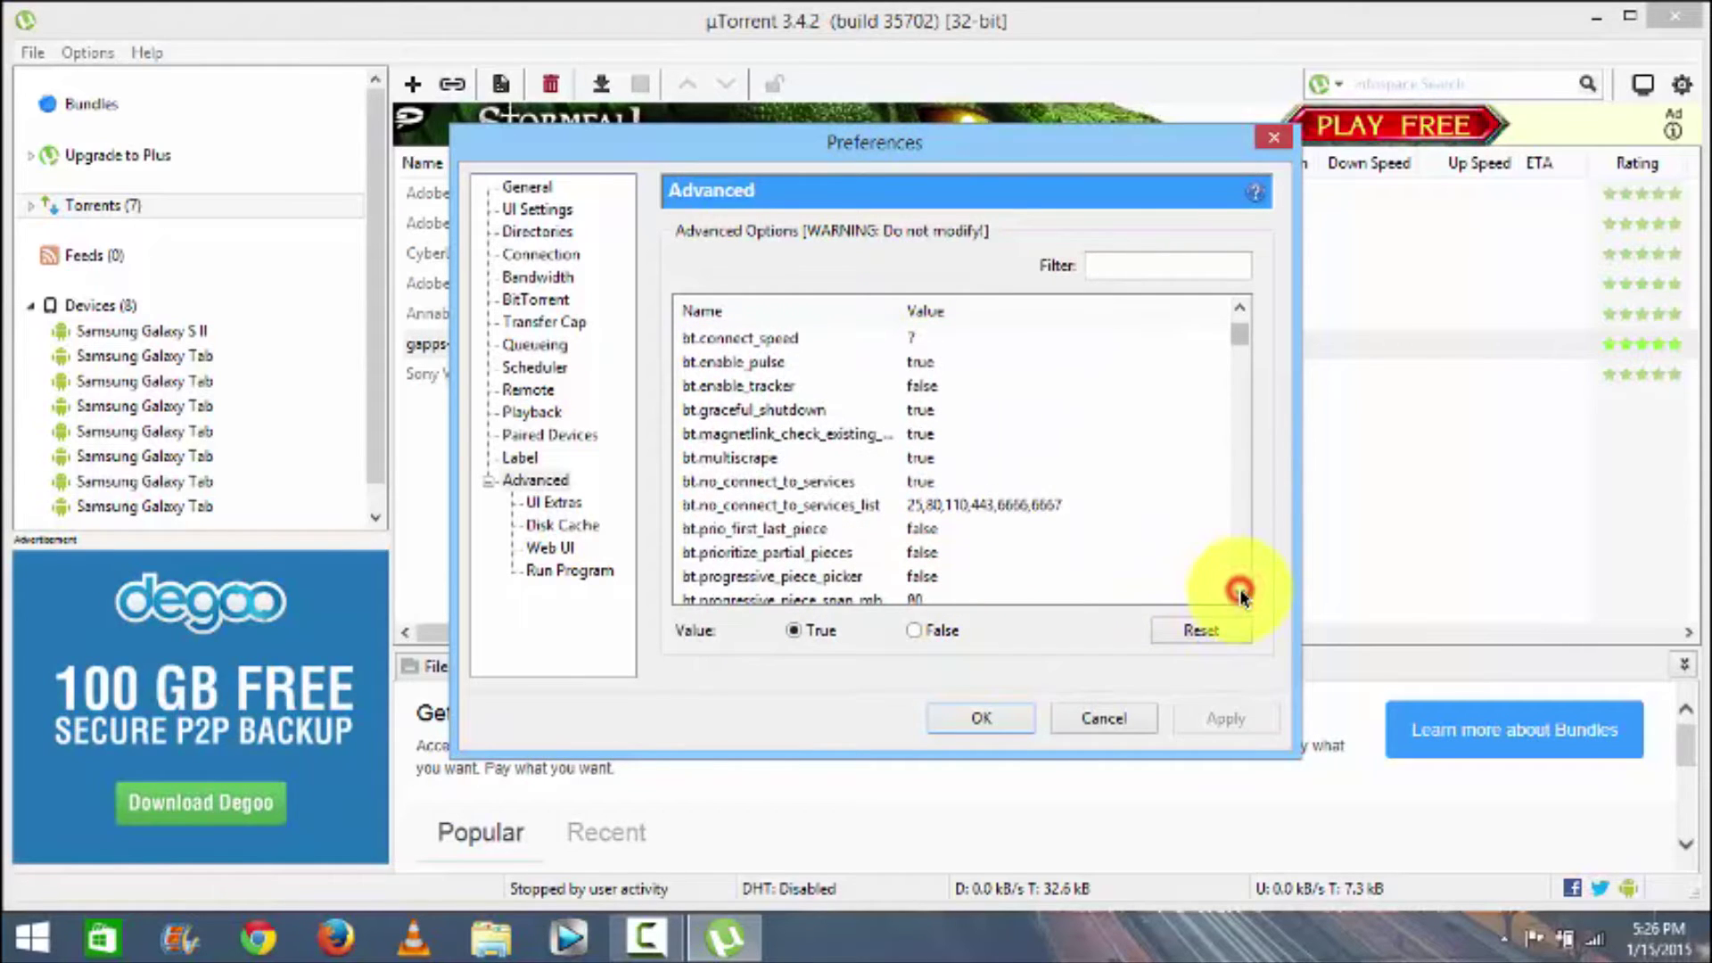
{"action": "left_click", "coordinate": [1240, 594]}
{"action": "left_click", "coordinate": [1240, 593]}
{"action": "left_click", "coordinate": [1241, 593]}
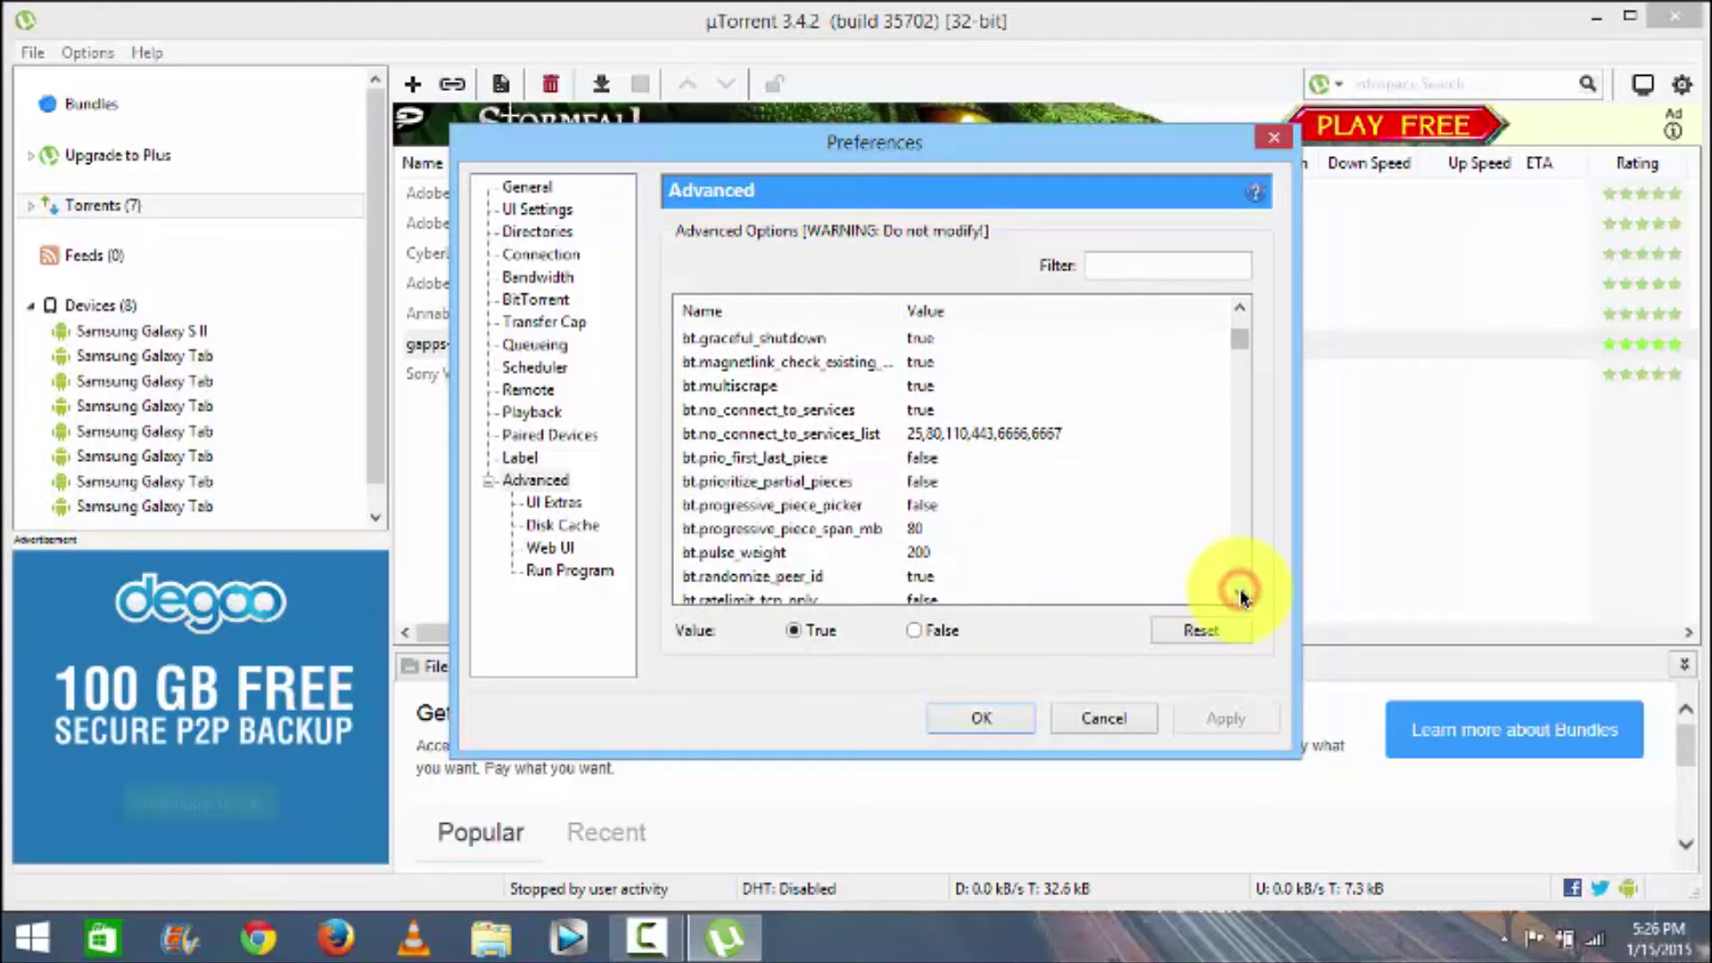
{"action": "left_click", "coordinate": [1240, 593]}
{"action": "left_click", "coordinate": [1240, 593]}
{"action": "left_click", "coordinate": [1240, 593]}
{"action": "left_click", "coordinate": [1240, 593]}
{"action": "left_click", "coordinate": [1240, 593]}
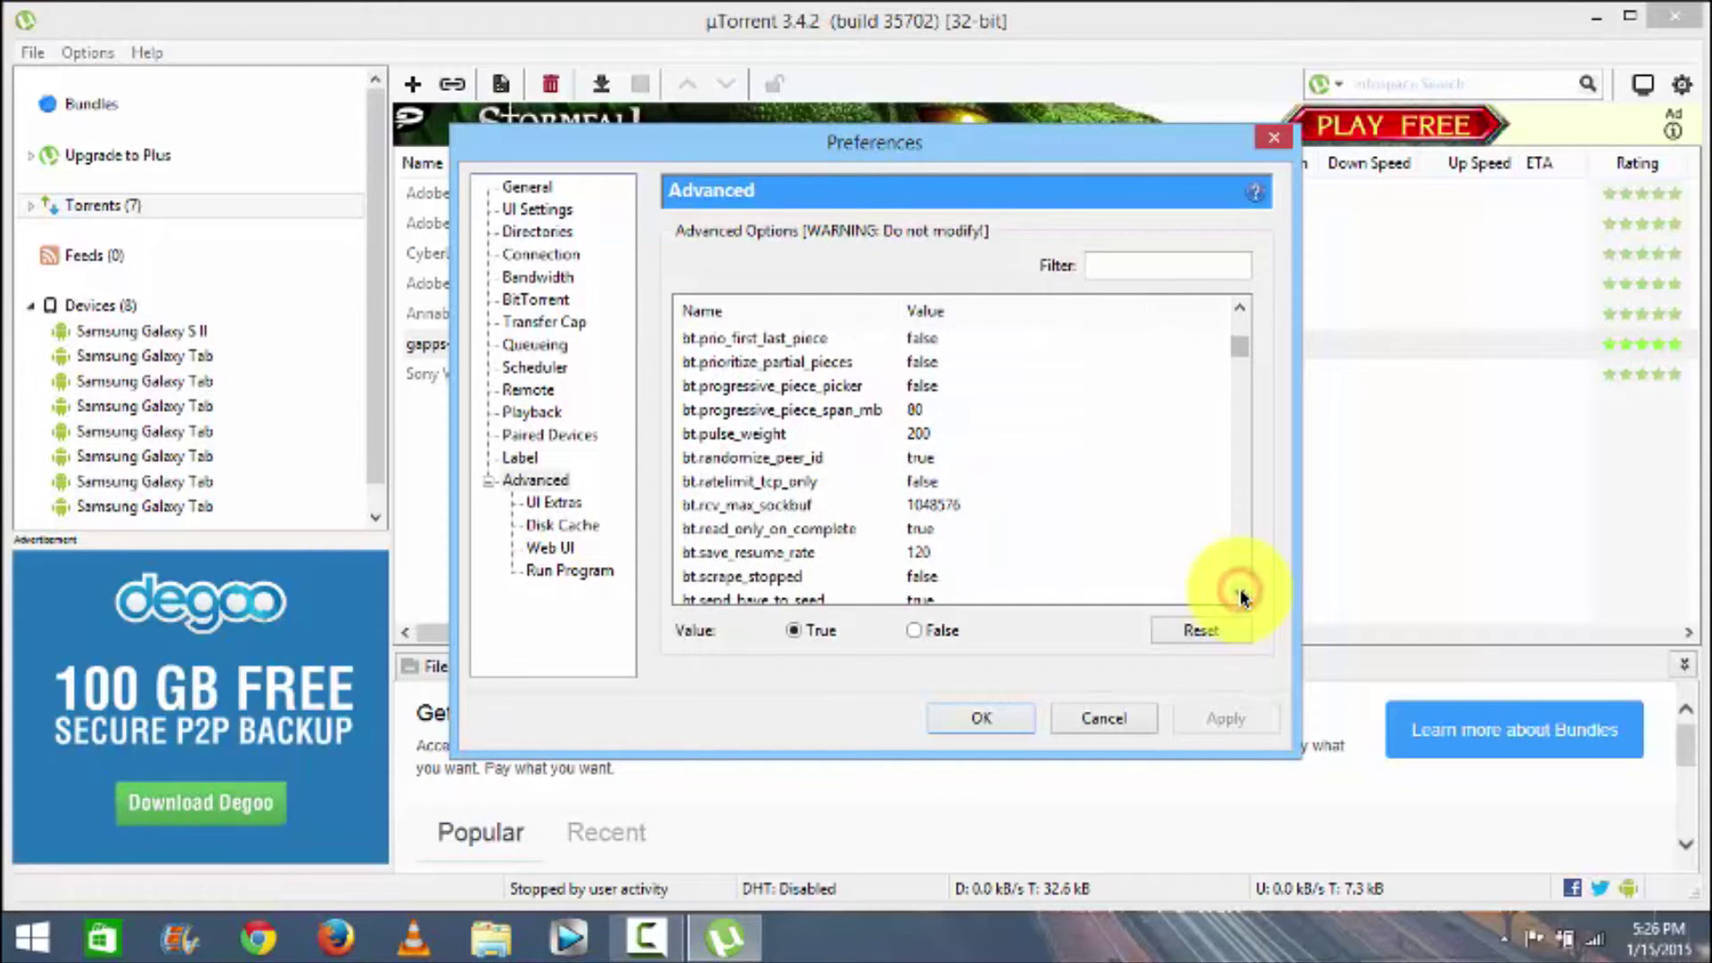
{"action": "left_click", "coordinate": [1240, 593]}
{"action": "left_click", "coordinate": [1240, 593]}
{"action": "left_click", "coordinate": [1241, 593]}
{"action": "left_click", "coordinate": [1241, 593]}
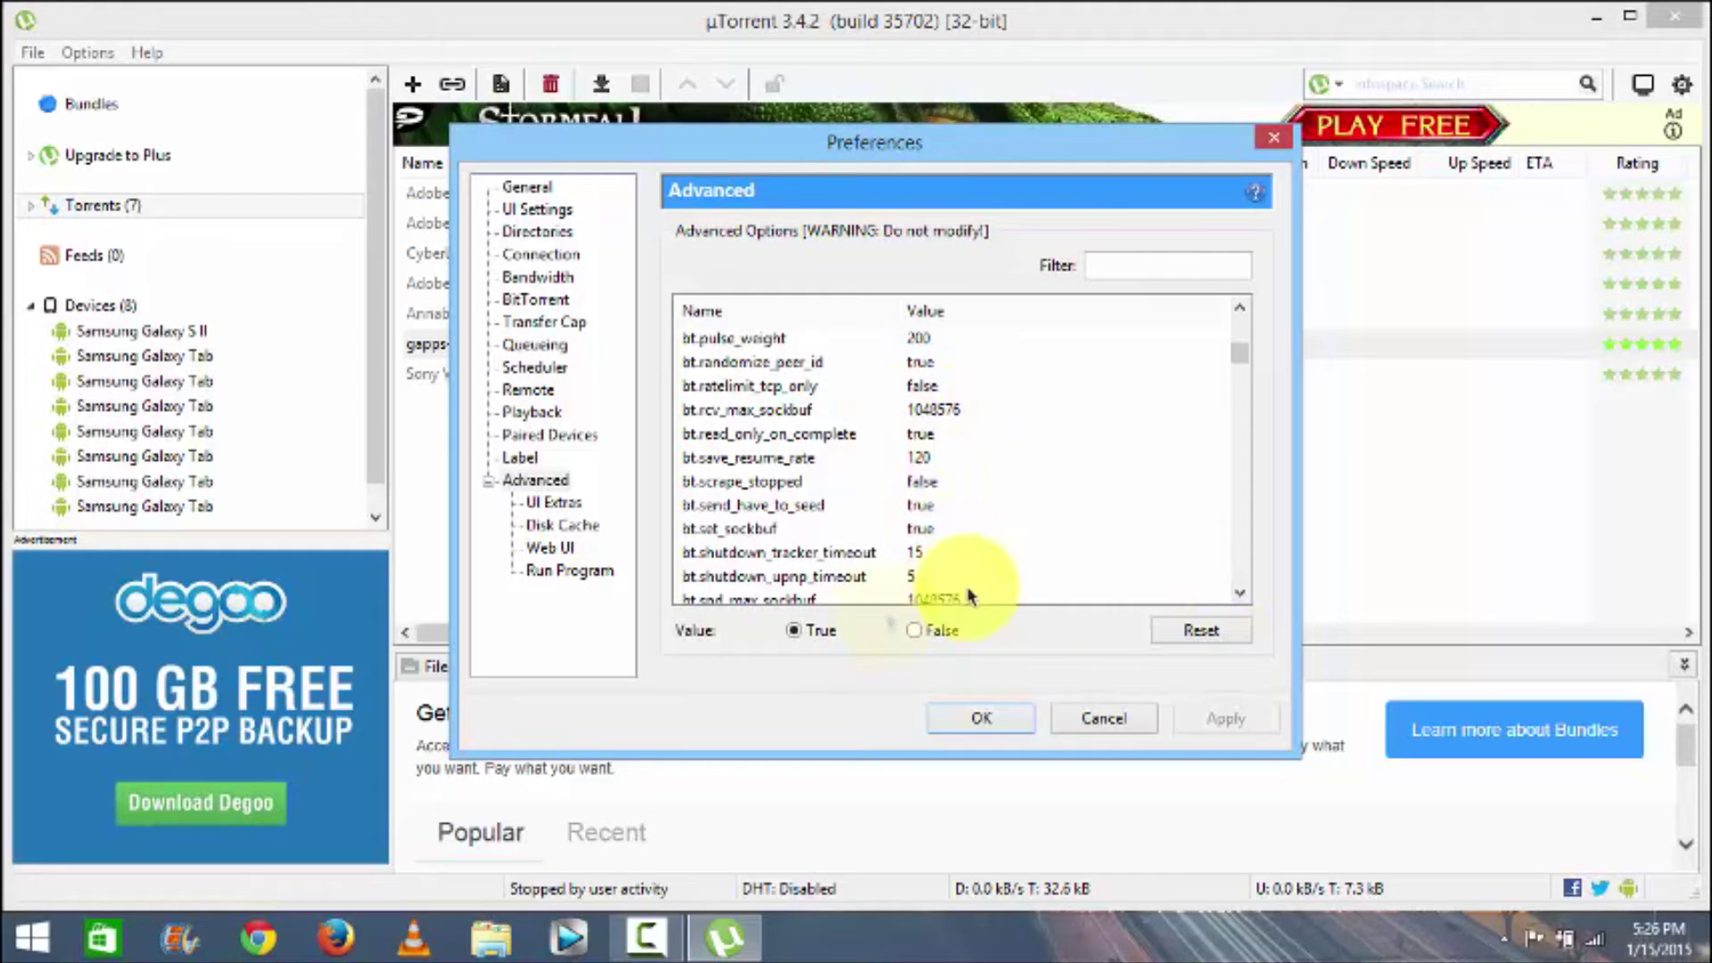
{"action": "left_click", "coordinate": [1240, 596]}
{"action": "left_click", "coordinate": [1240, 595]}
{"action": "left_click", "coordinate": [1240, 595]}
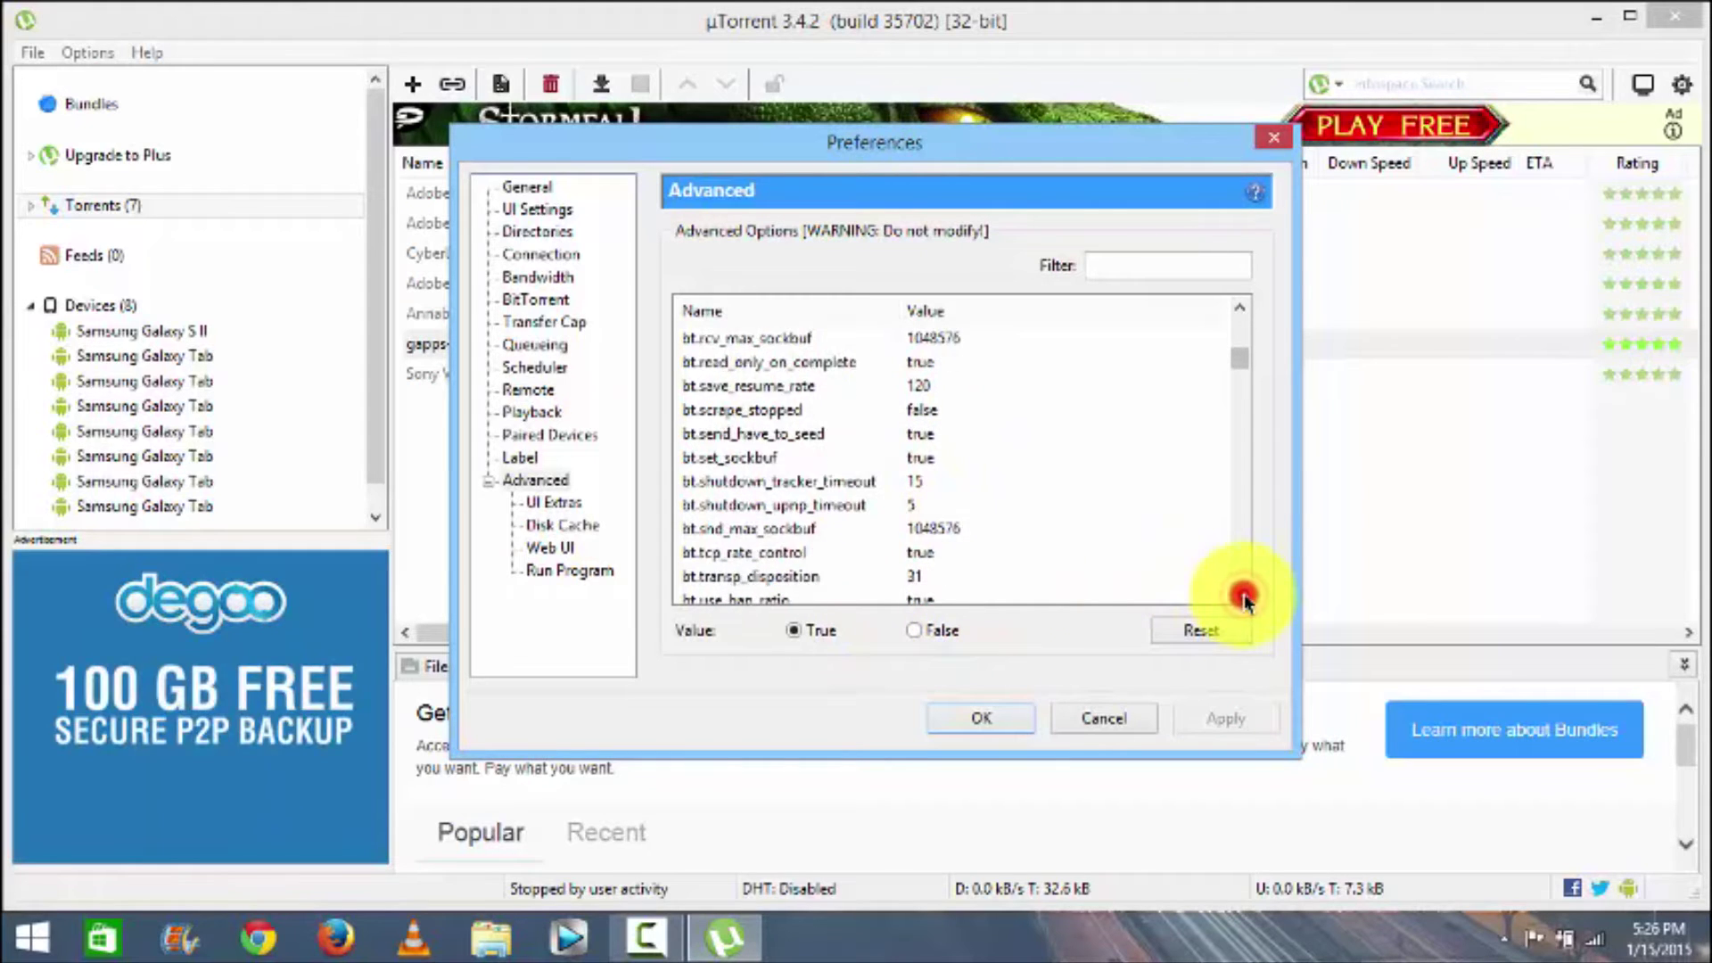
{"action": "left_click", "coordinate": [1241, 596]}
{"action": "left_click", "coordinate": [1241, 596]}
{"action": "left_click", "coordinate": [1240, 595]}
{"action": "left_click", "coordinate": [1240, 596]}
{"action": "left_click", "coordinate": [1241, 596]}
{"action": "left_click", "coordinate": [1241, 596]}
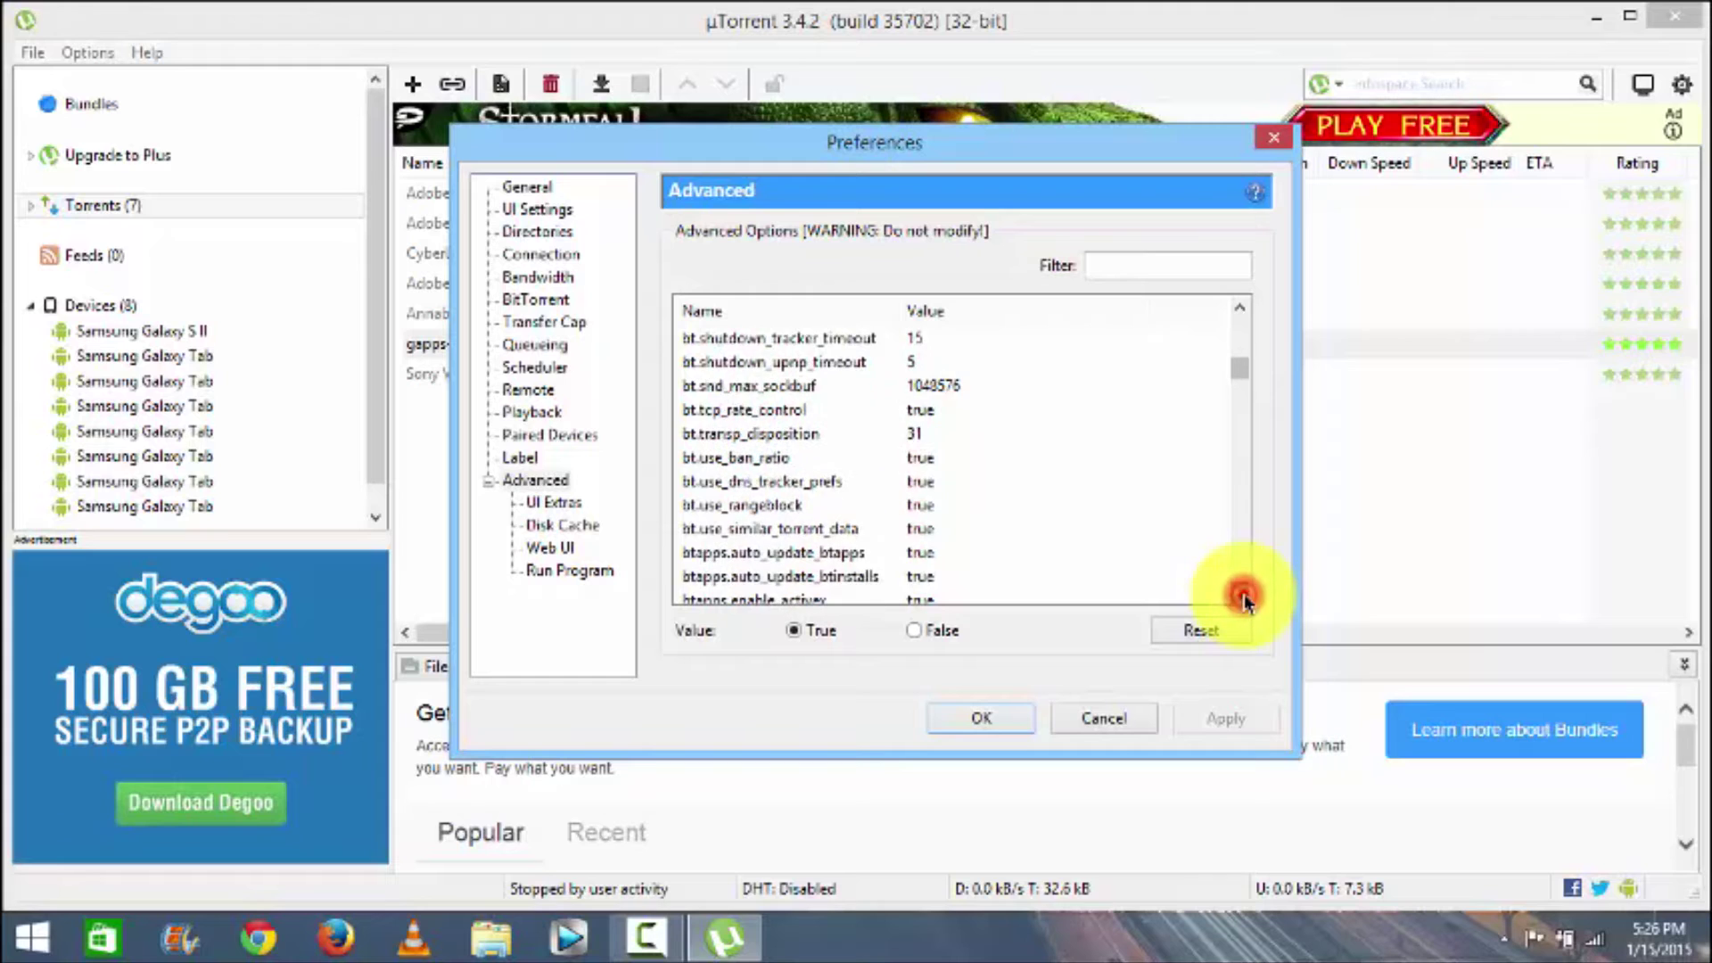
{"action": "left_click", "coordinate": [1240, 595]}
{"action": "left_click", "coordinate": [1241, 595]}
{"action": "left_click", "coordinate": [1241, 595]}
{"action": "left_click", "coordinate": [1241, 595]}
{"action": "left_click", "coordinate": [1240, 596]}
{"action": "left_click", "coordinate": [1241, 596]}
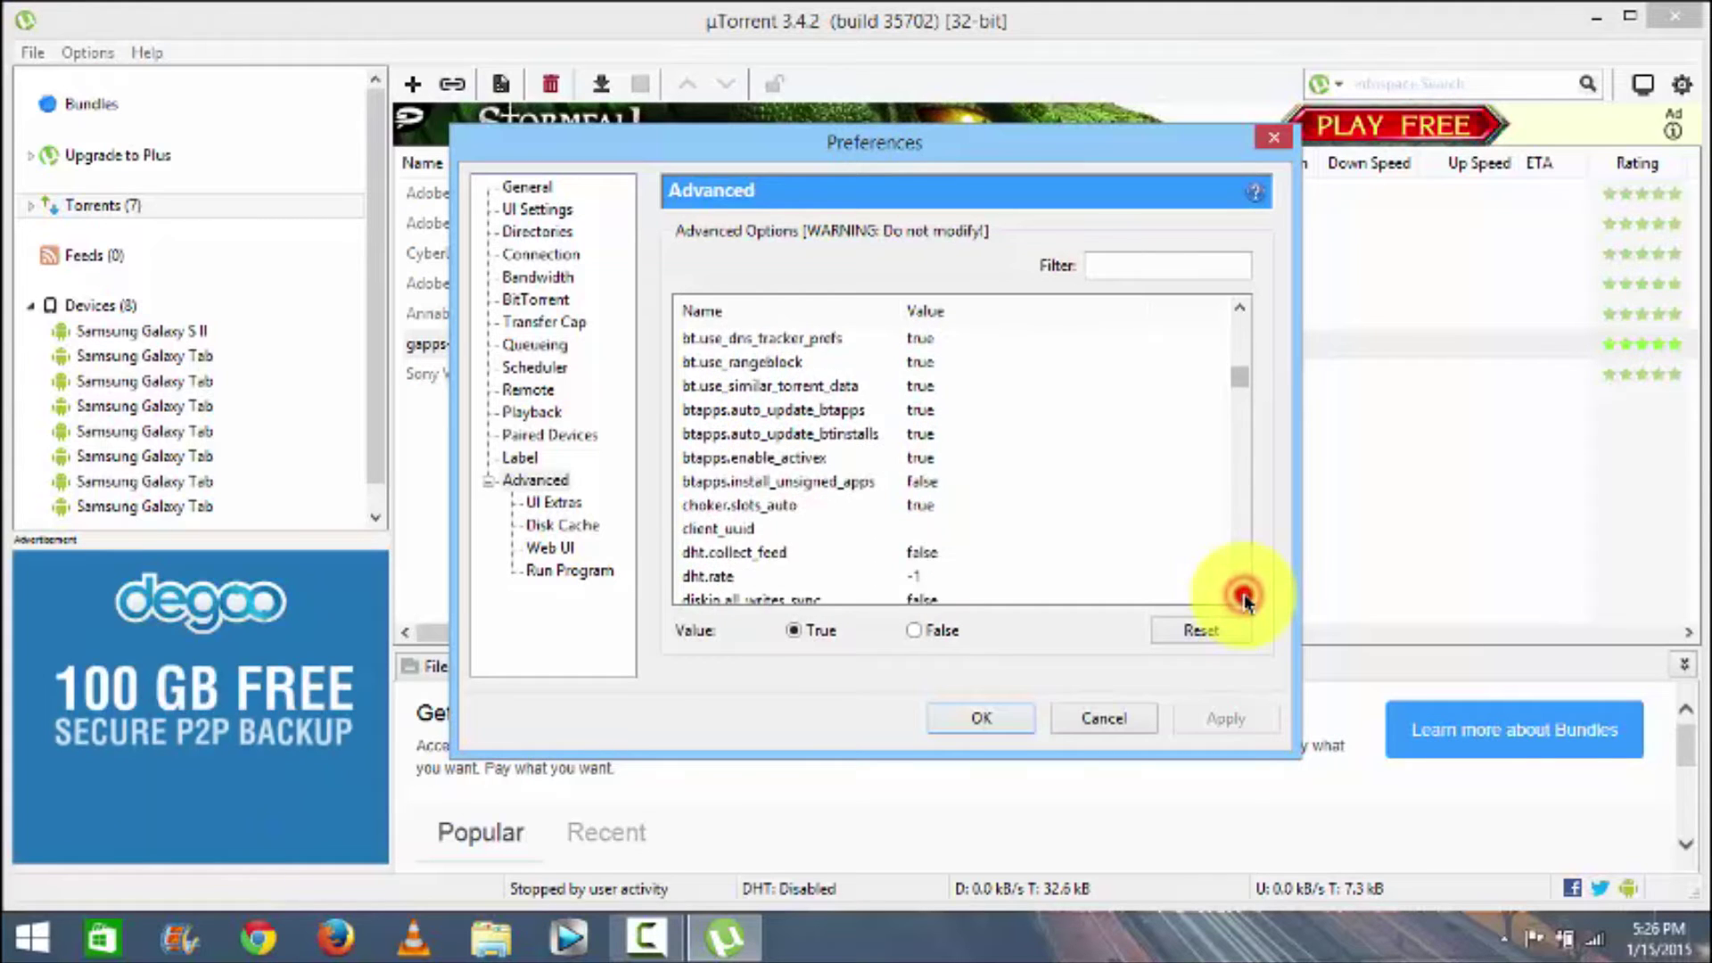
{"action": "left_click", "coordinate": [1241, 596]}
{"action": "left_click", "coordinate": [1241, 595]}
{"action": "left_click", "coordinate": [1240, 595]}
{"action": "left_click", "coordinate": [1240, 596]}
{"action": "left_click", "coordinate": [1240, 596]}
{"action": "left_click", "coordinate": [1240, 596]}
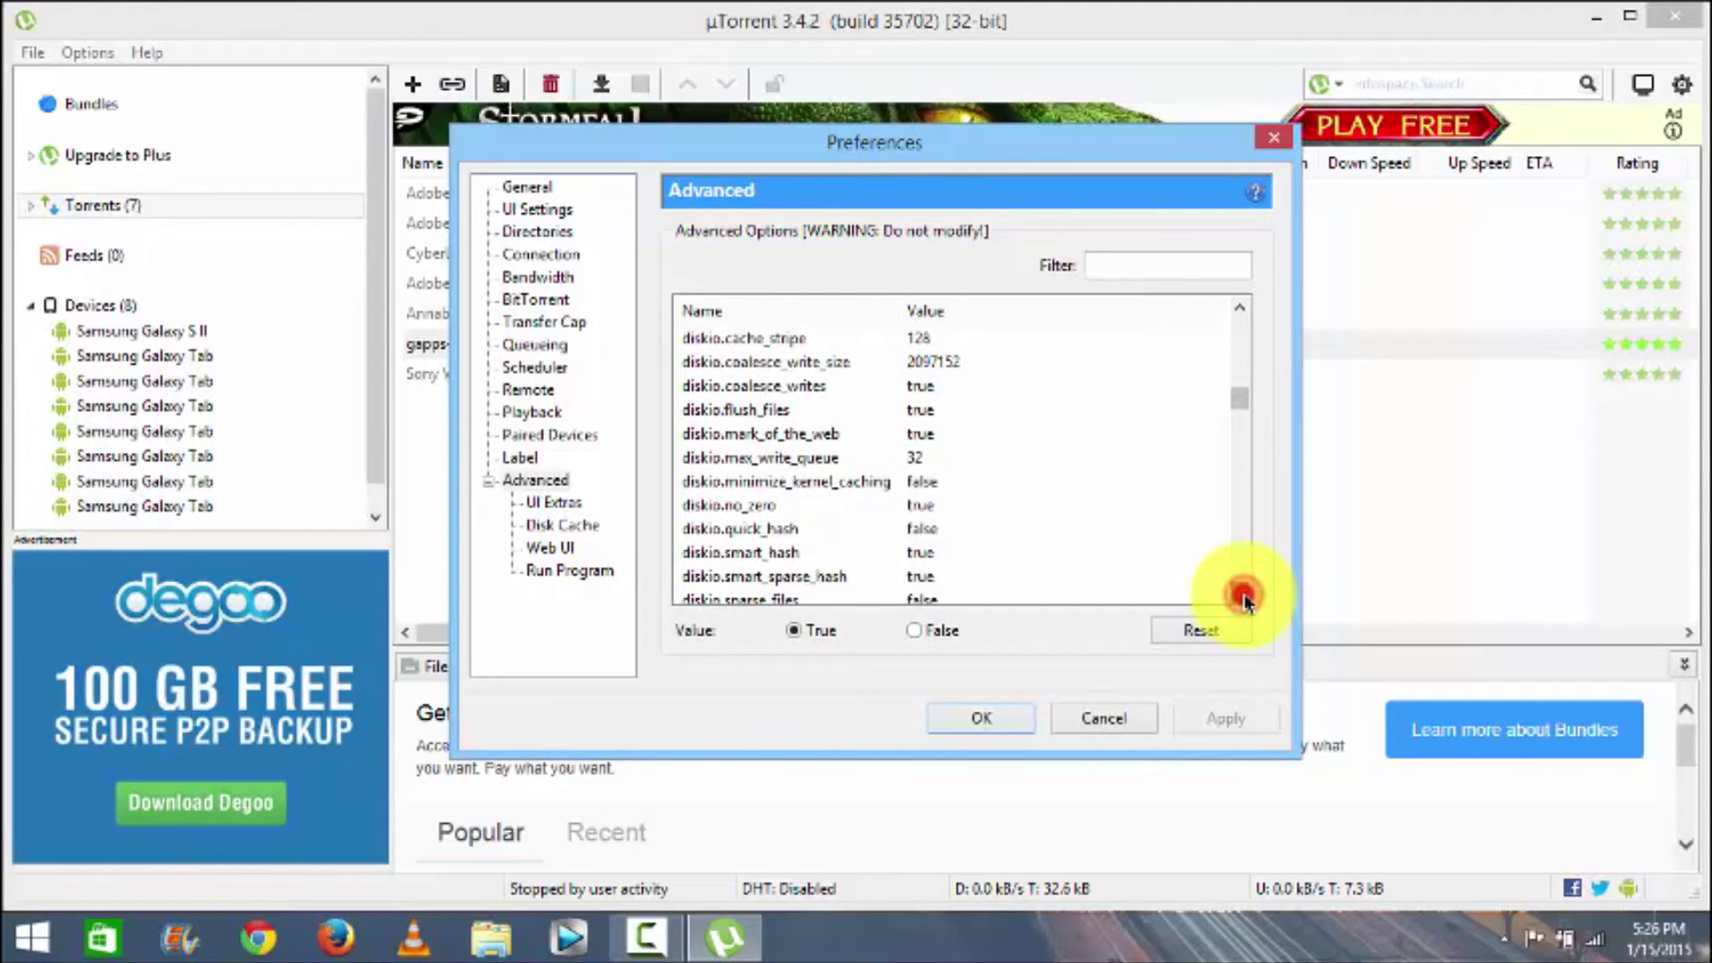
{"action": "left_click", "coordinate": [1241, 595]}
{"action": "left_click", "coordinate": [1241, 595]}
{"action": "left_click", "coordinate": [1240, 595]}
{"action": "left_click", "coordinate": [1240, 596]}
{"action": "left_click", "coordinate": [1241, 595]}
{"action": "left_click", "coordinate": [1240, 595]}
{"action": "left_click", "coordinate": [1241, 596]}
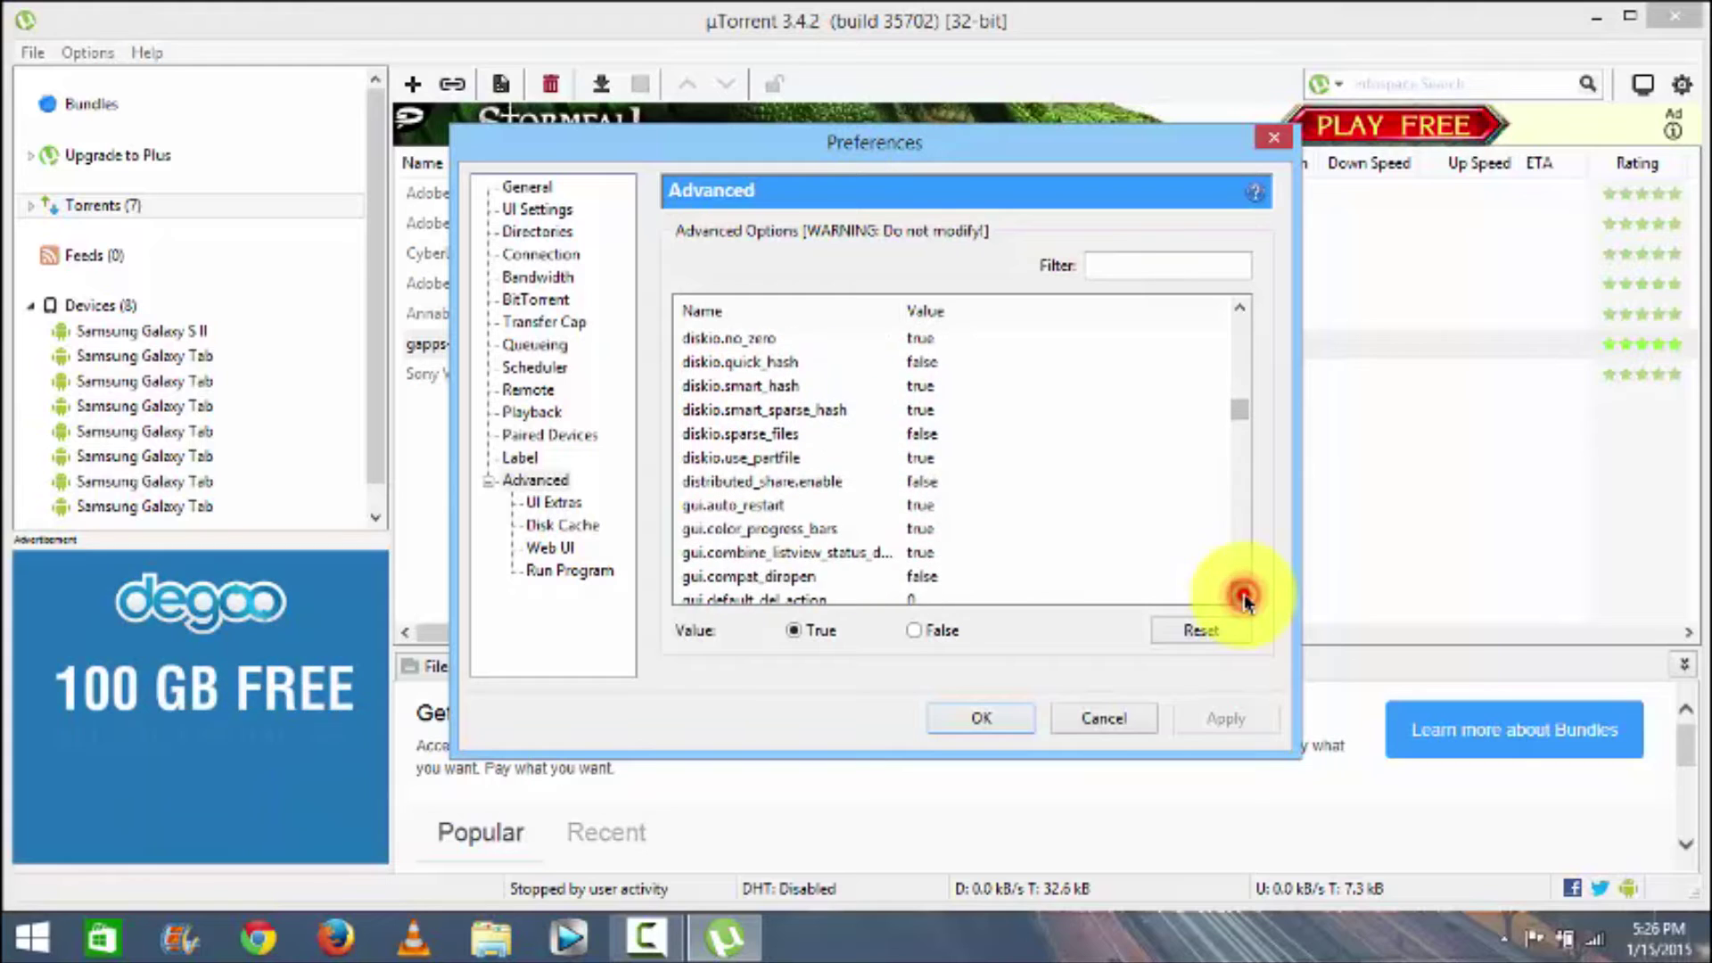
{"action": "left_click", "coordinate": [1241, 596]}
{"action": "left_click", "coordinate": [1240, 595]}
{"action": "left_click", "coordinate": [1240, 595]}
{"action": "left_click", "coordinate": [1240, 595]}
{"action": "left_click", "coordinate": [1240, 596]}
{"action": "left_click", "coordinate": [1240, 595]}
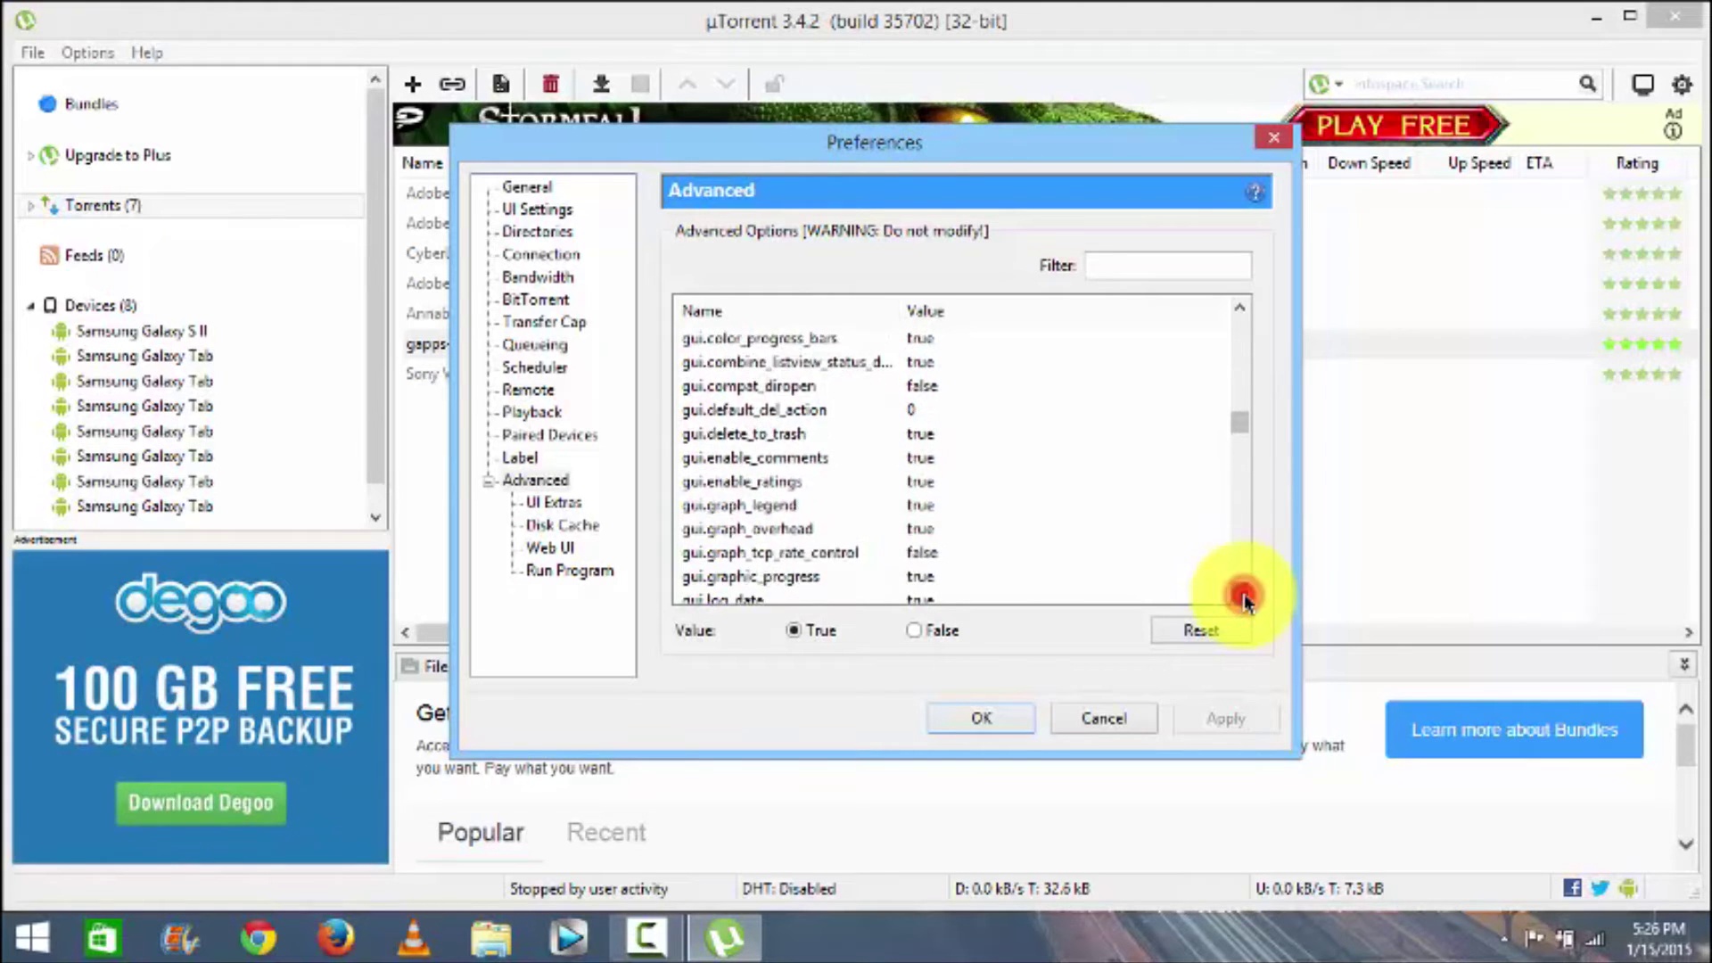
{"action": "left_click", "coordinate": [1240, 595]}
{"action": "left_click", "coordinate": [1241, 596]}
{"action": "left_click", "coordinate": [1240, 596]}
{"action": "left_click", "coordinate": [1240, 596]}
{"action": "left_click", "coordinate": [1240, 596]}
{"action": "left_click", "coordinate": [1240, 596]}
{"action": "left_click", "coordinate": [1240, 596]}
{"action": "left_click", "coordinate": [1240, 596]}
{"action": "left_click", "coordinate": [1241, 596]}
{"action": "left_click", "coordinate": [1240, 595]}
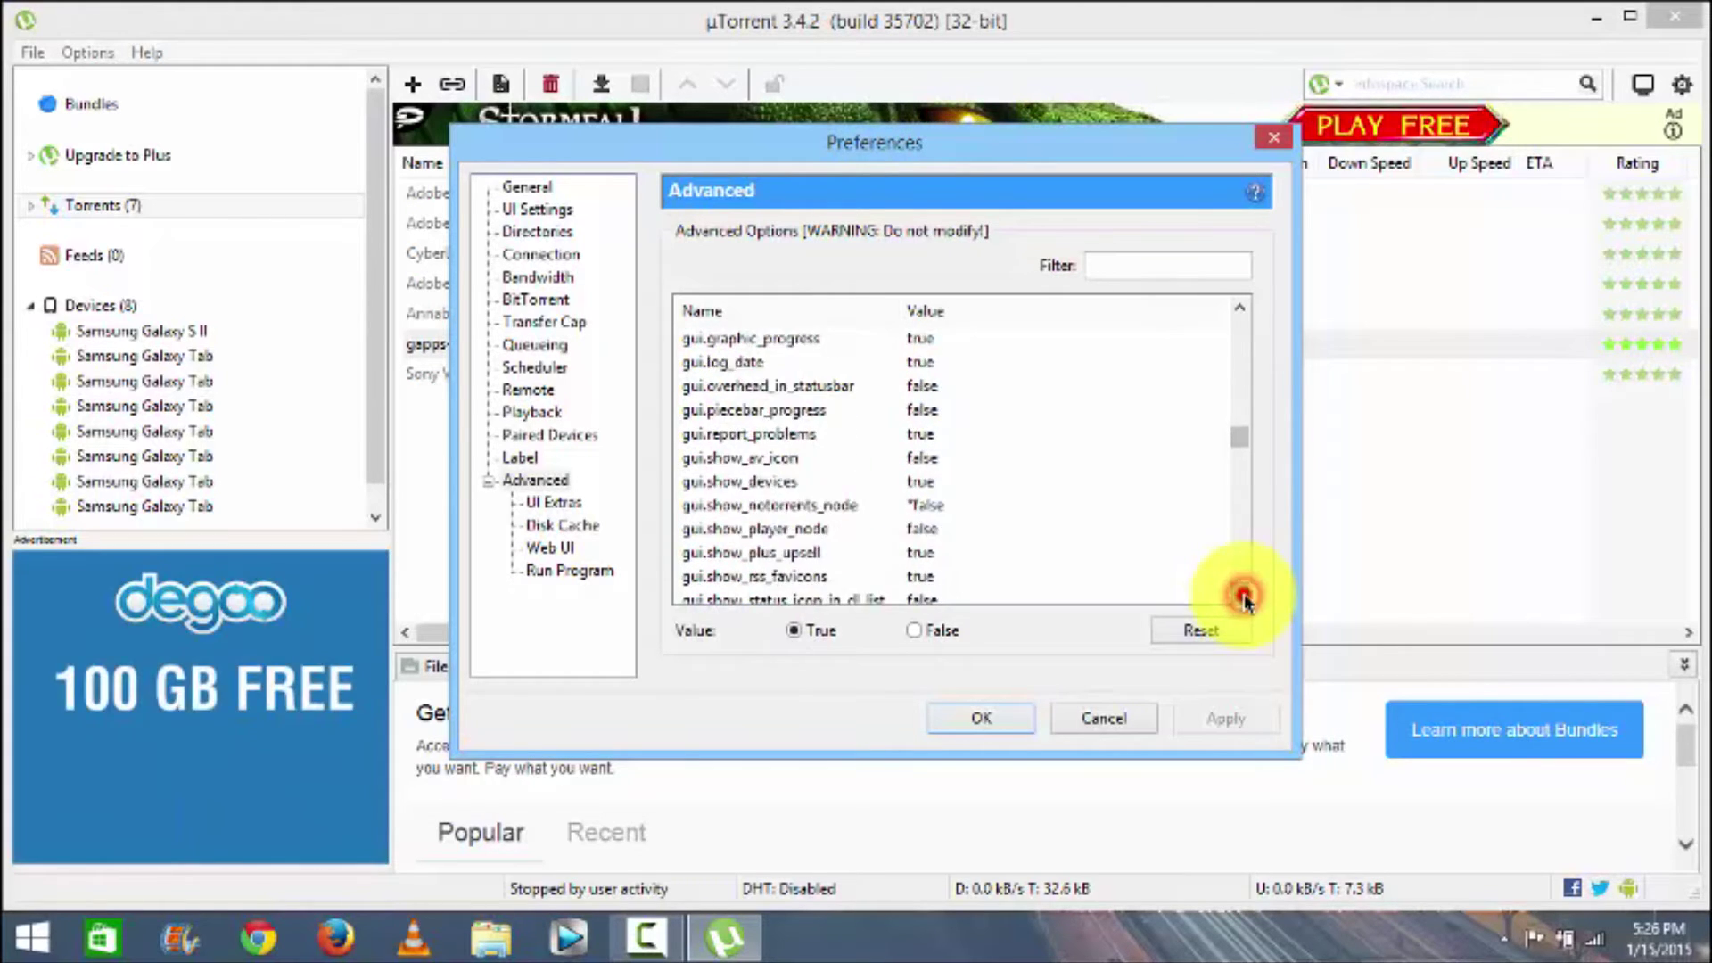
{"action": "left_click", "coordinate": [857, 510]}
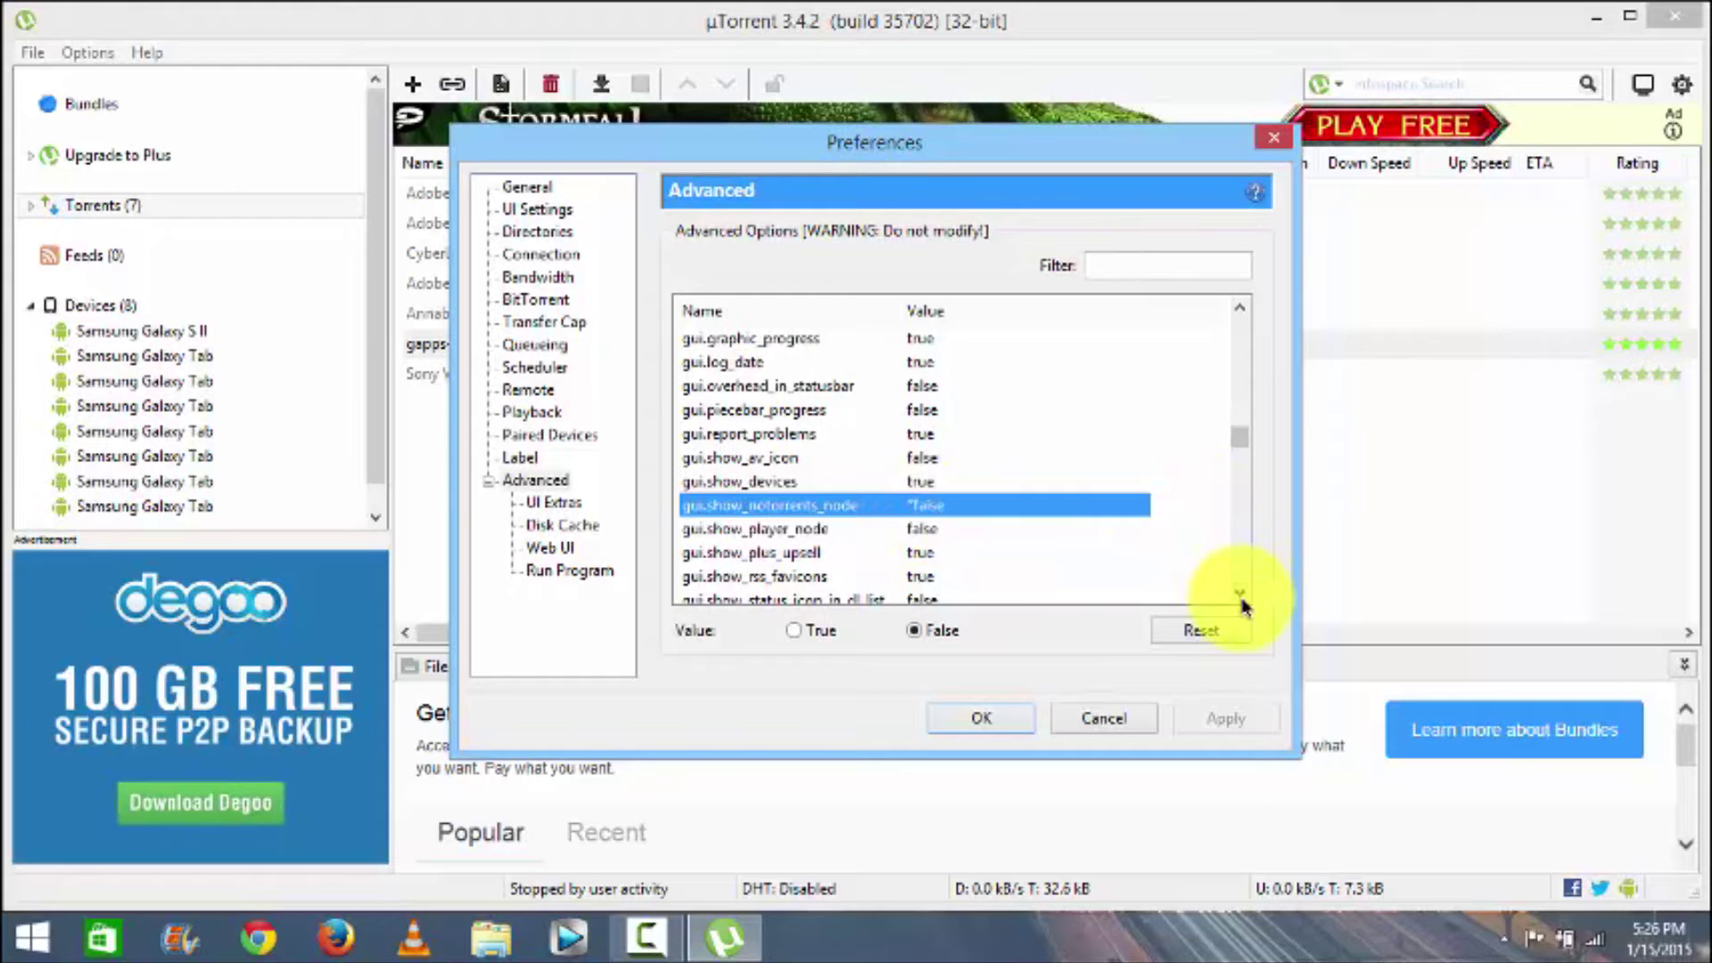
{"action": "scroll", "coordinate": [1242, 600], "scroll_direction": "down", "scroll_amount": 3}
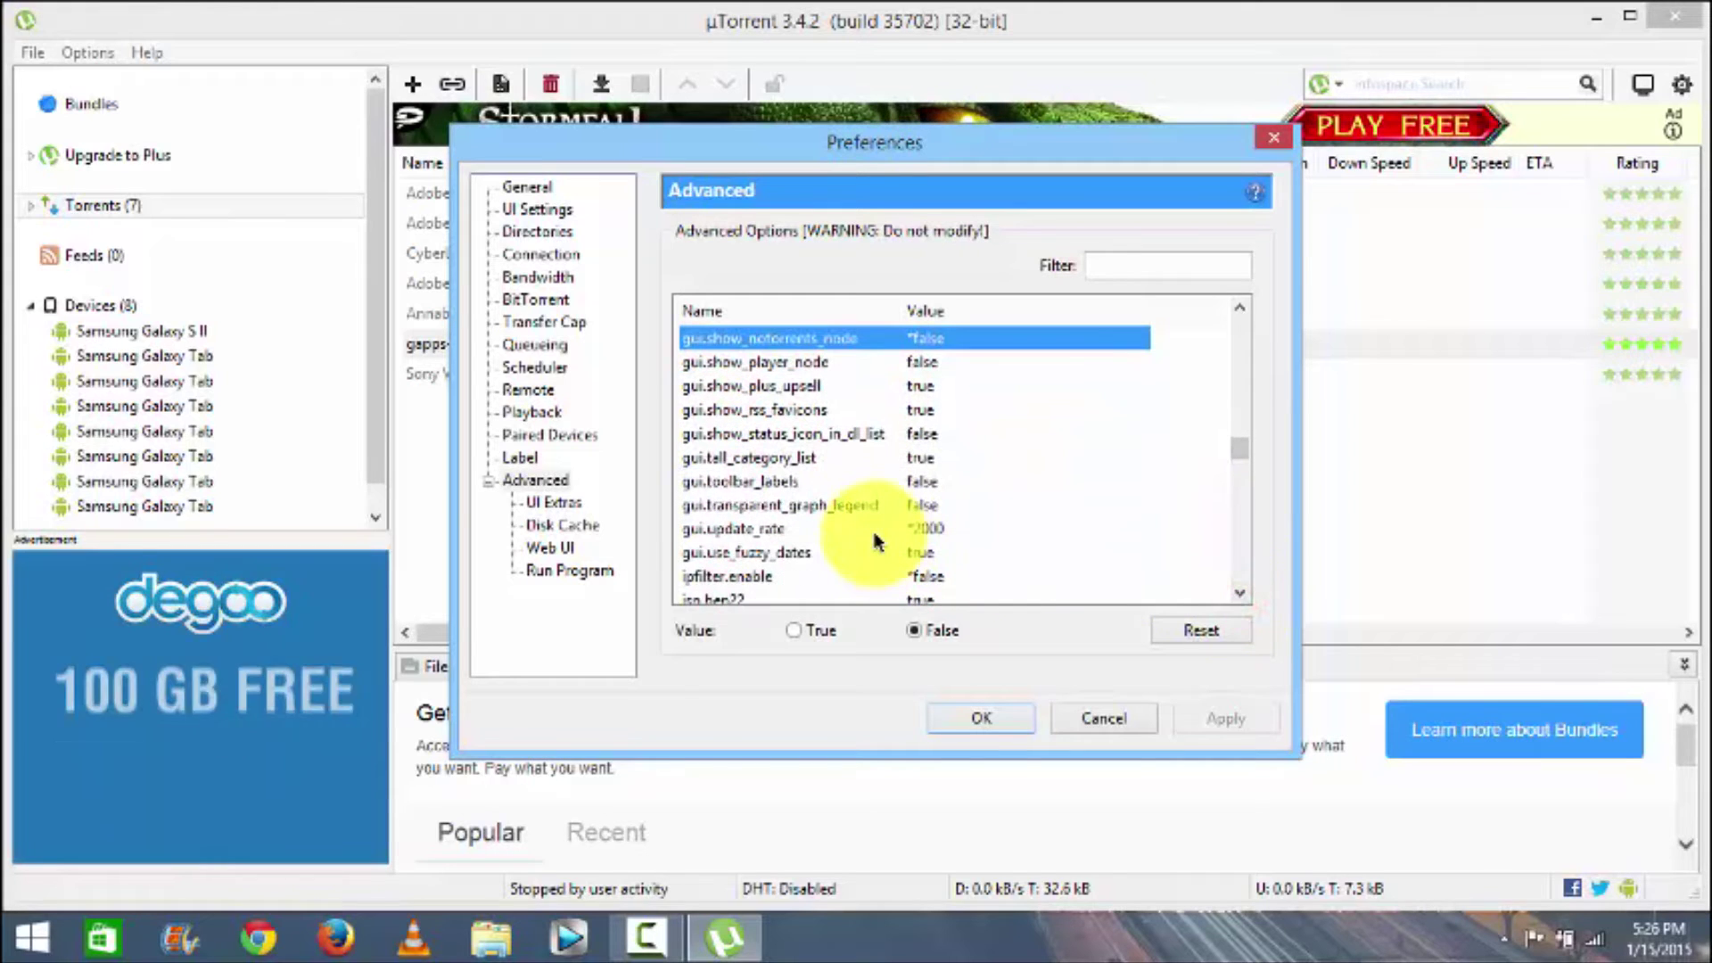
{"action": "left_click", "coordinate": [874, 533]}
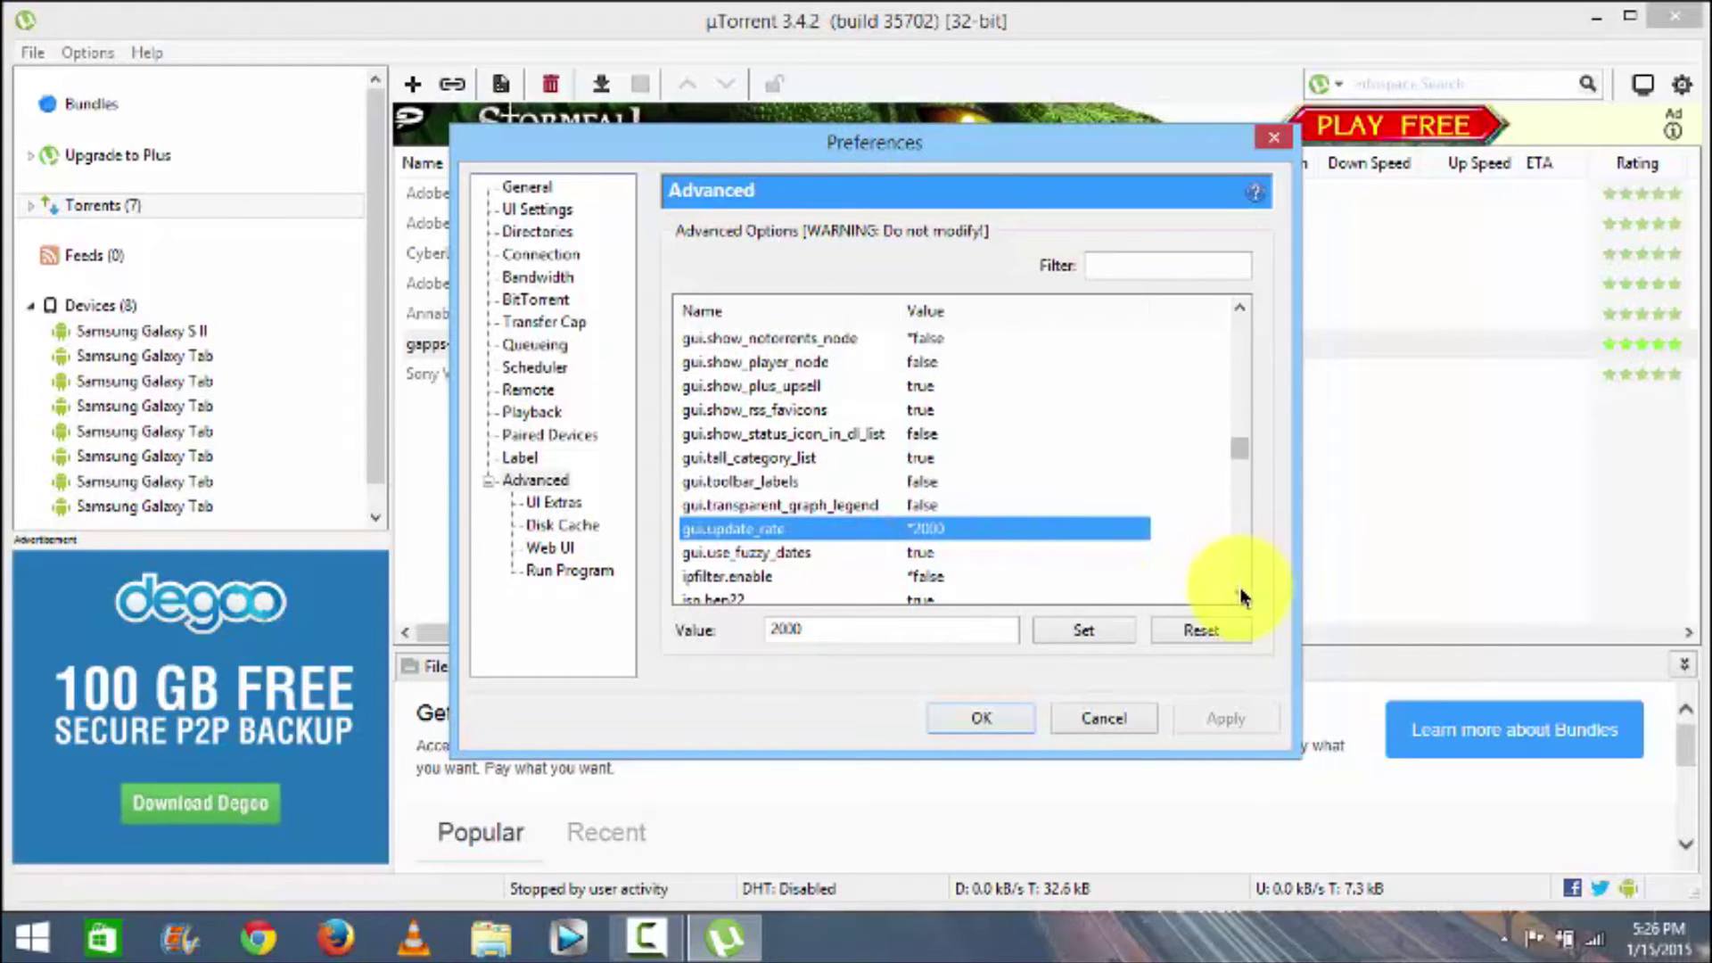
{"action": "scroll", "coordinate": [1242, 596], "scroll_direction": "down", "scroll_amount": 5}
{"action": "left_click", "coordinate": [951, 462]}
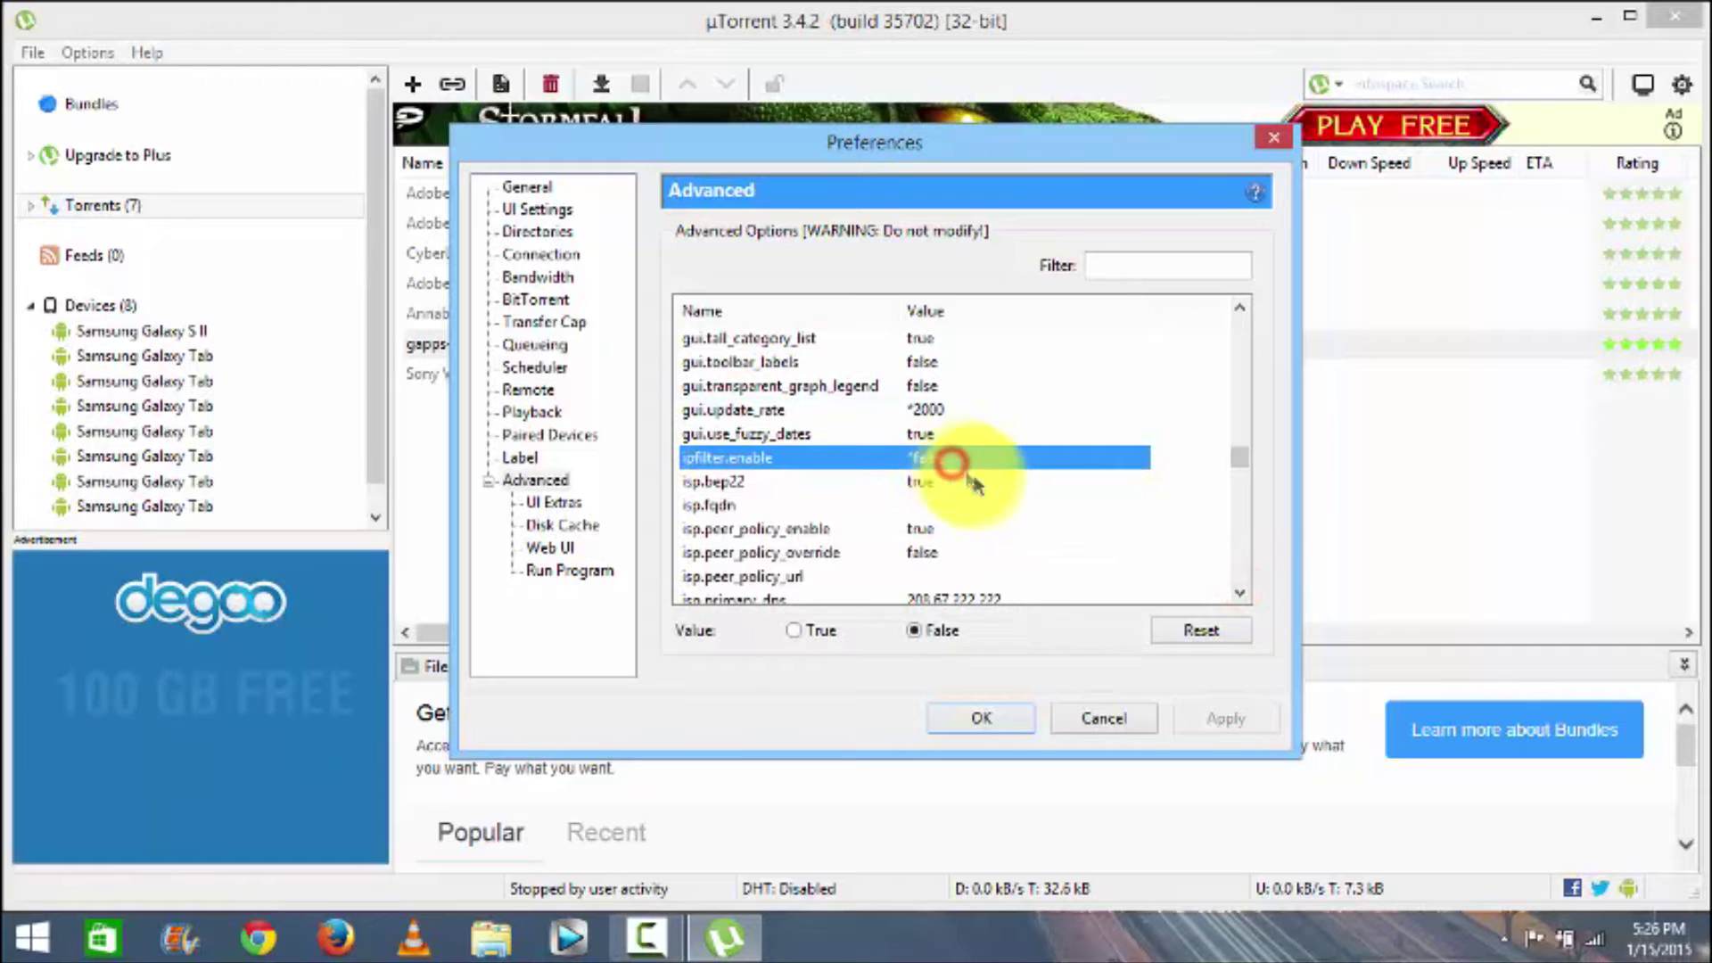
{"action": "scroll", "coordinate": [1235, 597], "scroll_direction": "down", "scroll_amount": 5}
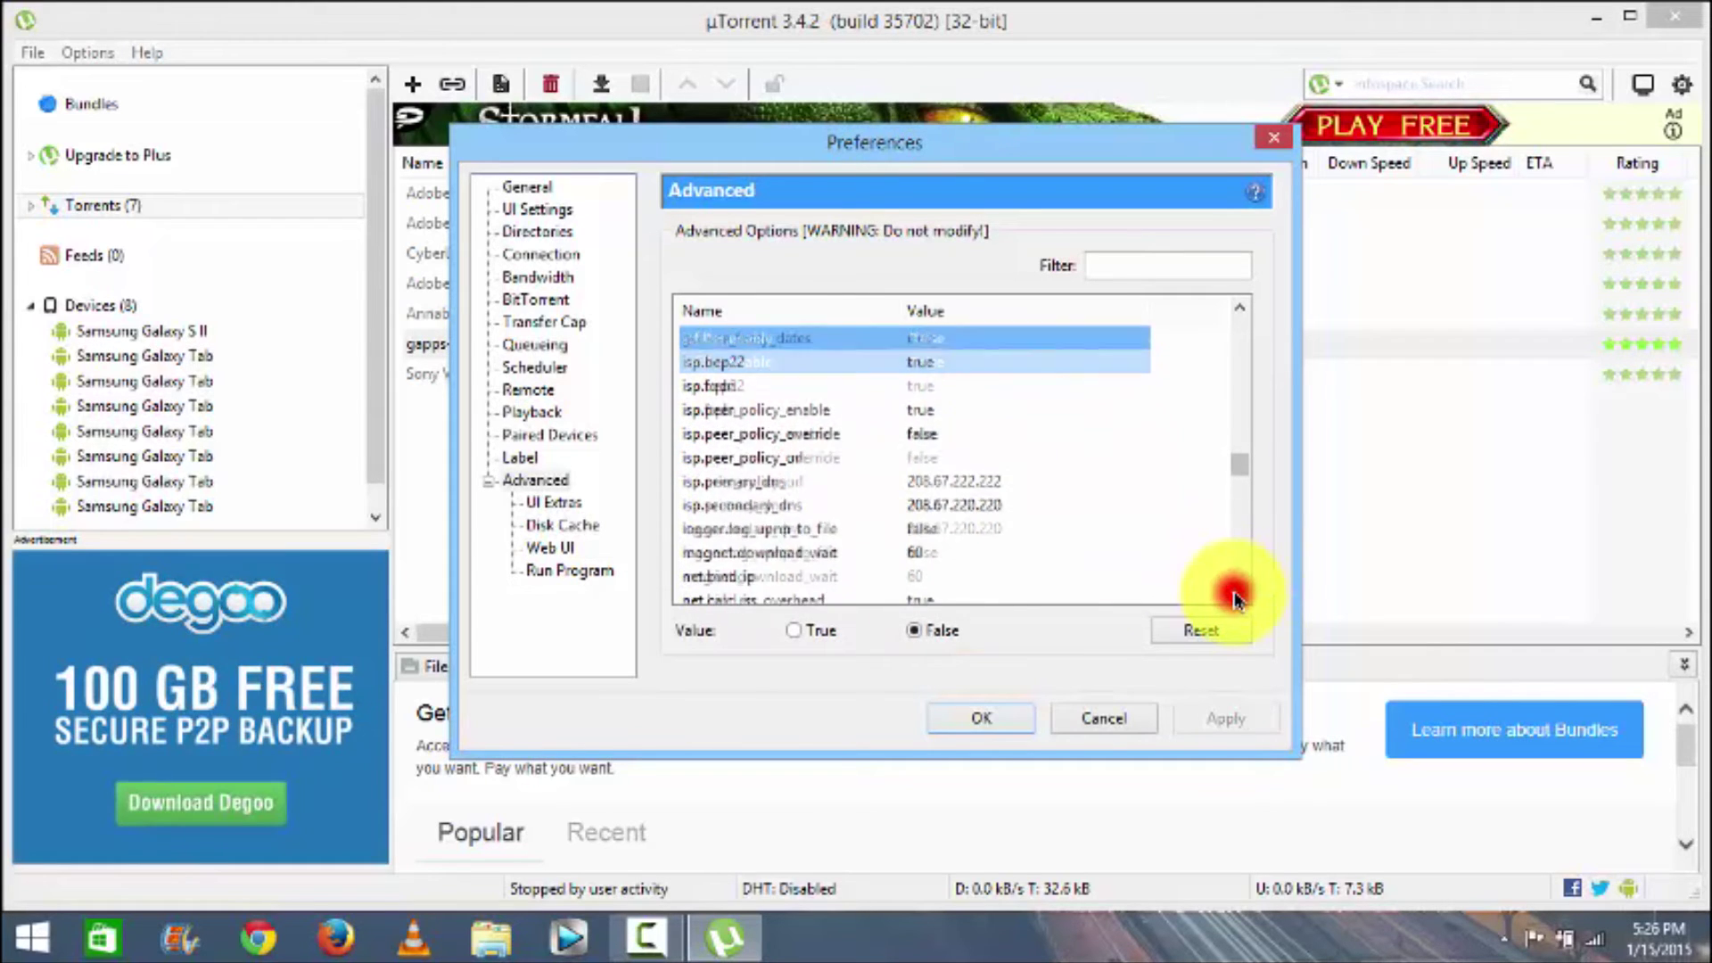
{"action": "scroll", "coordinate": [1235, 597], "scroll_direction": "down", "scroll_amount": 4}
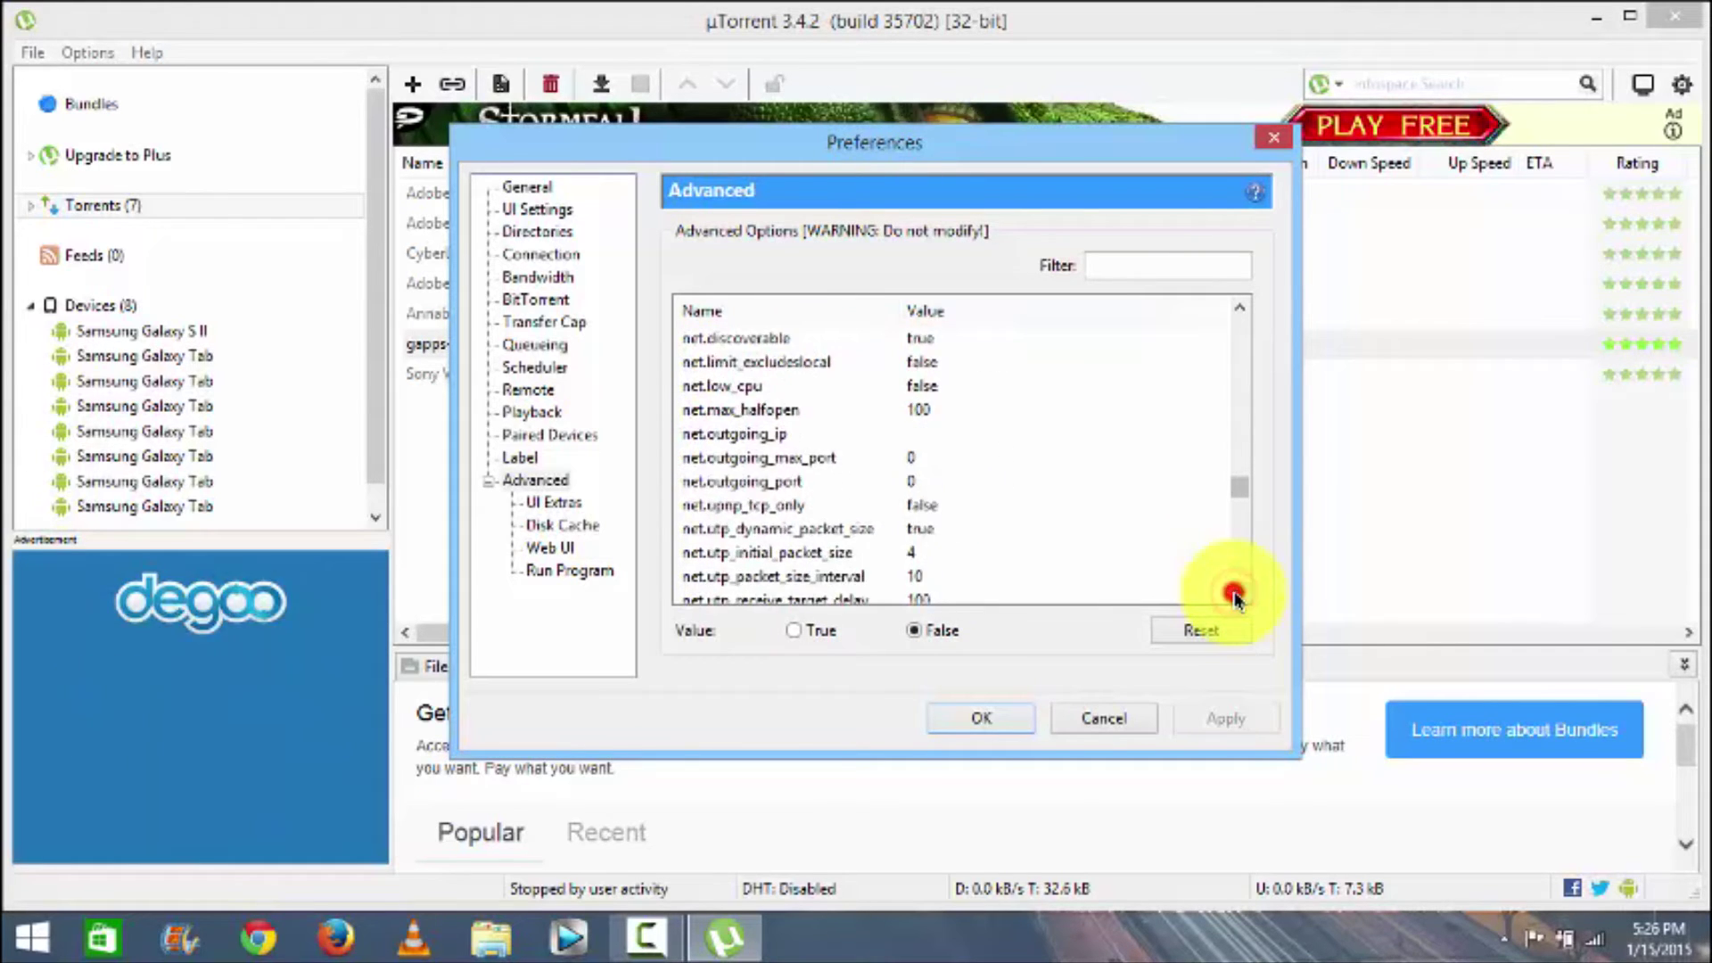
{"action": "scroll", "coordinate": [1235, 598], "scroll_direction": "down", "scroll_amount": 3}
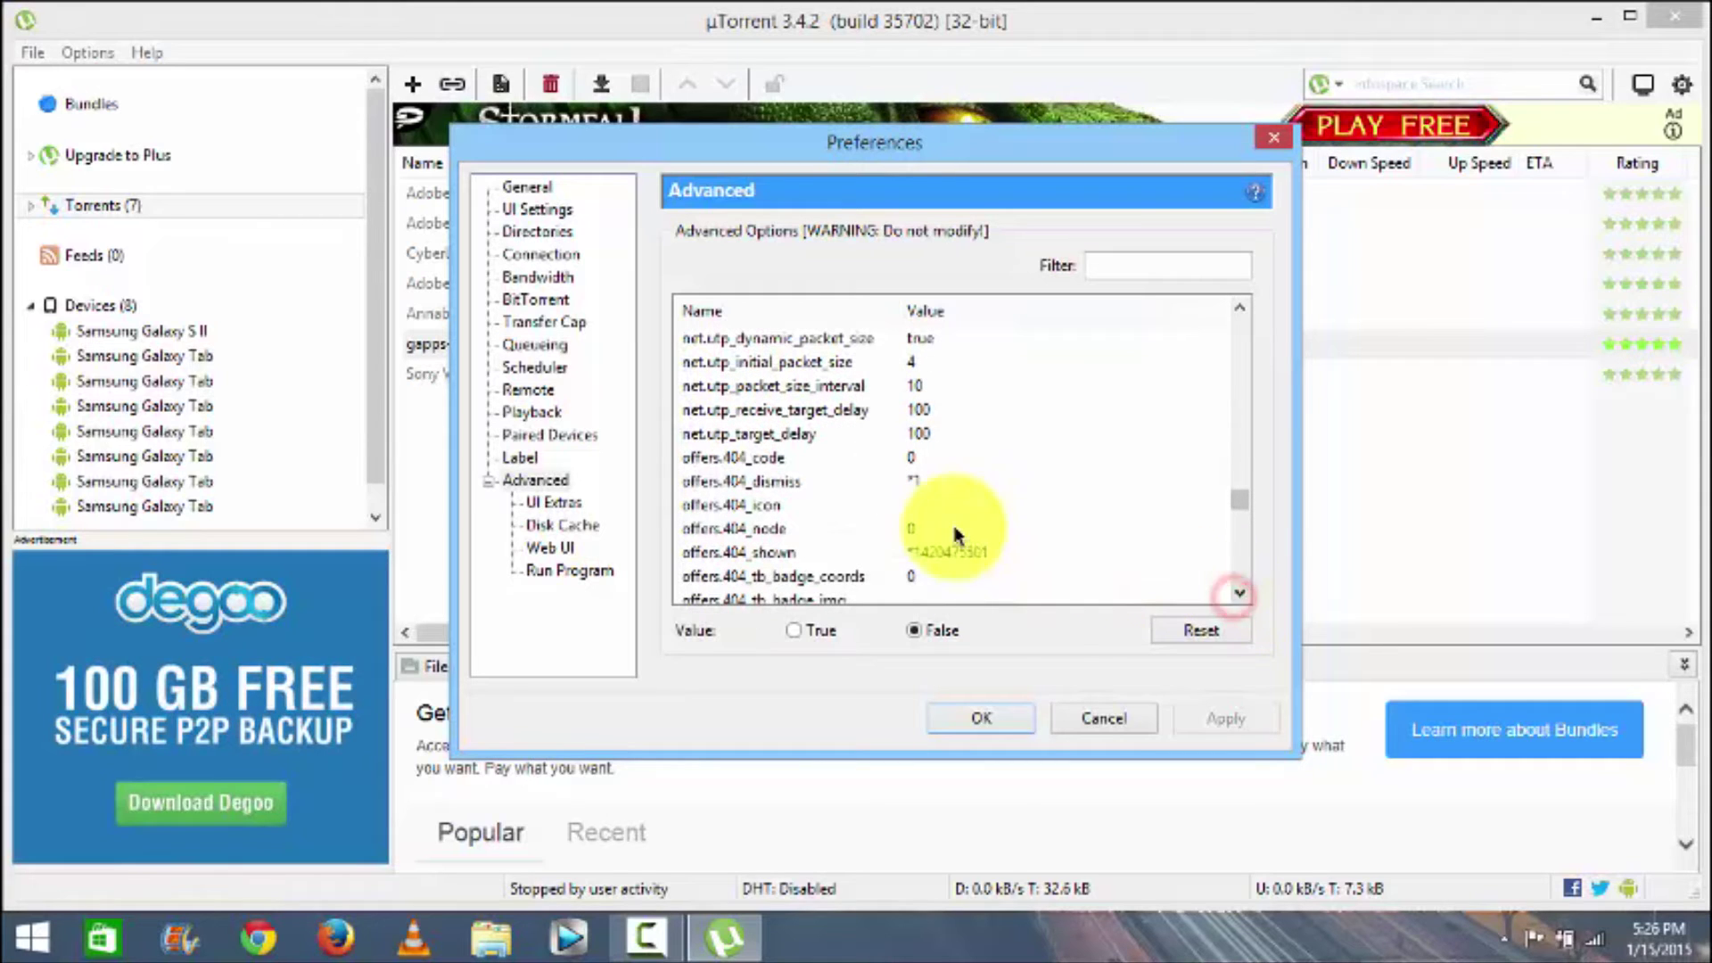
{"action": "left_click", "coordinate": [905, 458]}
{"action": "left_click", "coordinate": [899, 478]}
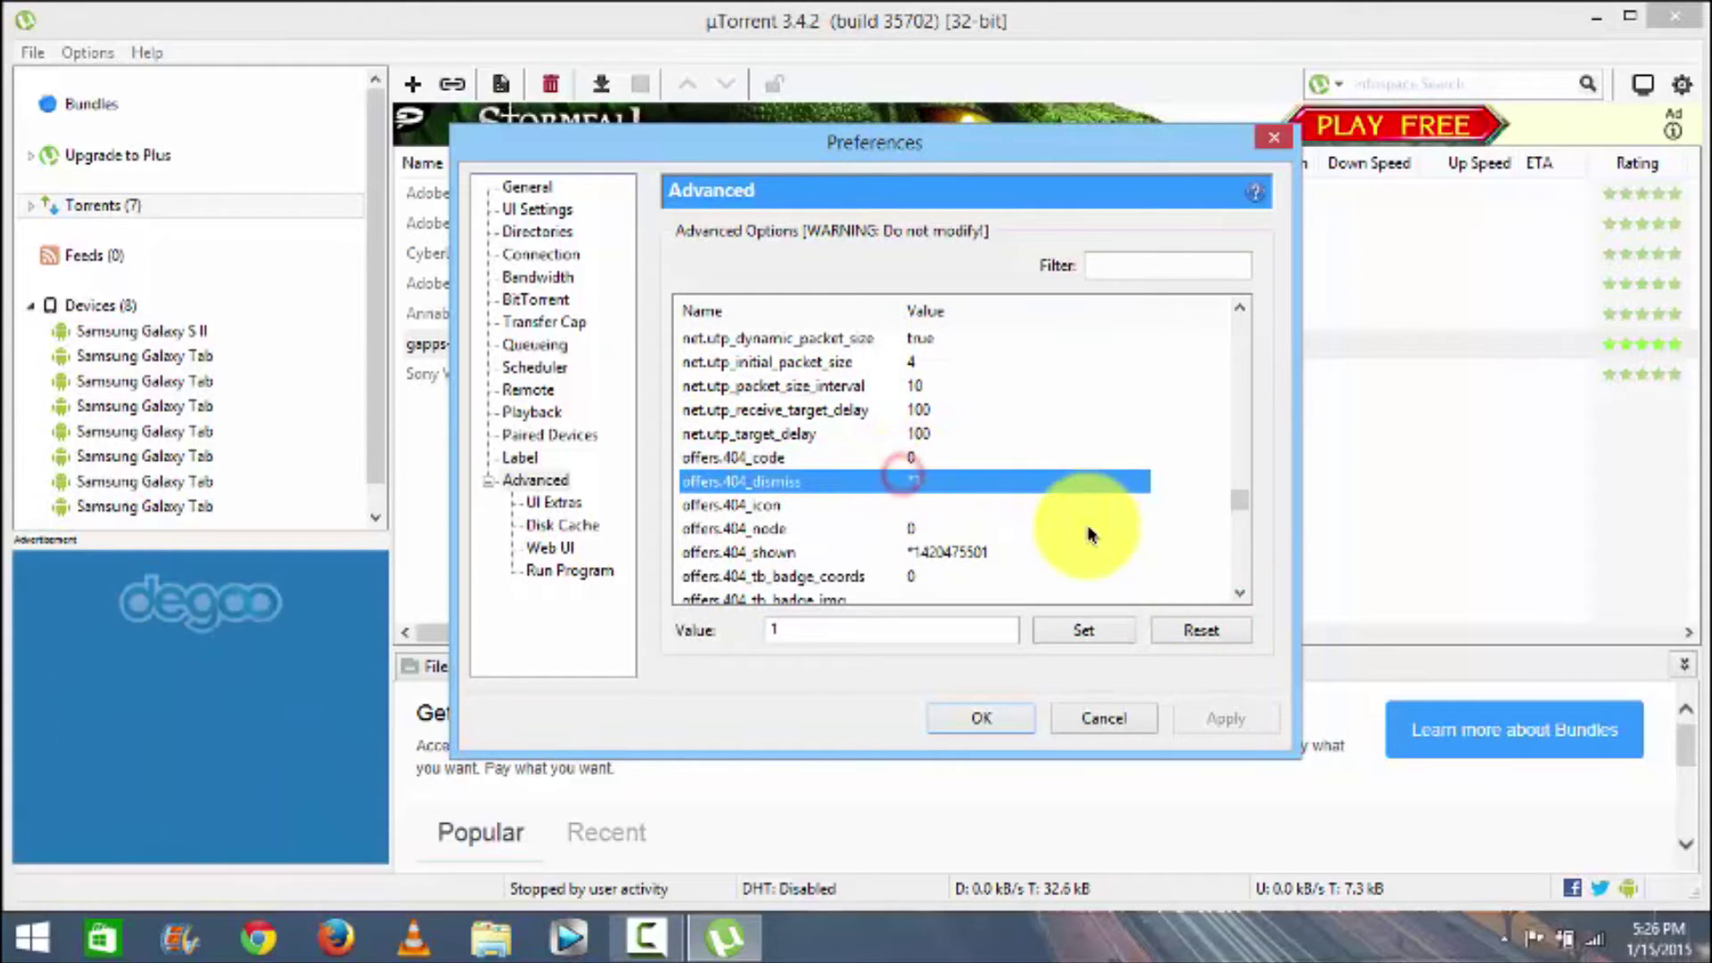
{"action": "left_click", "coordinate": [1239, 593]}
{"action": "left_click", "coordinate": [1239, 593]}
{"action": "left_click", "coordinate": [981, 509]}
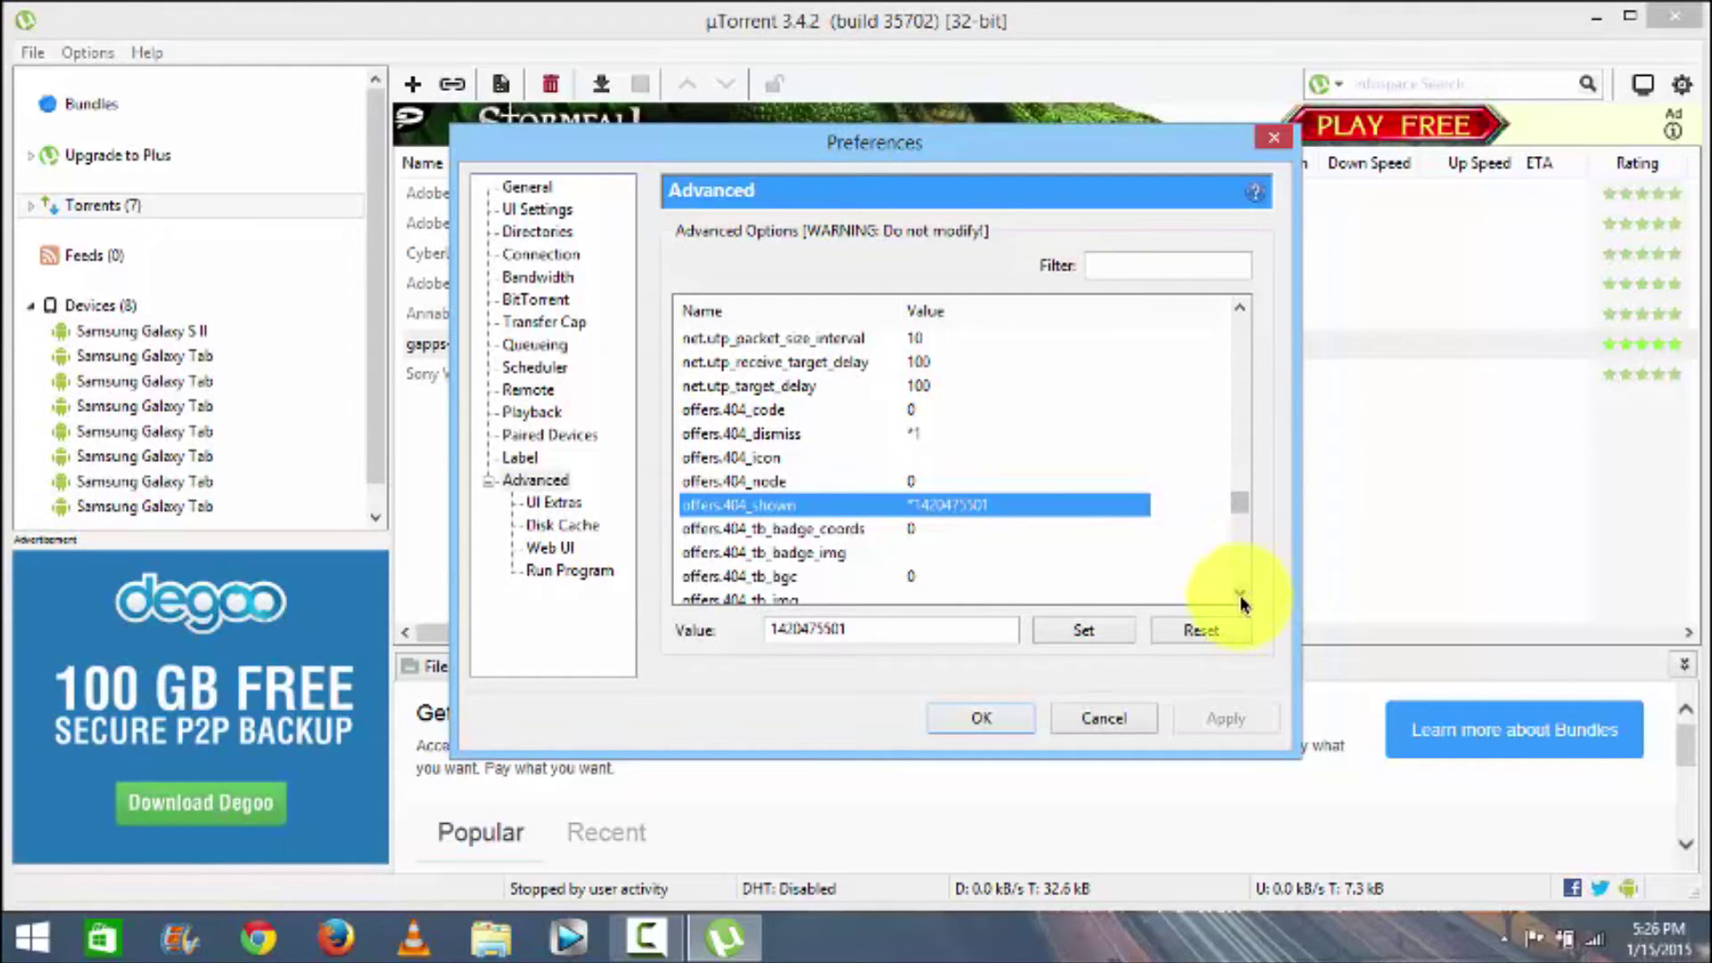
{"action": "left_click_drag", "start_coordinate": [1241, 599], "coordinate": [1241, 599]}
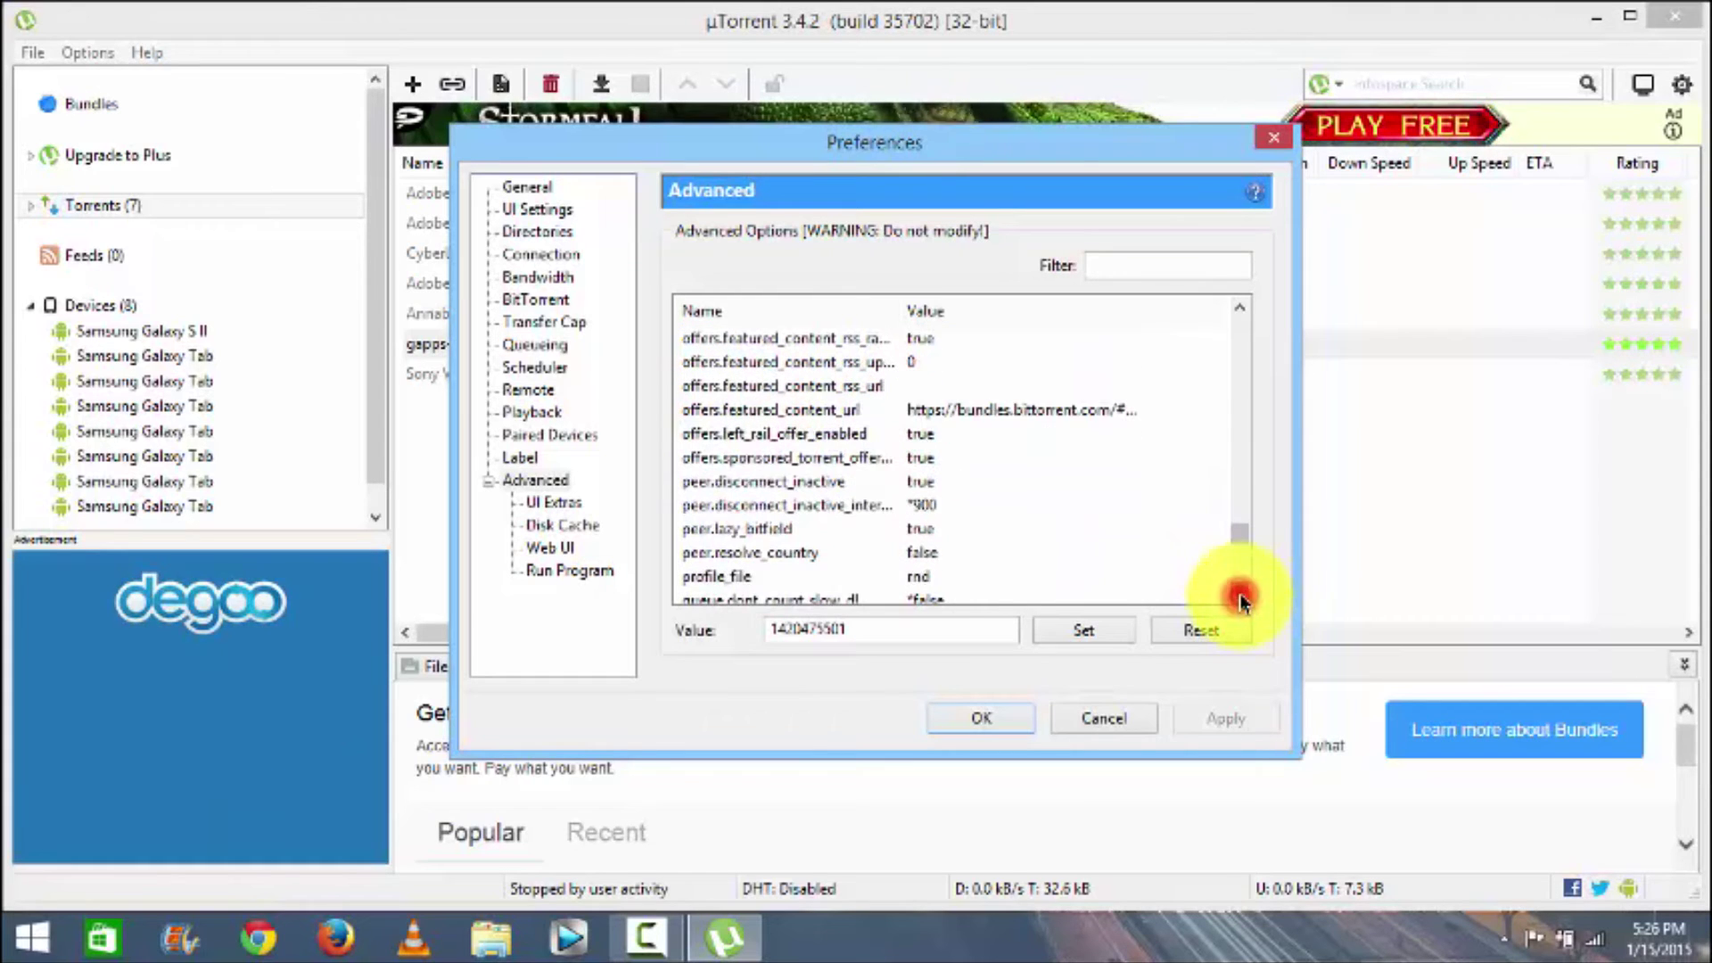
{"action": "left_click", "coordinate": [934, 510]}
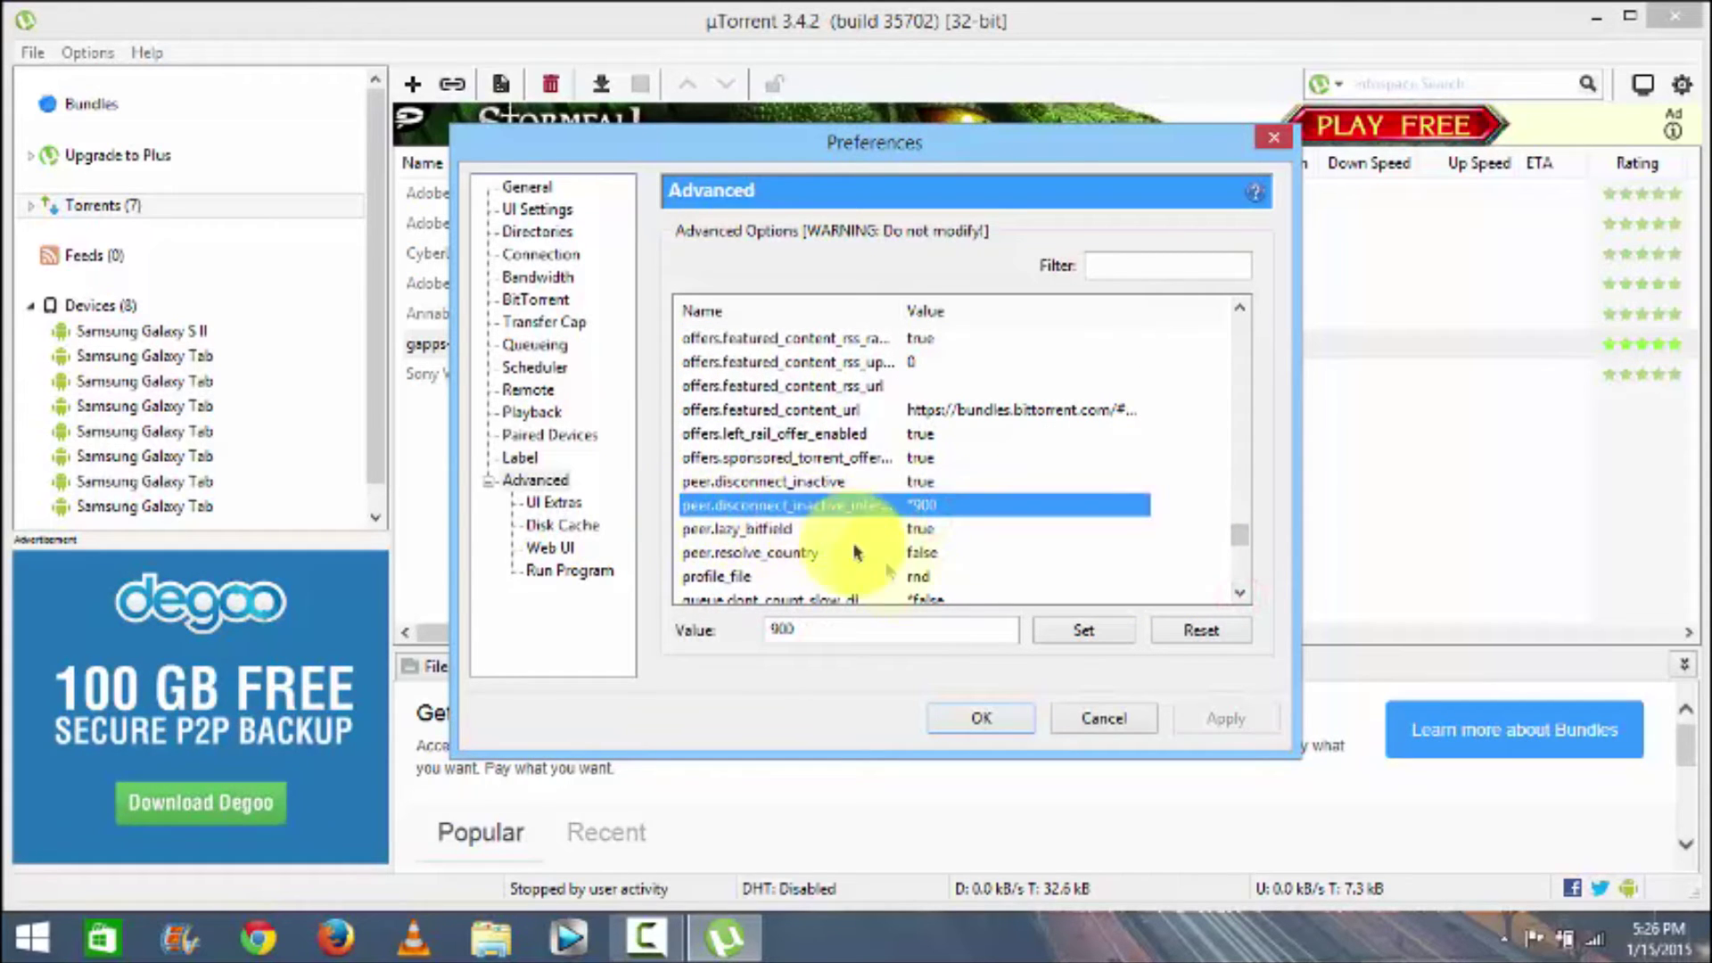
{"action": "left_click_drag", "start_coordinate": [1241, 599], "coordinate": [1241, 599]}
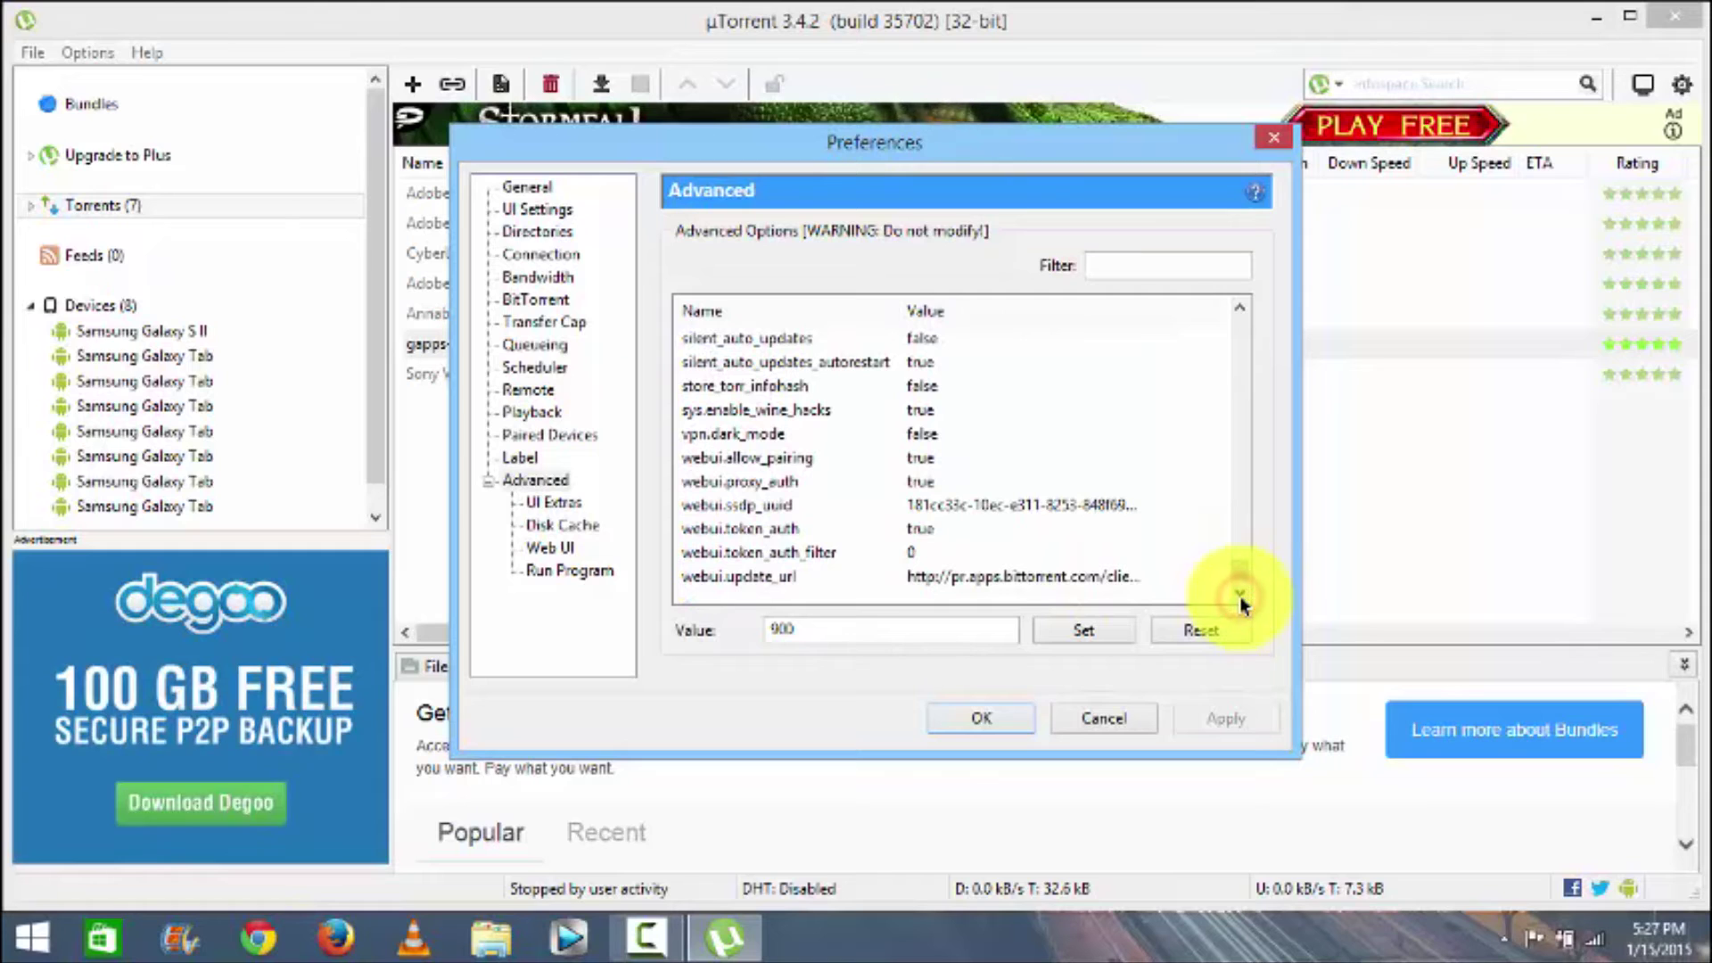
Review UI Extras, Disk Cache, Web UI and Run Program pages, then apply and close with OK.
{"action": "left_click", "coordinate": [562, 505]}
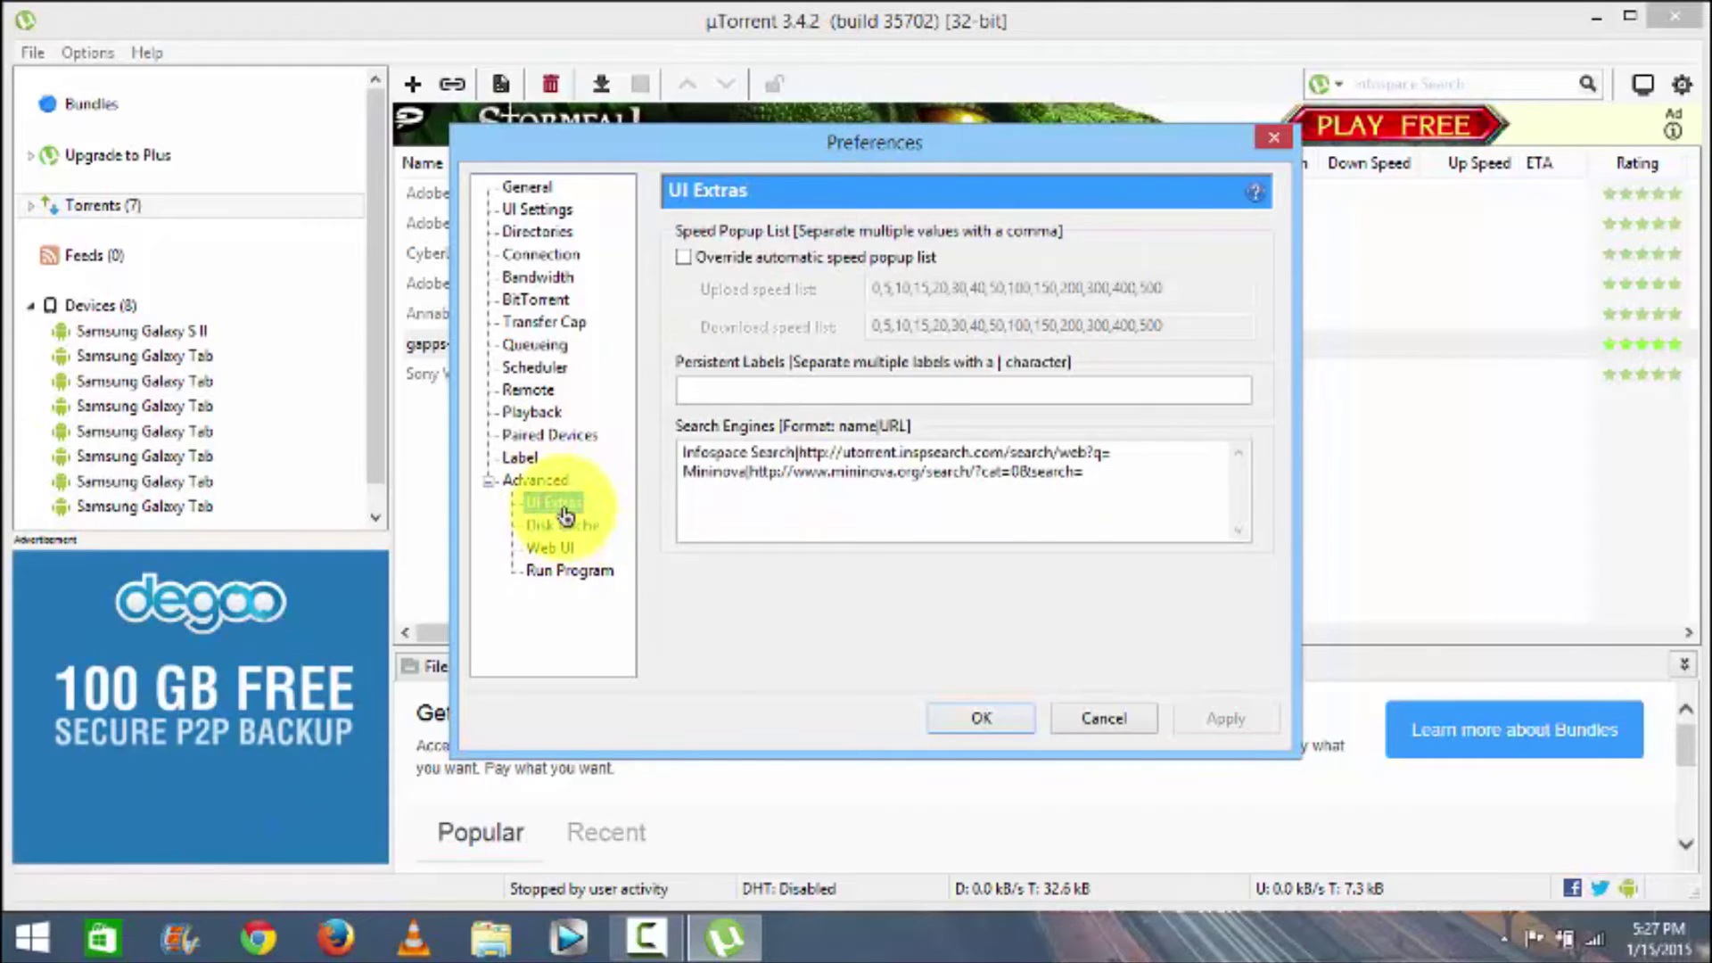
{"action": "left_click", "coordinate": [562, 526]}
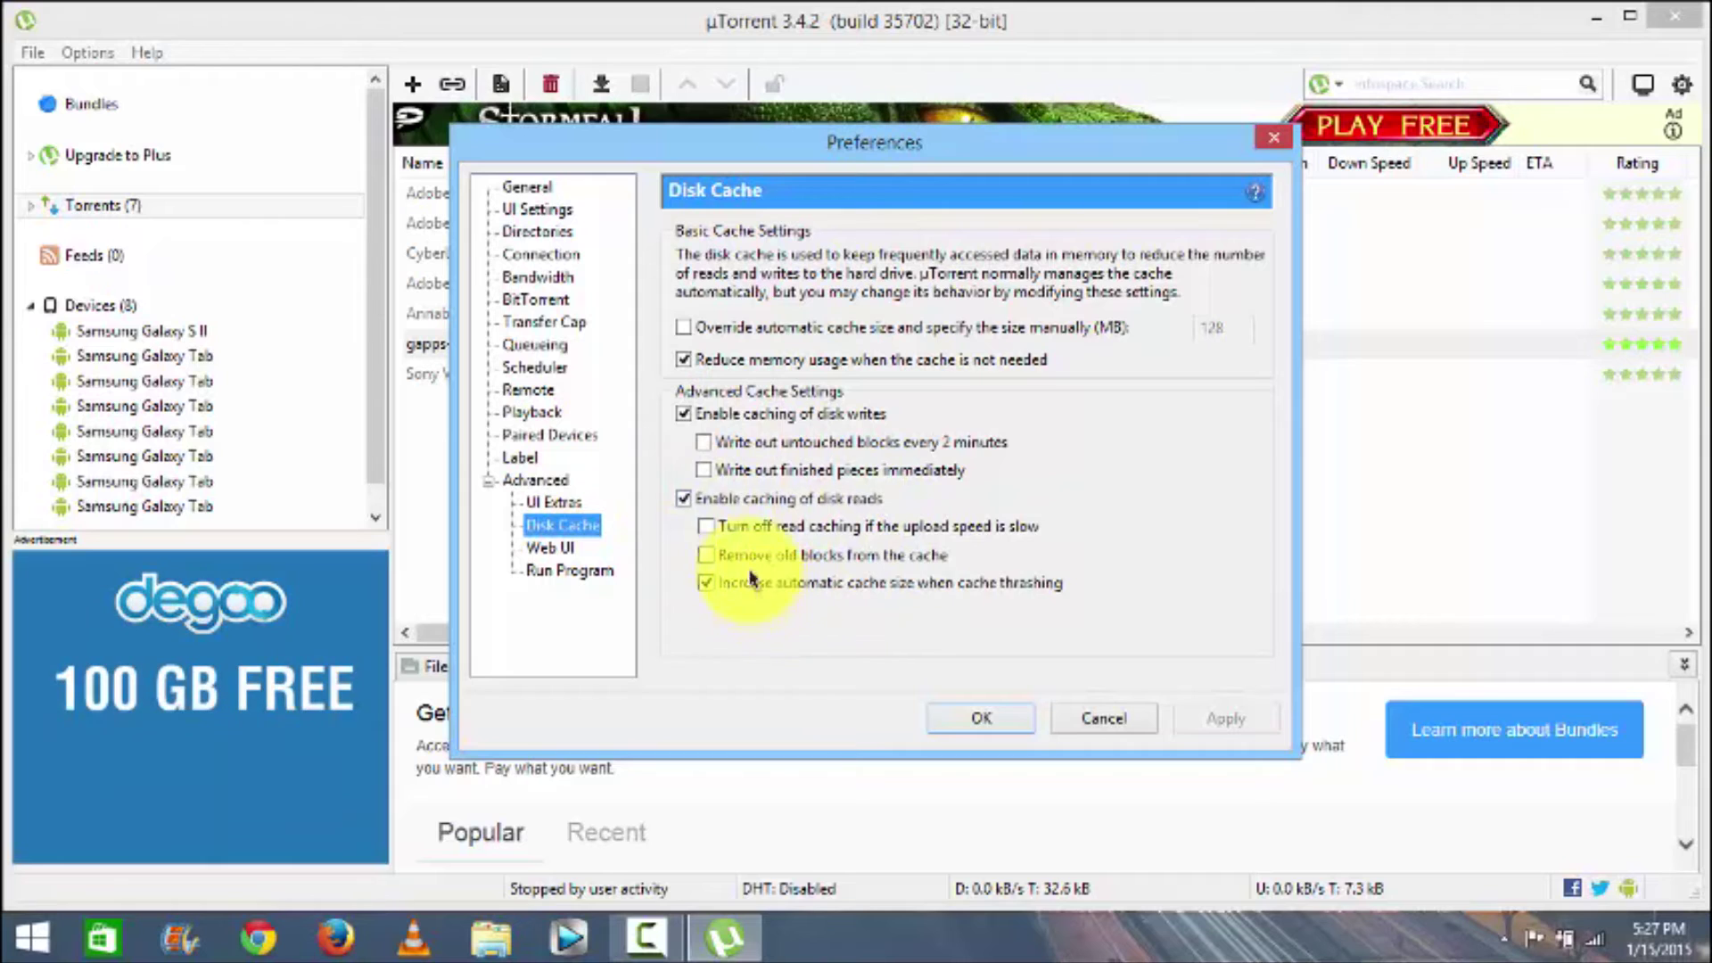
{"action": "left_click", "coordinate": [542, 556]}
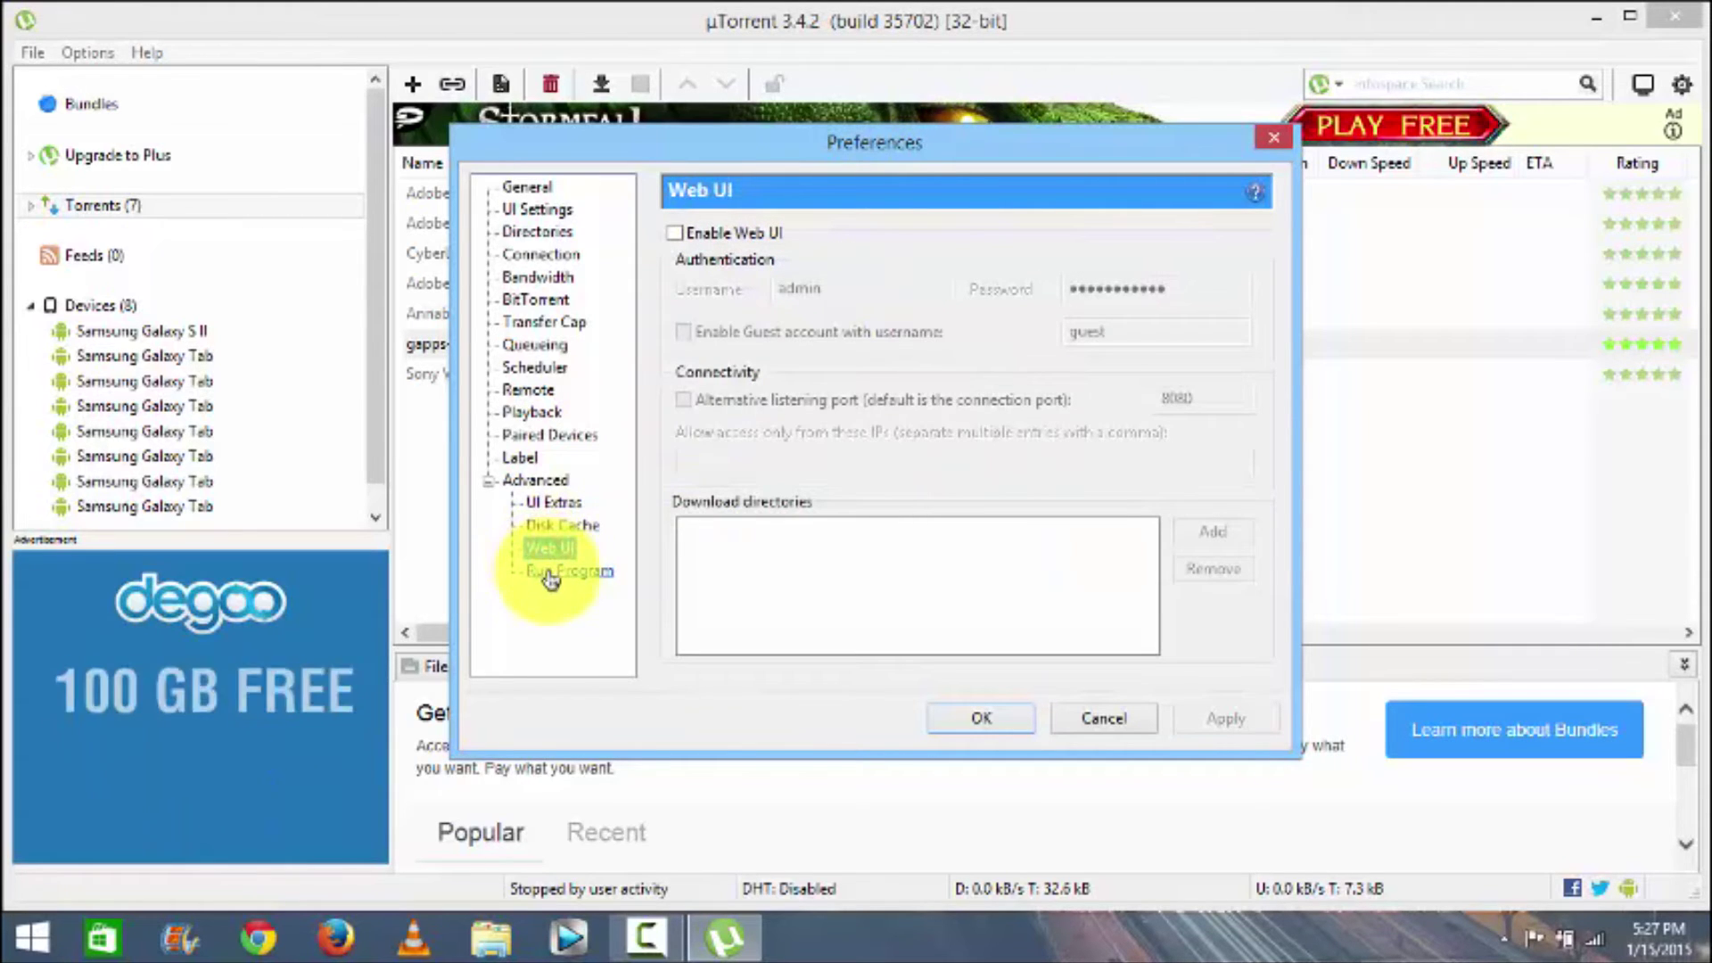
{"action": "left_click", "coordinate": [554, 572]}
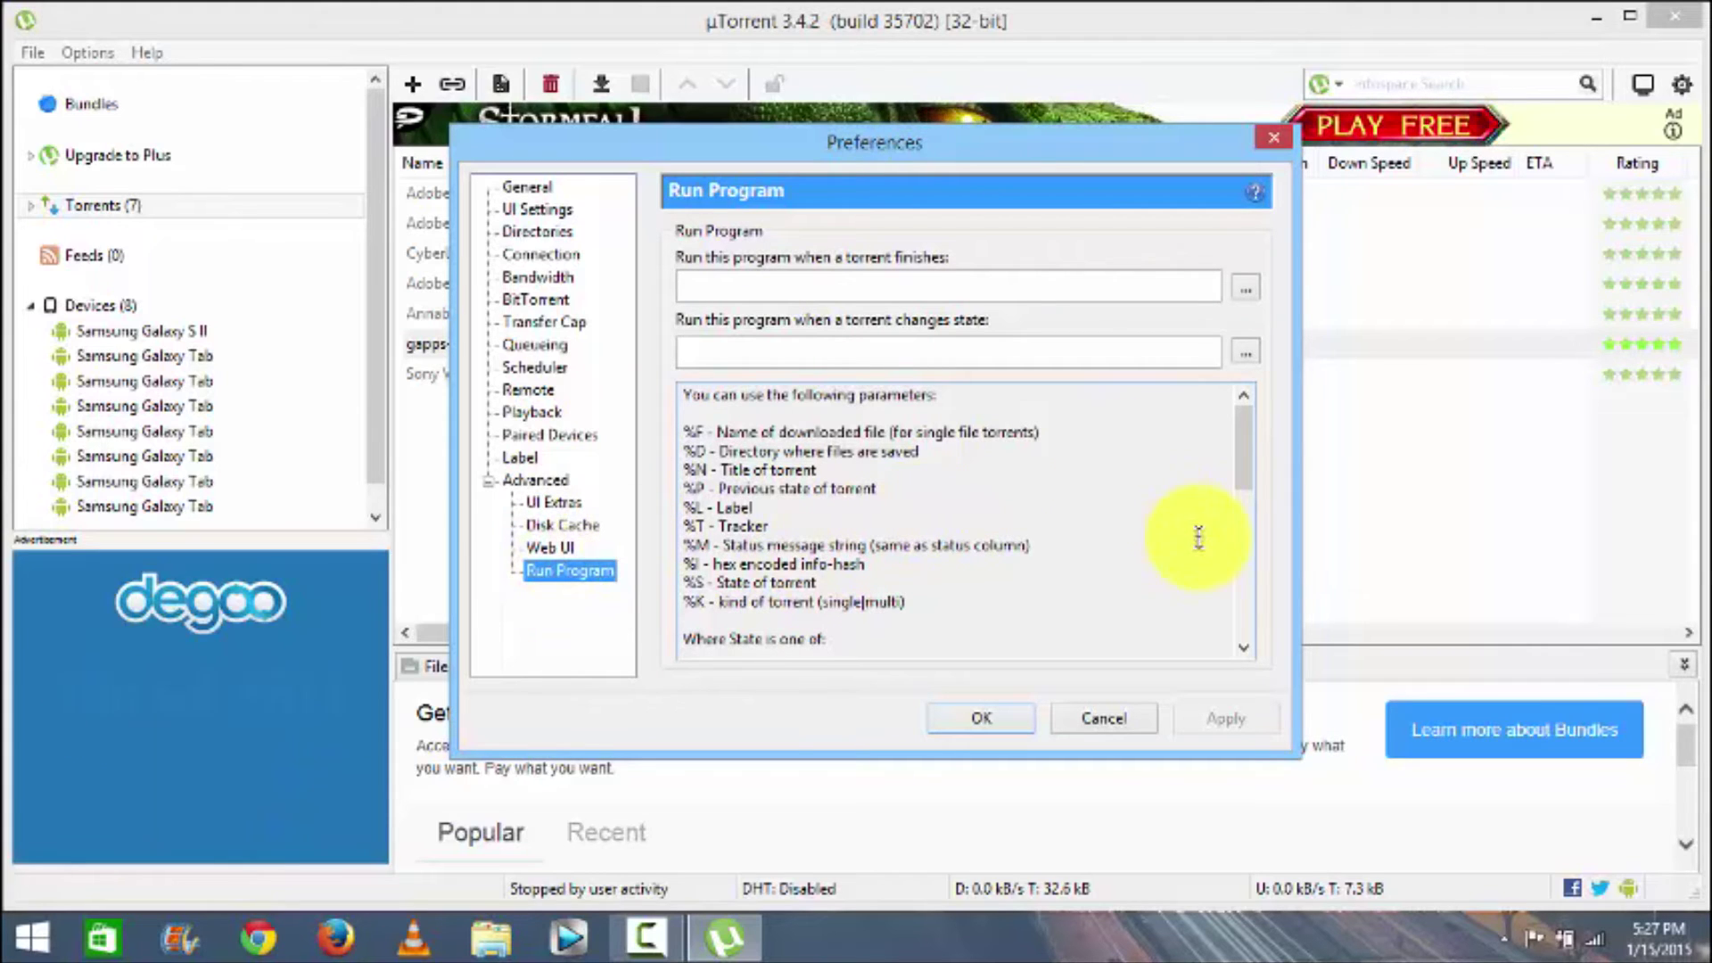
{"action": "left_click", "coordinate": [1209, 715]}
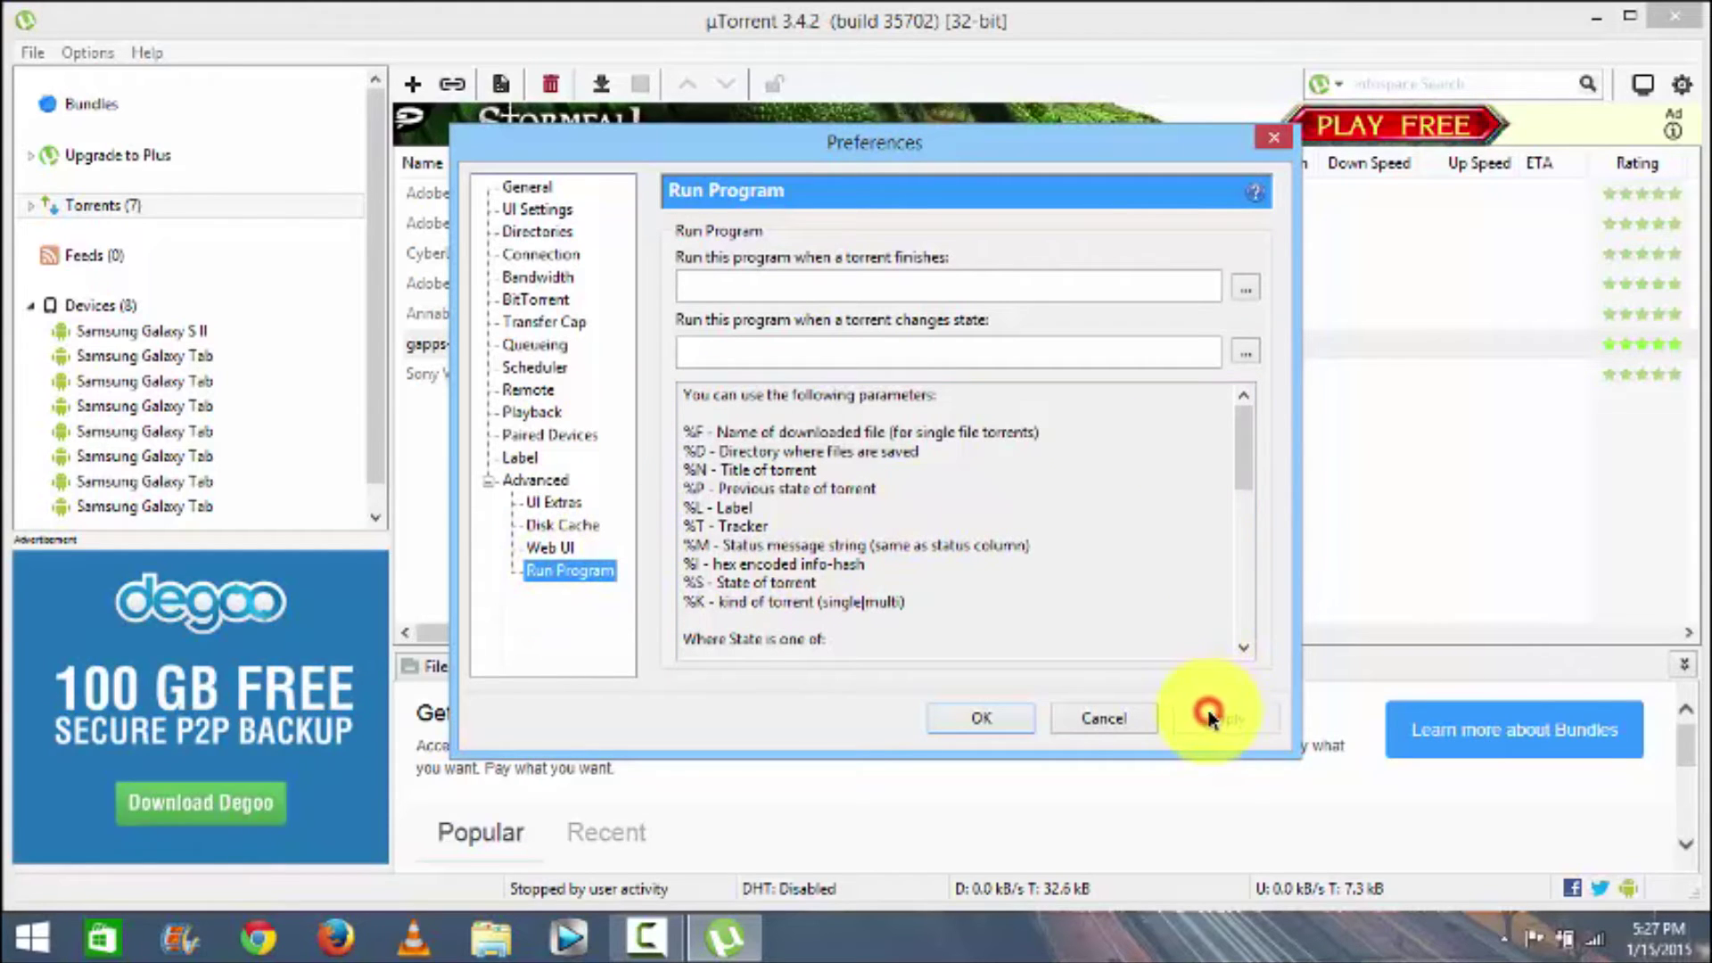
{"action": "left_click", "coordinate": [1002, 717]}
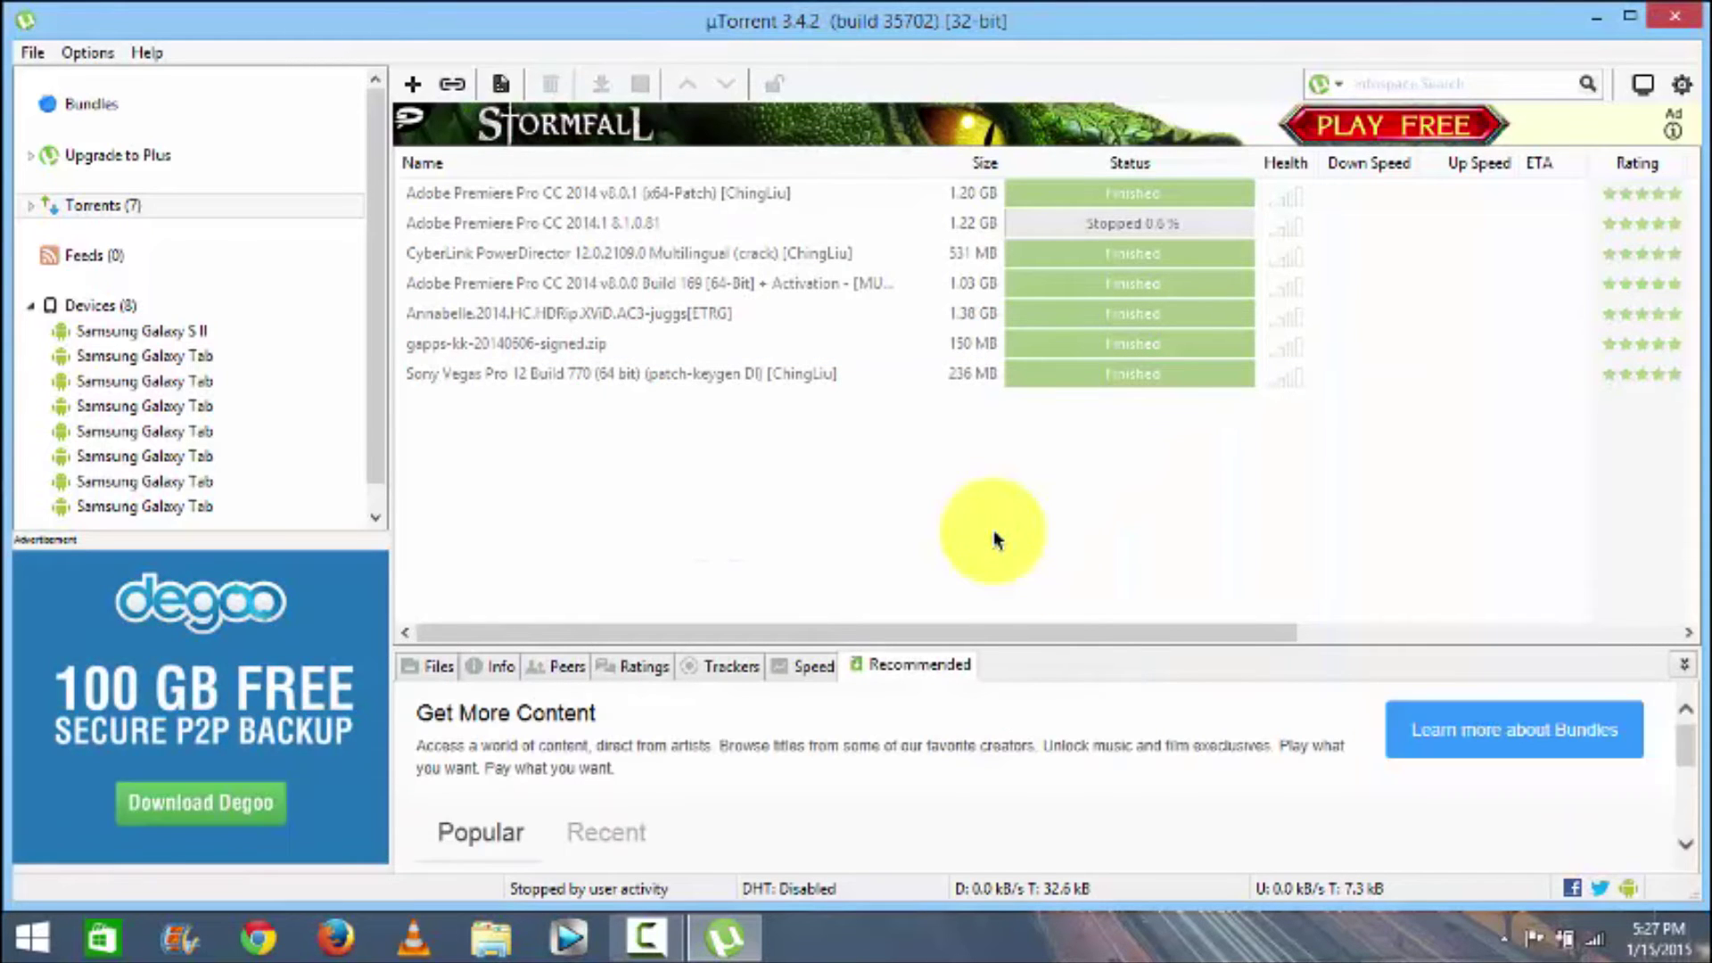
Restart the stalled Adobe Premiere Pro CC 2014.1 torrent from its context menu.
{"action": "left_click", "coordinate": [821, 222]}
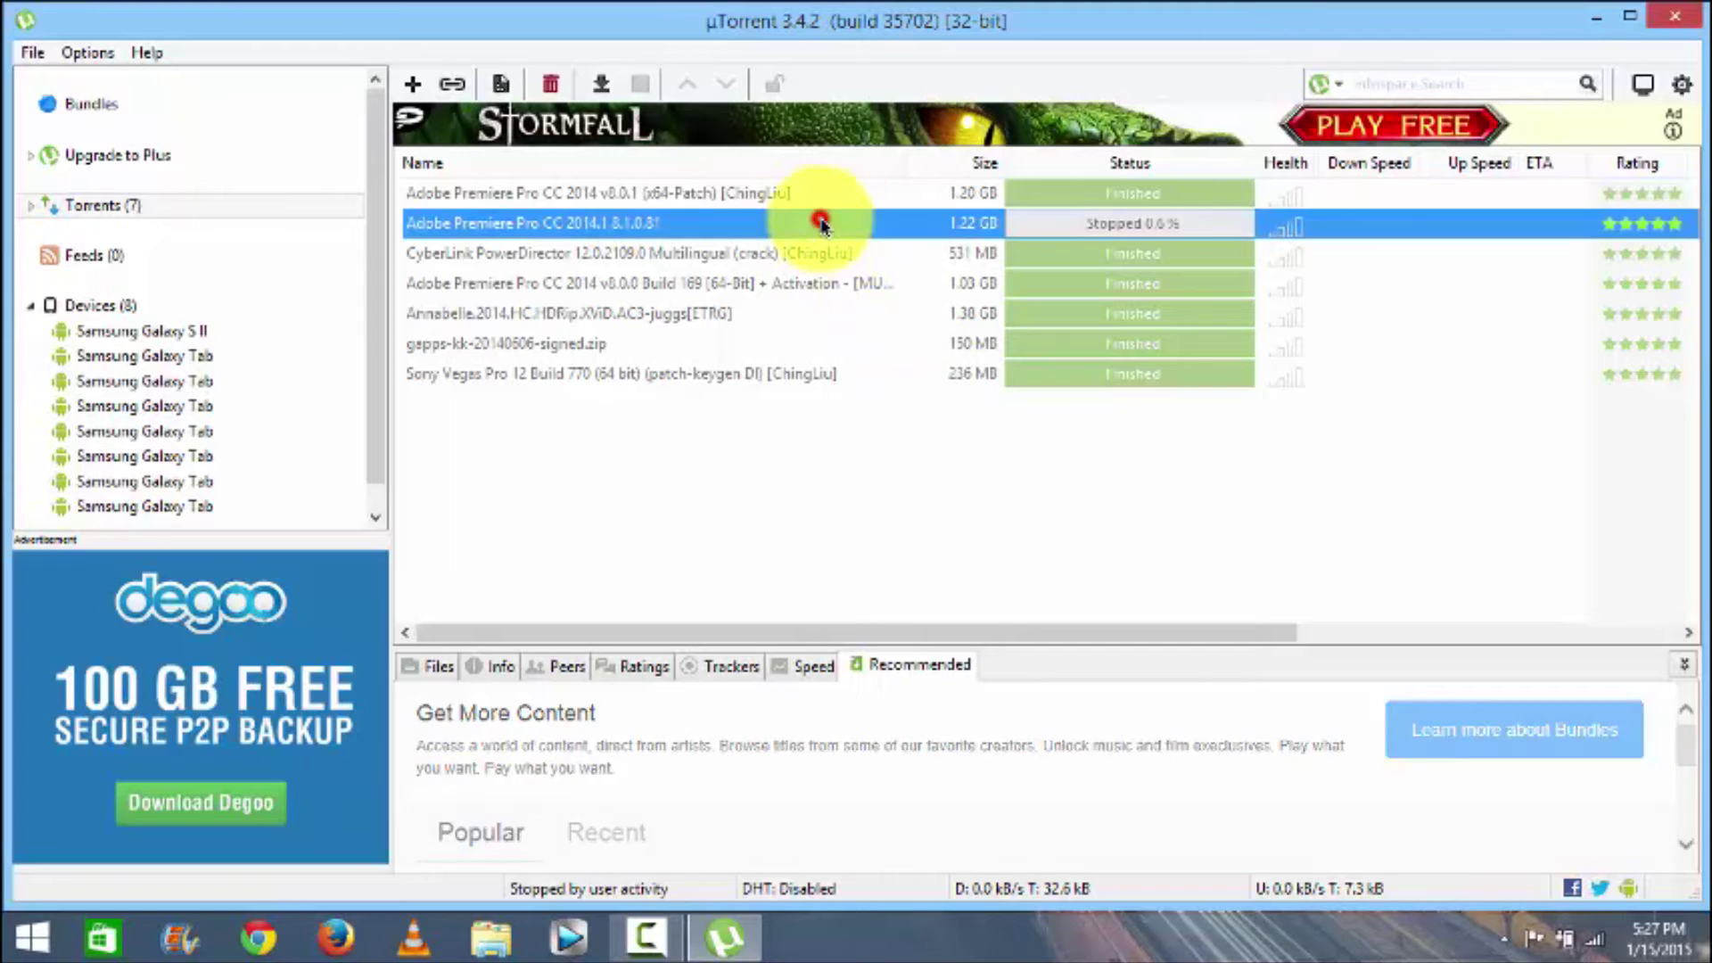
{"action": "right_click", "coordinate": [821, 222]}
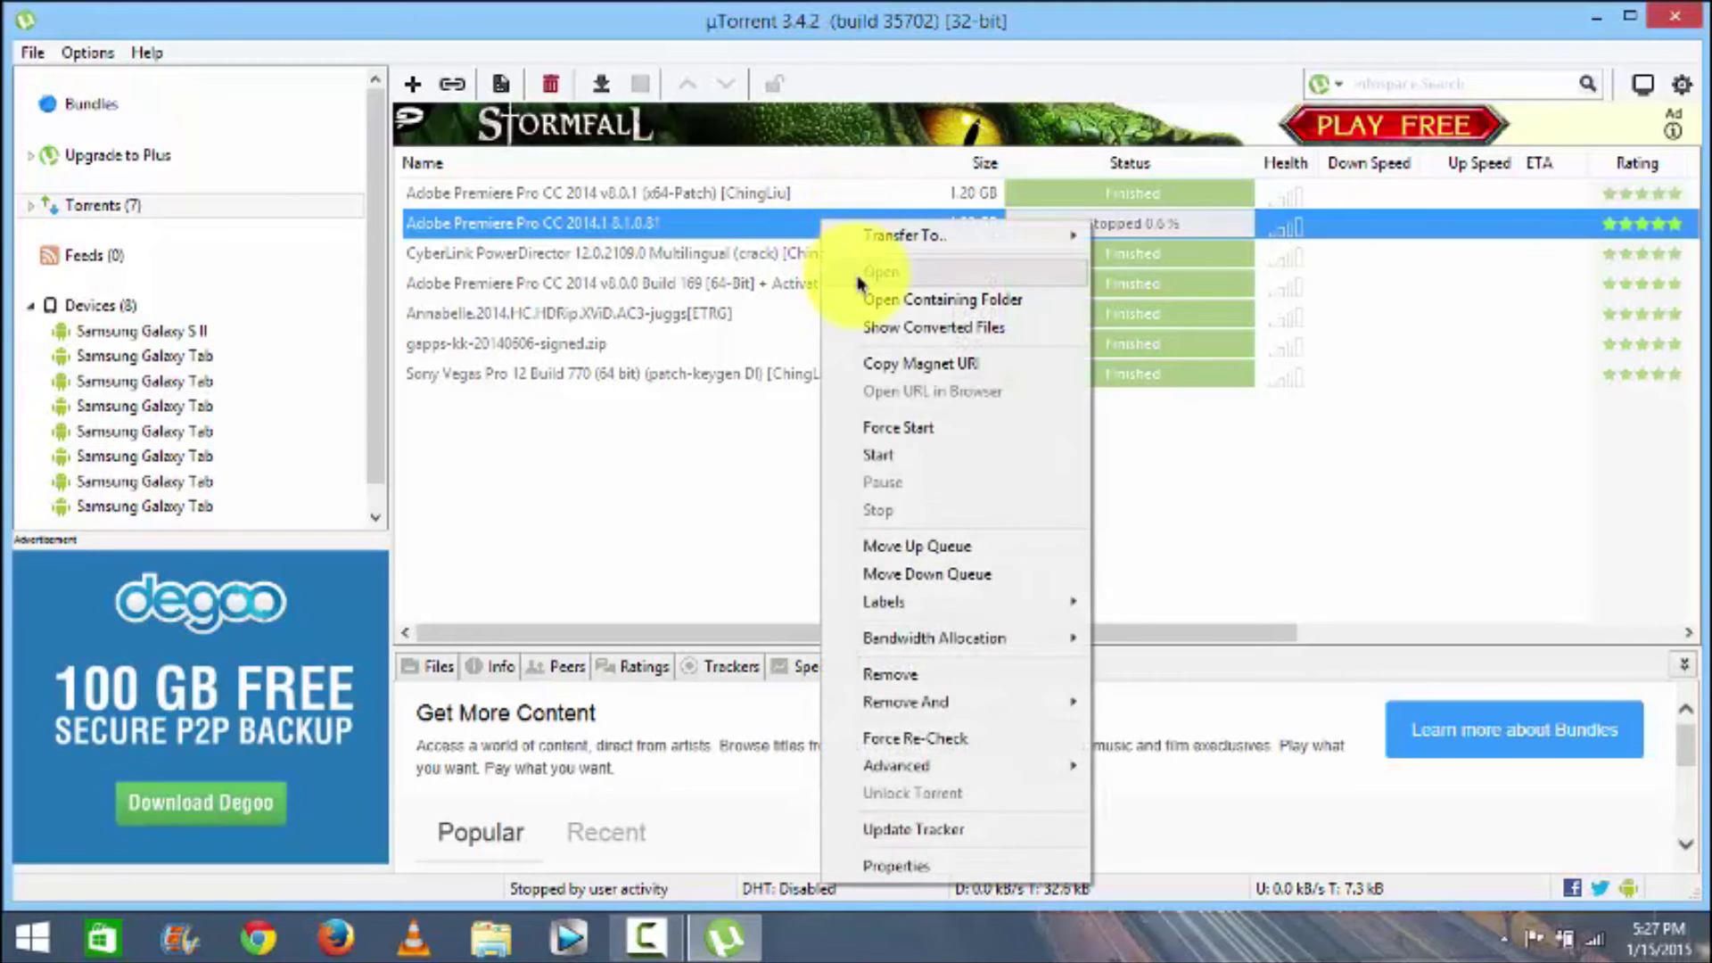
{"action": "left_click", "coordinate": [878, 456]}
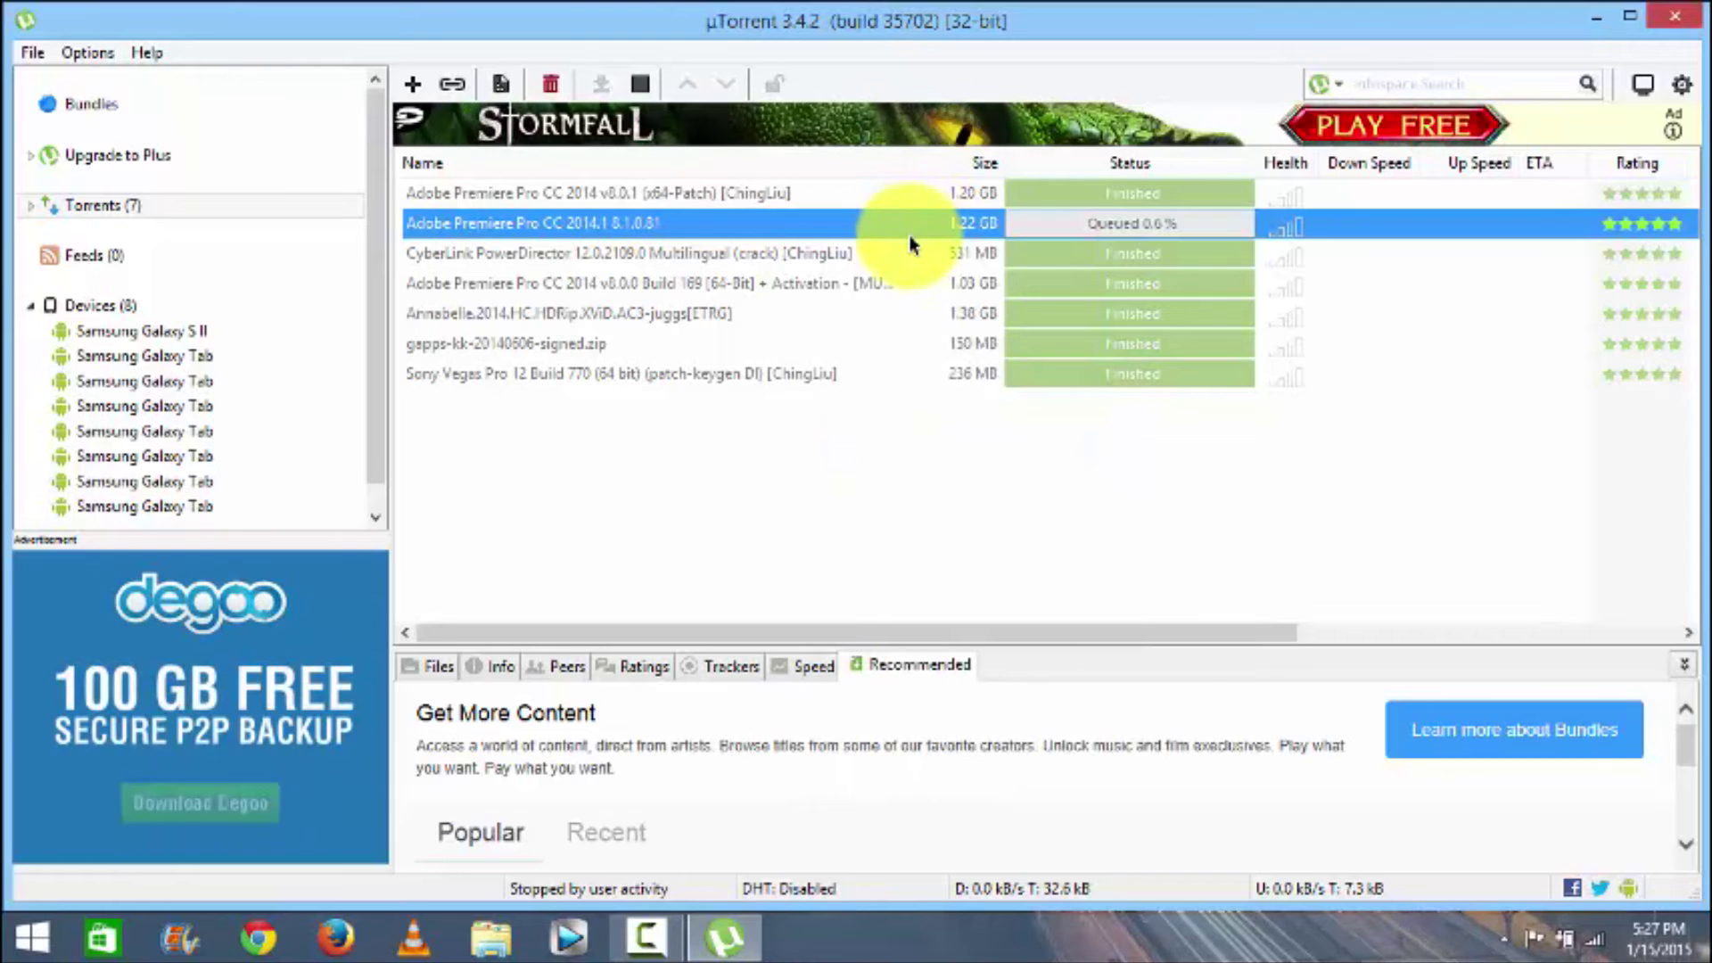
{"action": "right_click", "coordinate": [909, 237]}
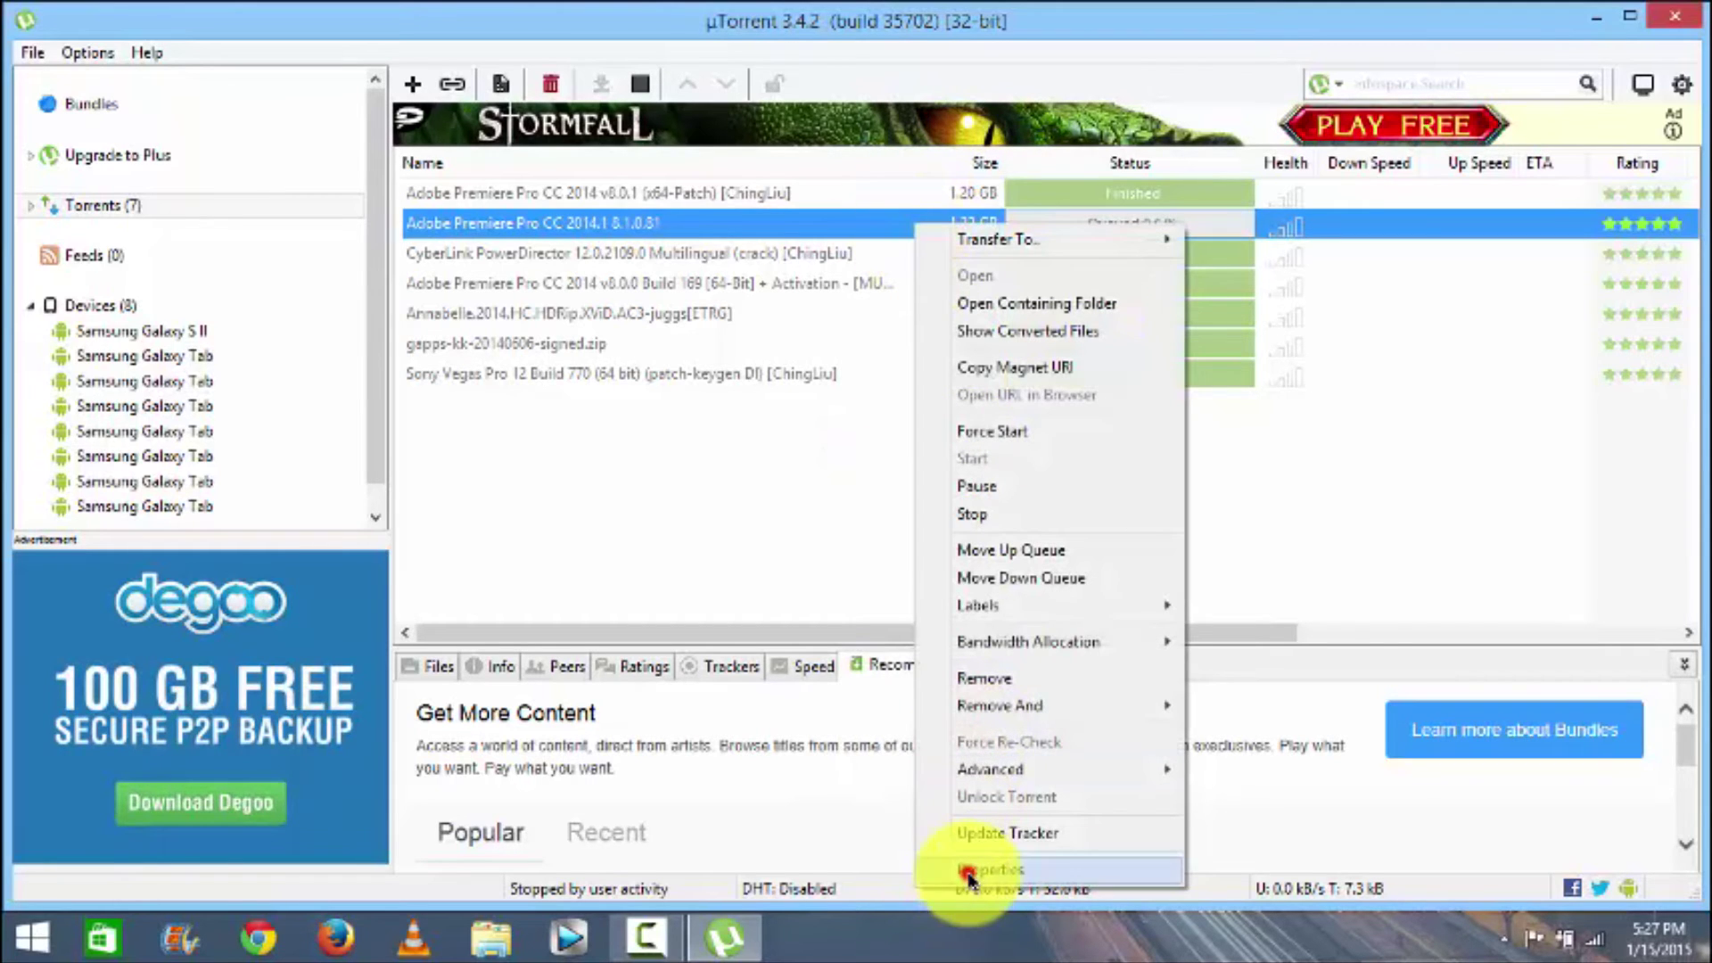
{"action": "left_click", "coordinate": [970, 877]}
{"action": "left_click", "coordinate": [1044, 781]}
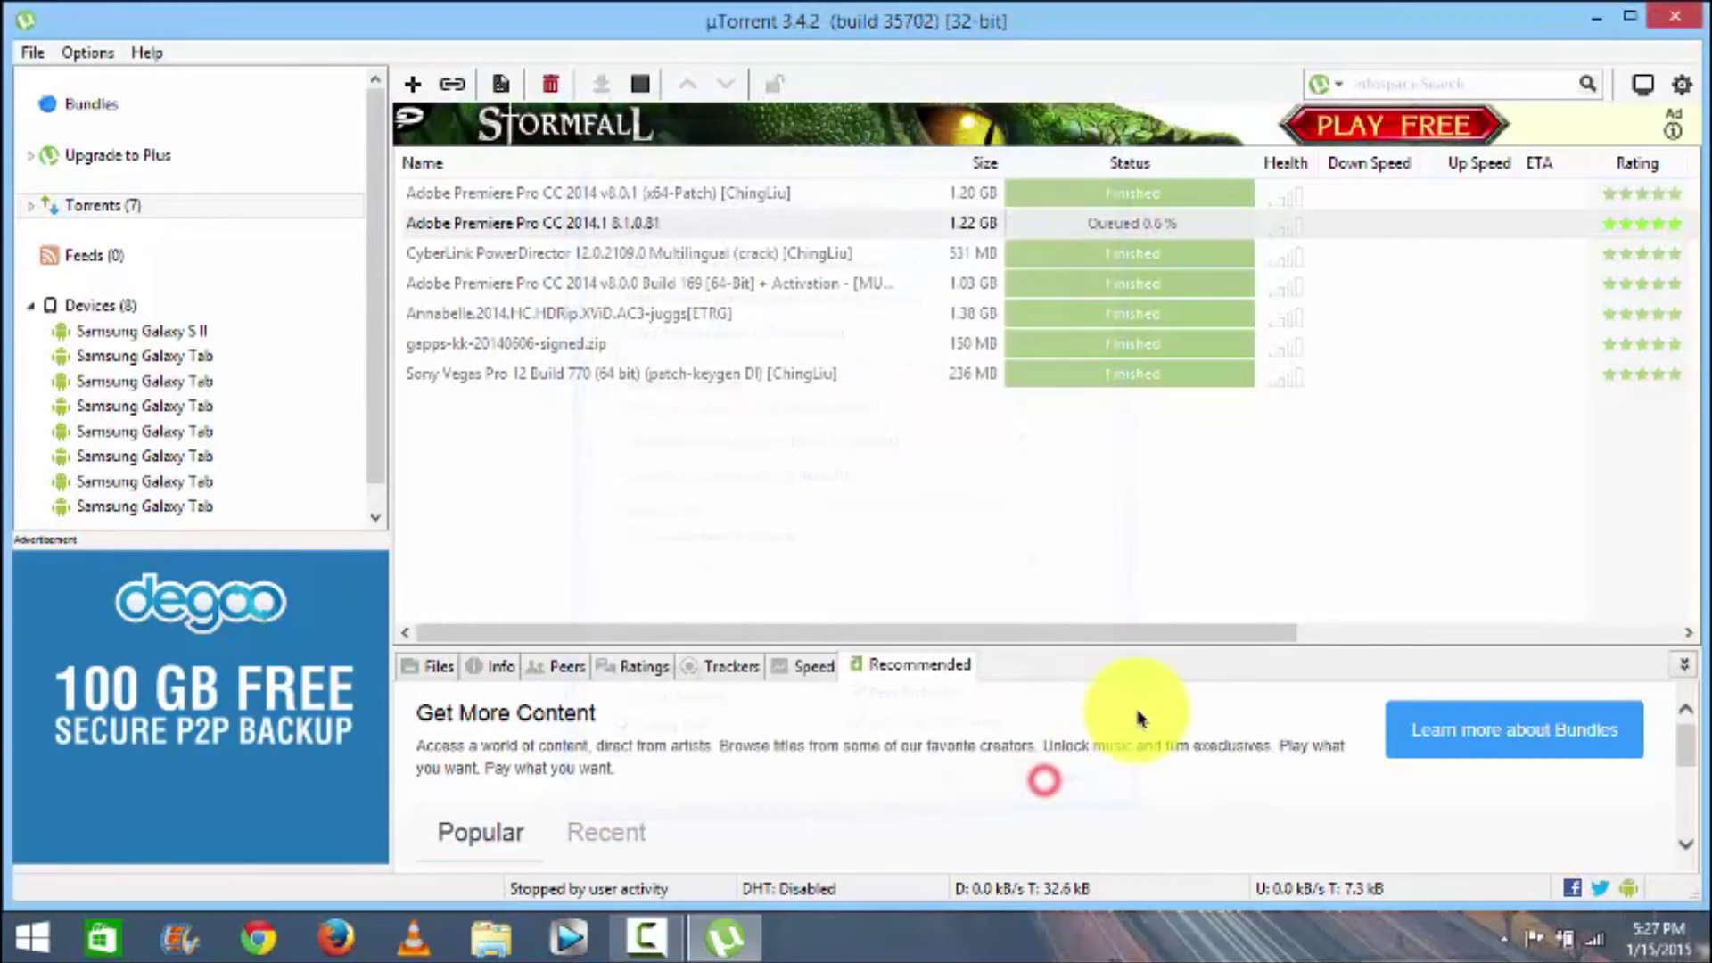
Copy the torrent's info hash from the Info tab and view its tracker list.
{"action": "left_click_drag", "start_coordinate": [1119, 646], "coordinate": [1106, 421]}
{"action": "left_click", "coordinate": [487, 453]}
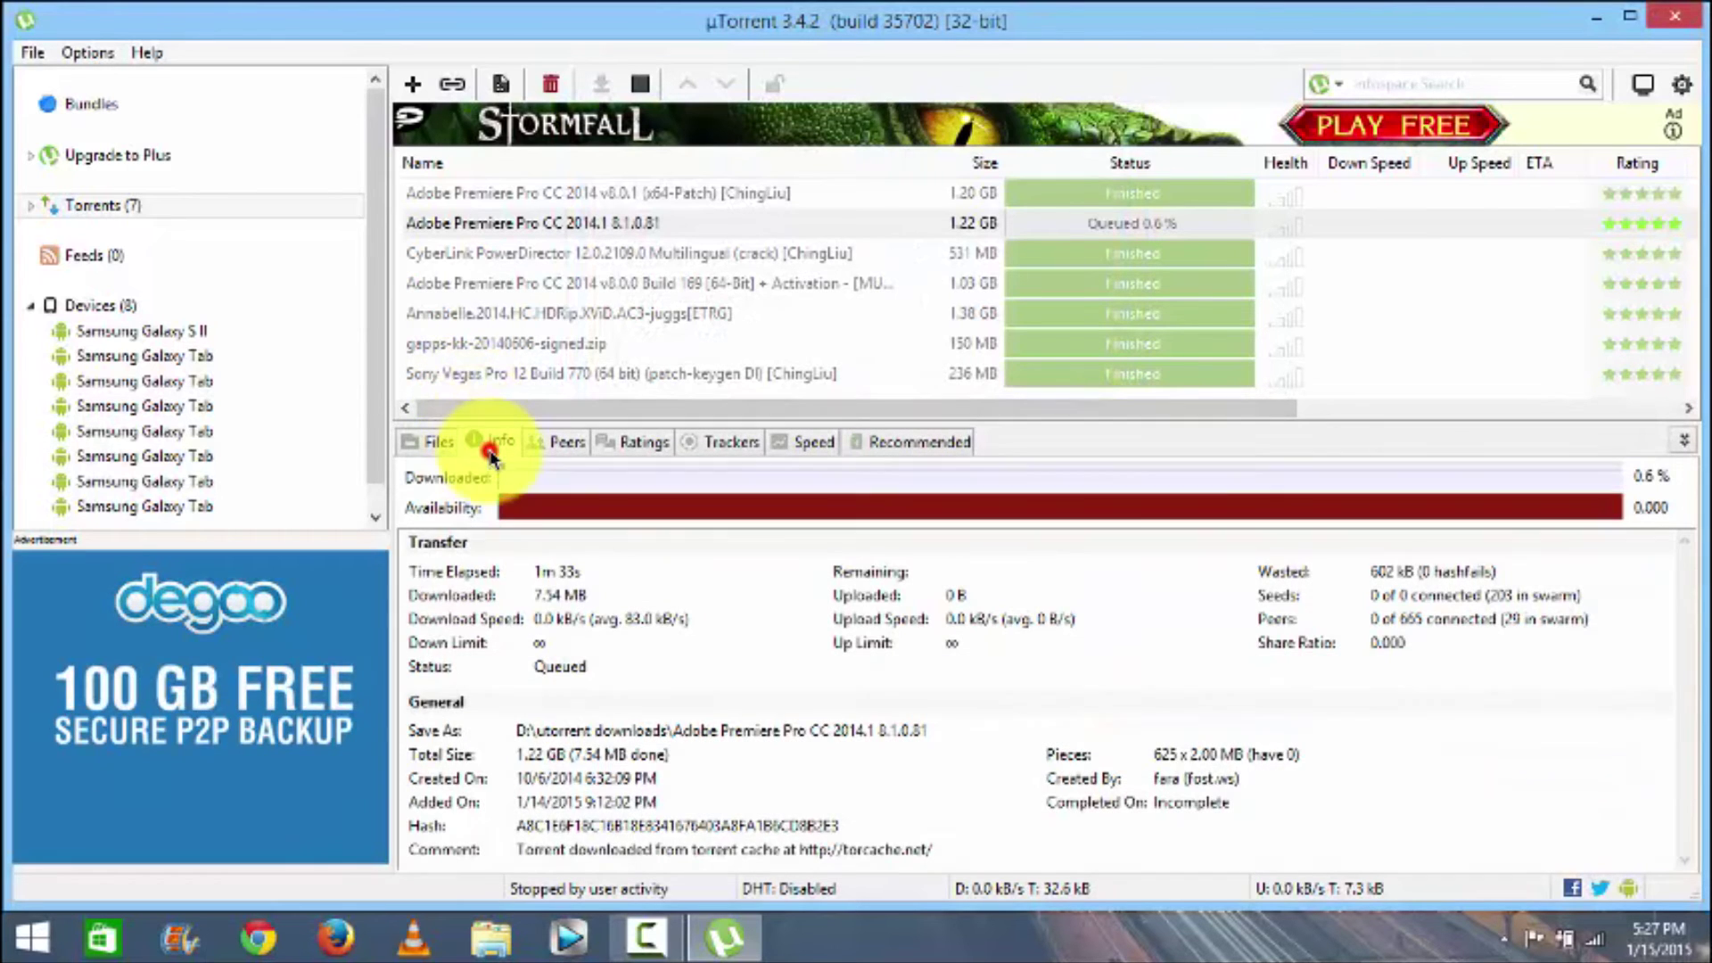
{"action": "right_click", "coordinate": [531, 822]}
{"action": "left_click", "coordinate": [548, 837]}
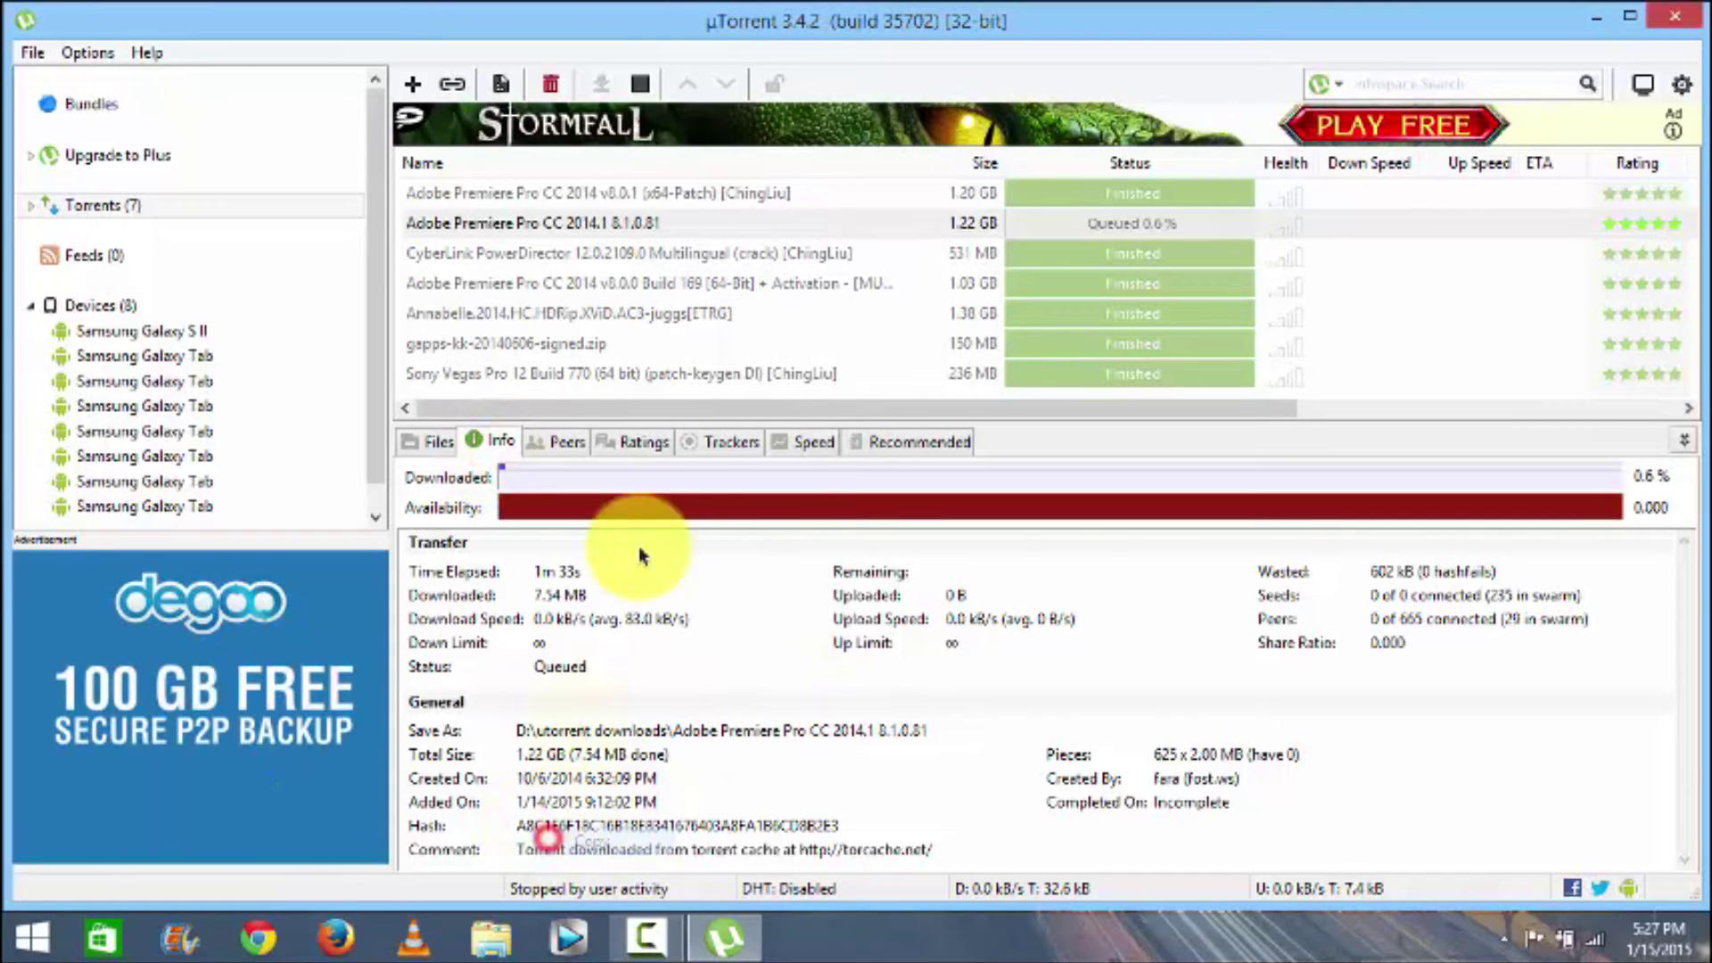
{"action": "left_click", "coordinate": [685, 434]}
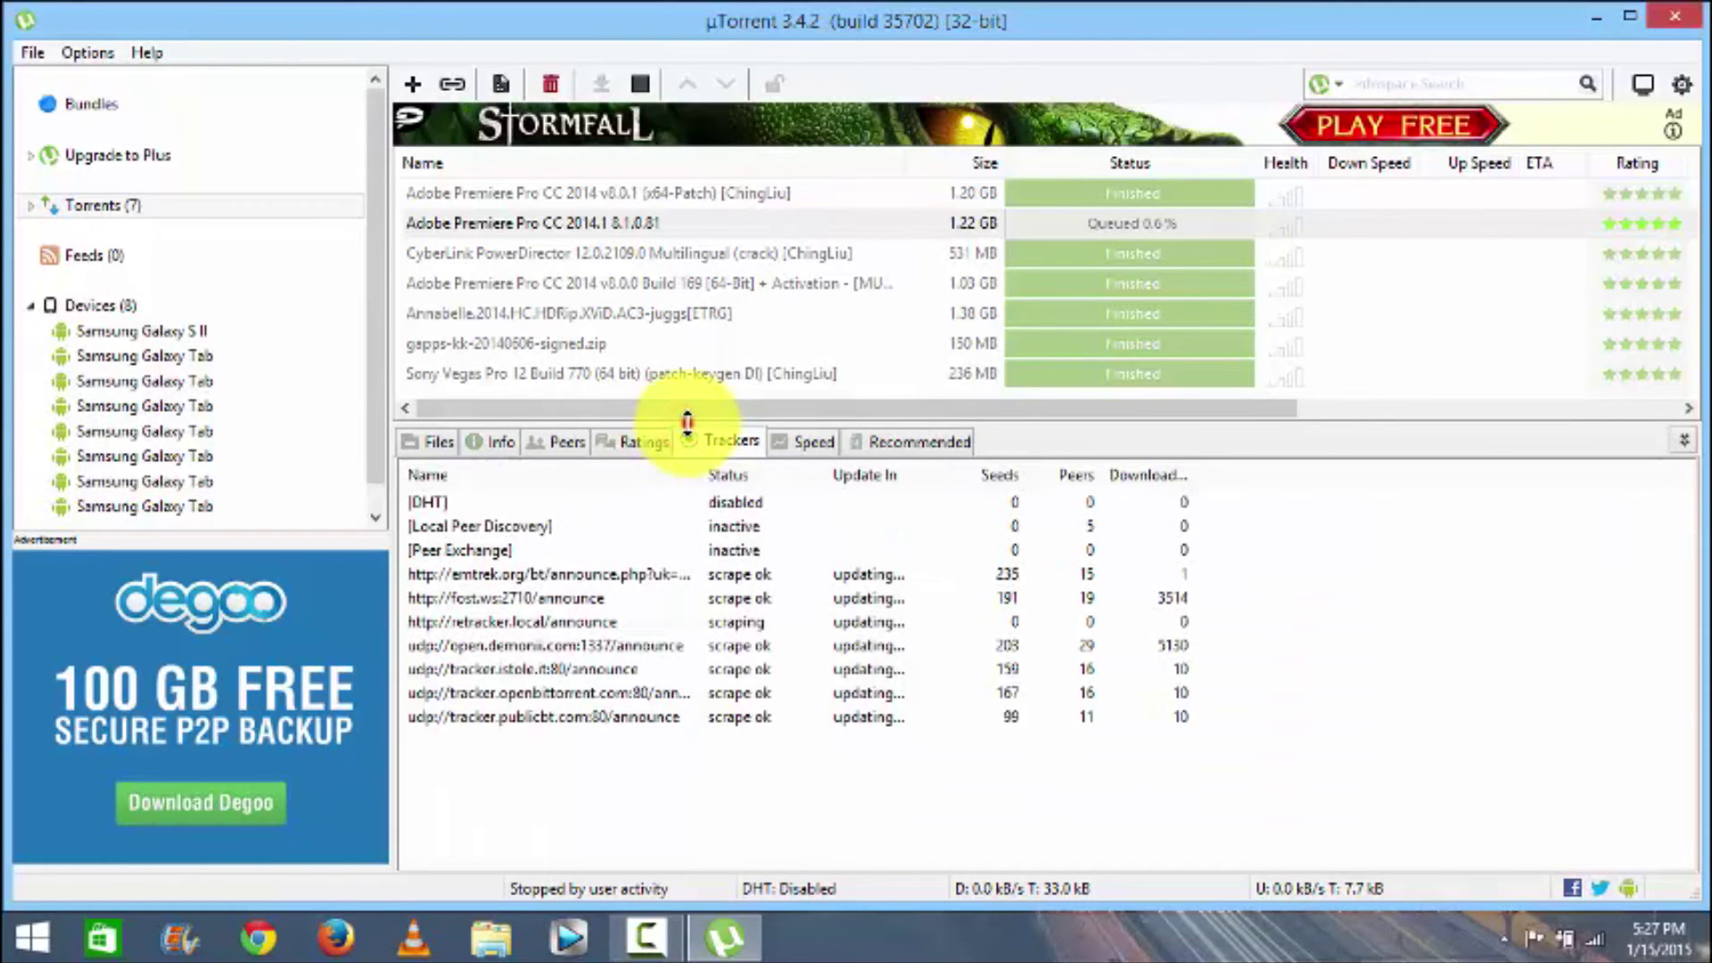
{"action": "left_click_drag", "start_coordinate": [686, 419], "coordinate": [699, 678]}
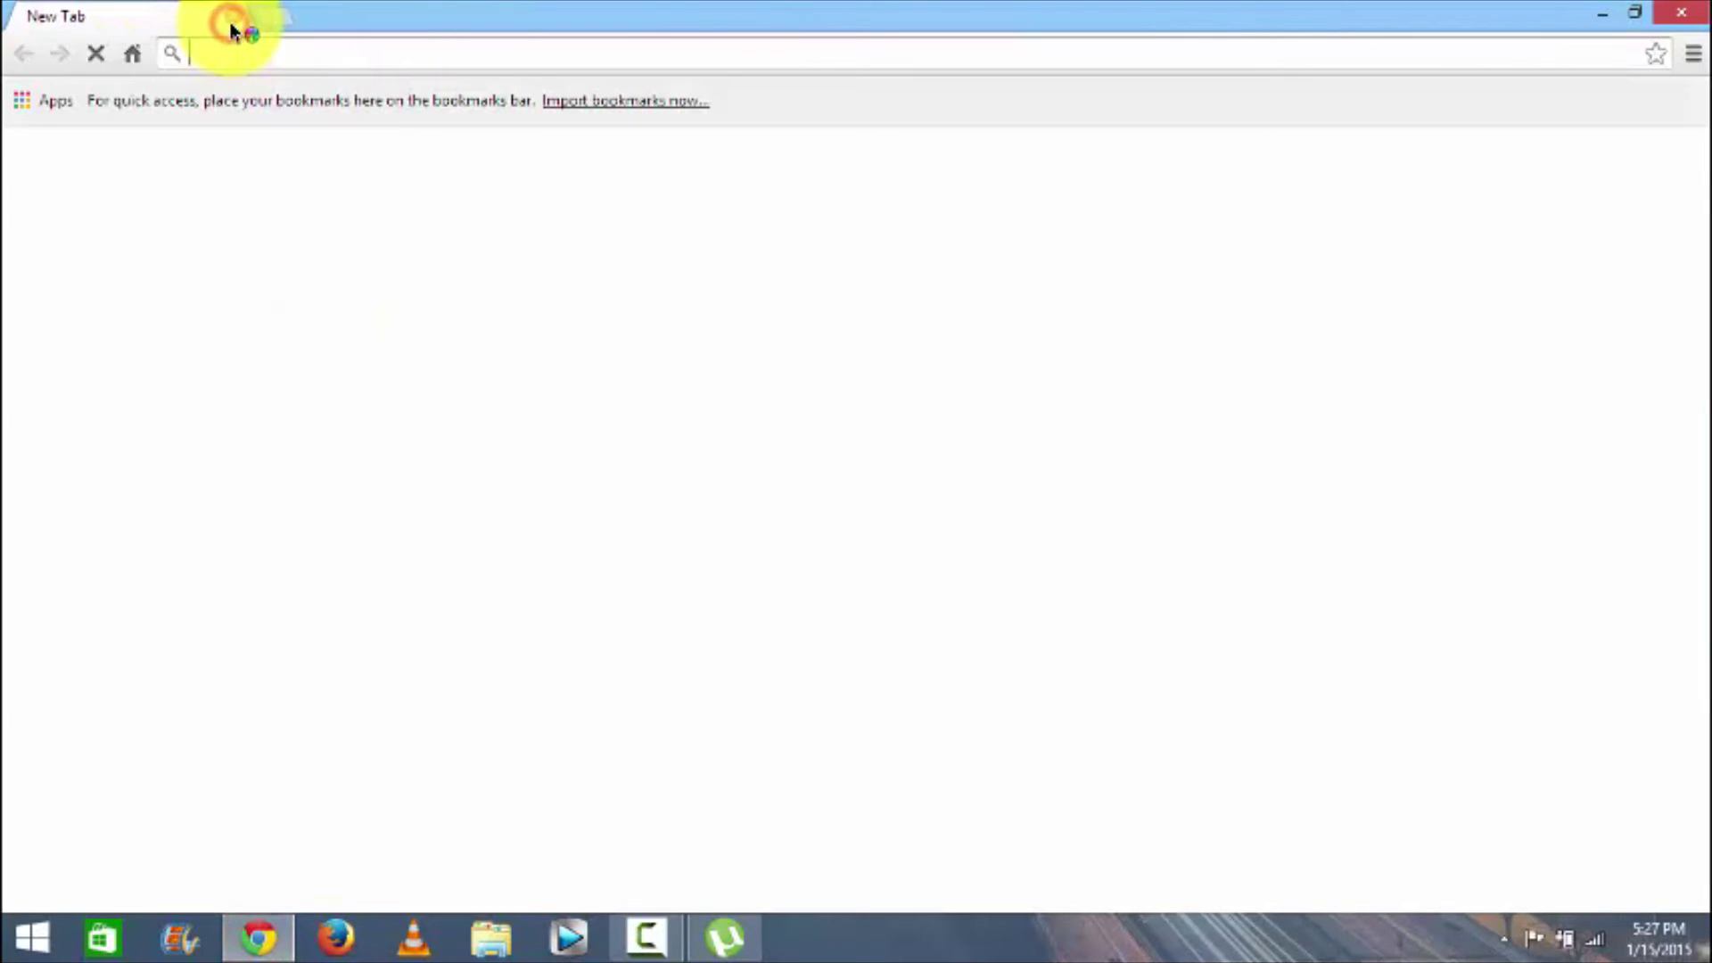
Load torrentz.com in Chrome, checking the Adobe Premiere torrent in uTorrent along the way.
{"action": "type", "text": "torre"}
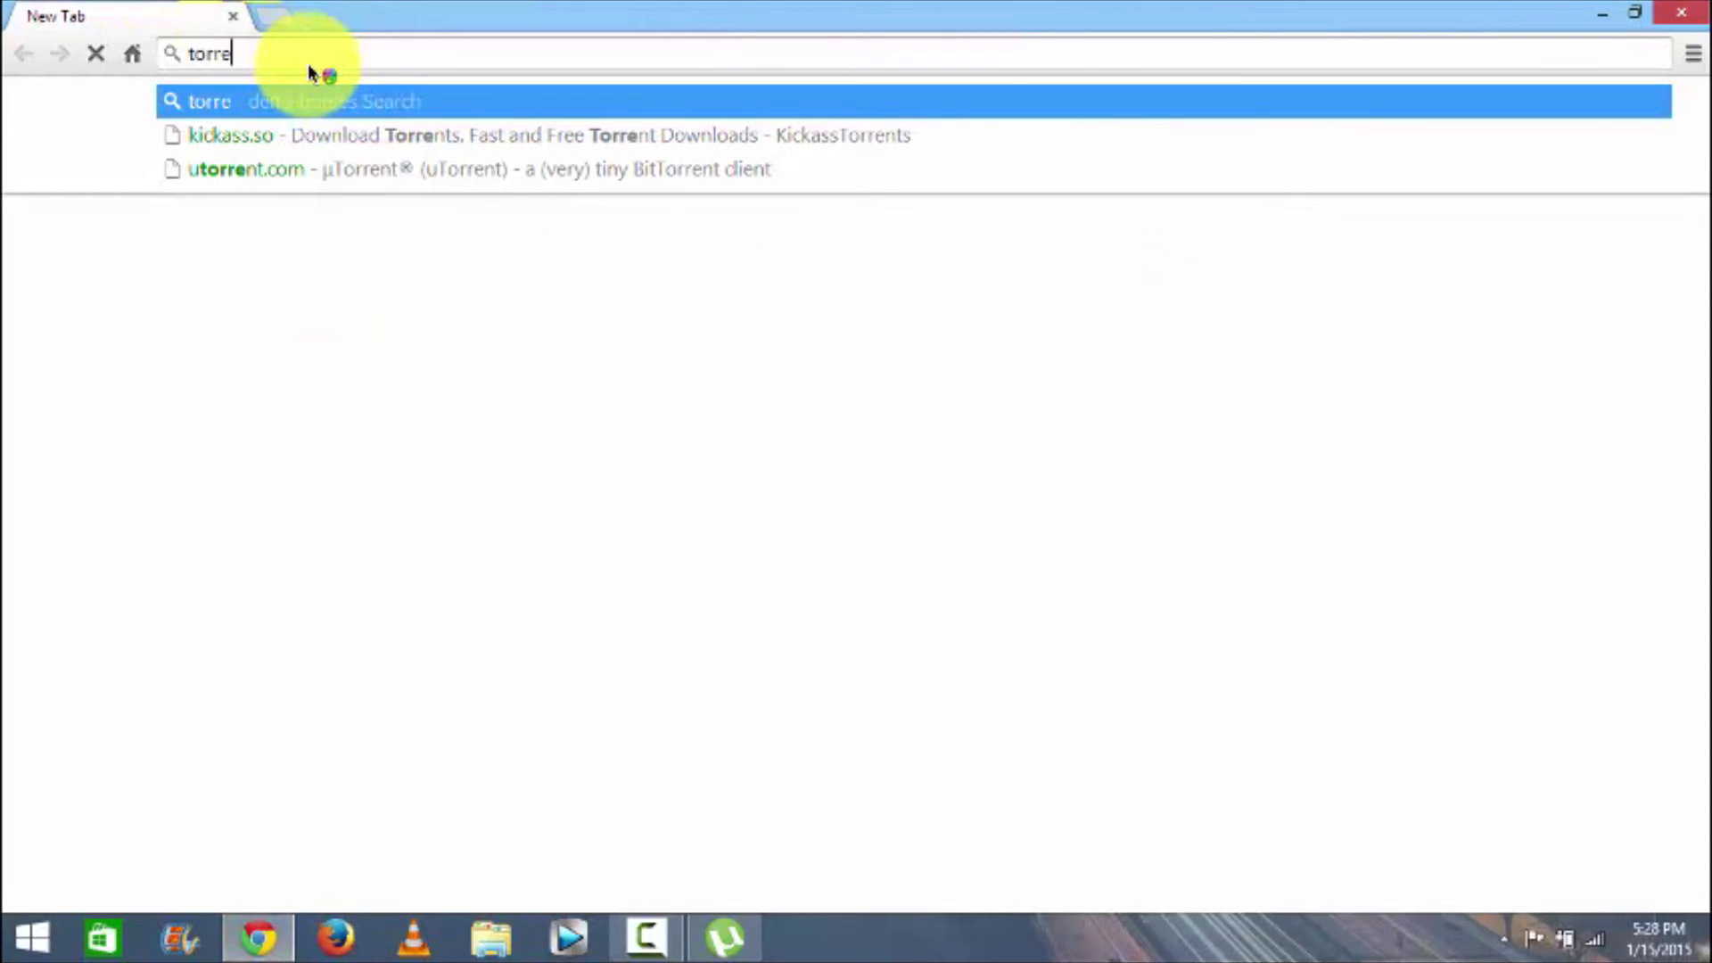
{"action": "type", "text": "ntz"}
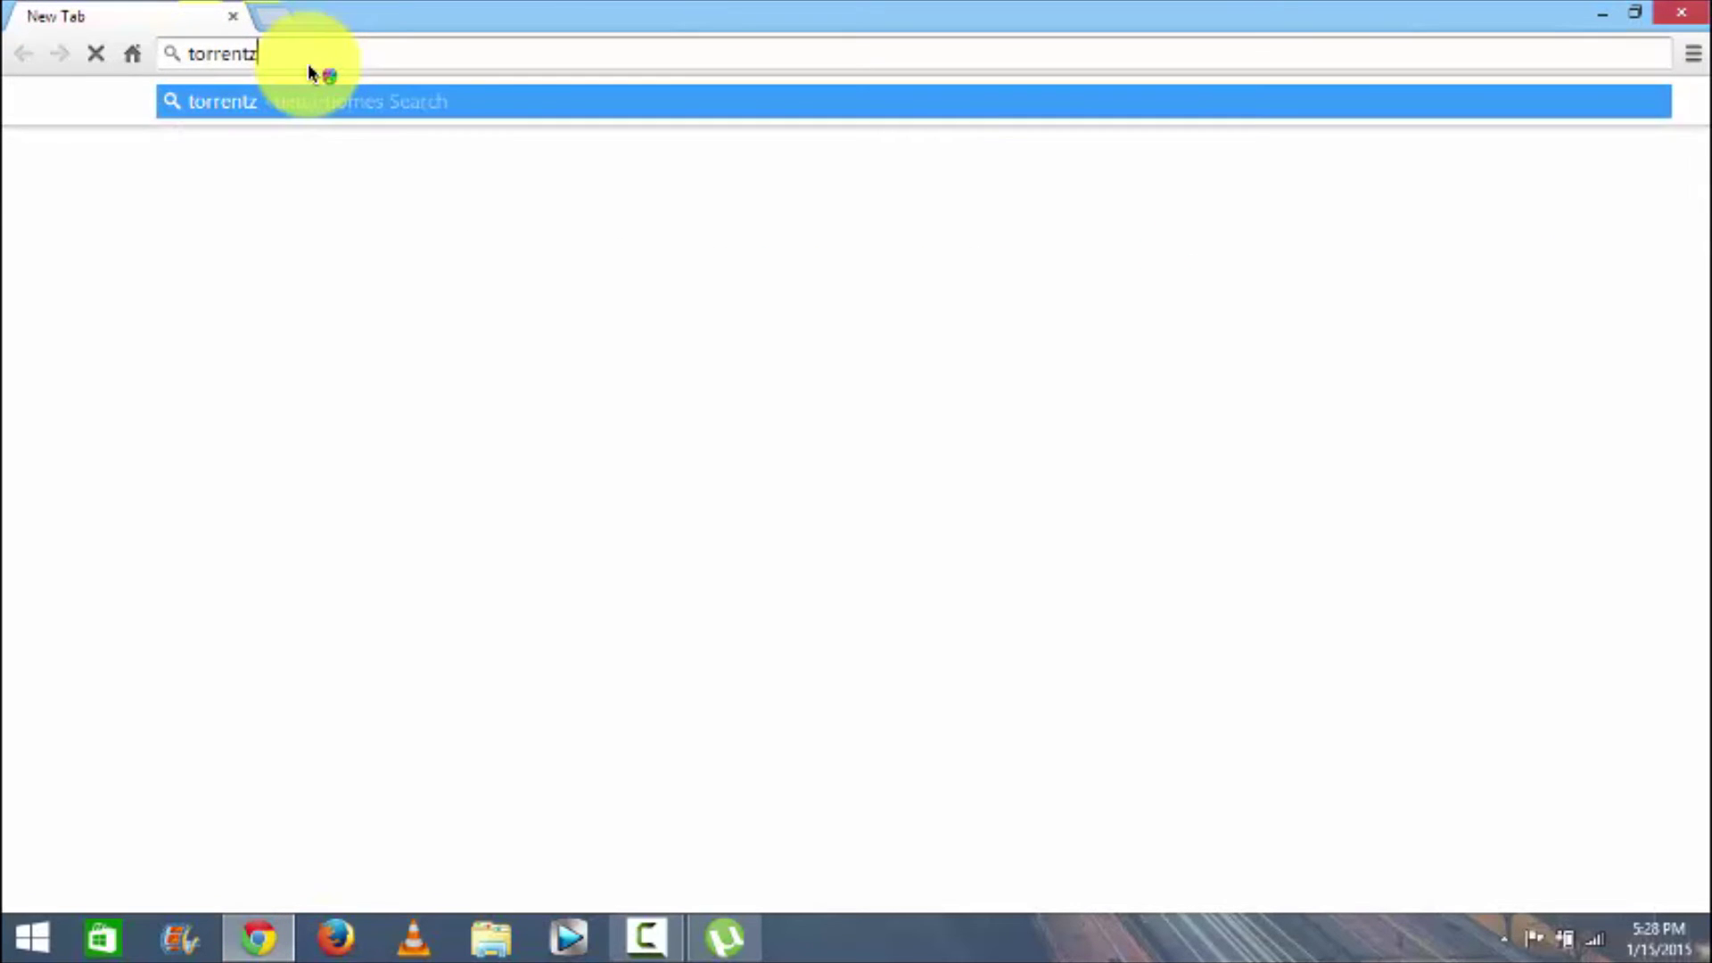
{"action": "type", "text": ".com"}
{"action": "left_click", "coordinate": [310, 71]}
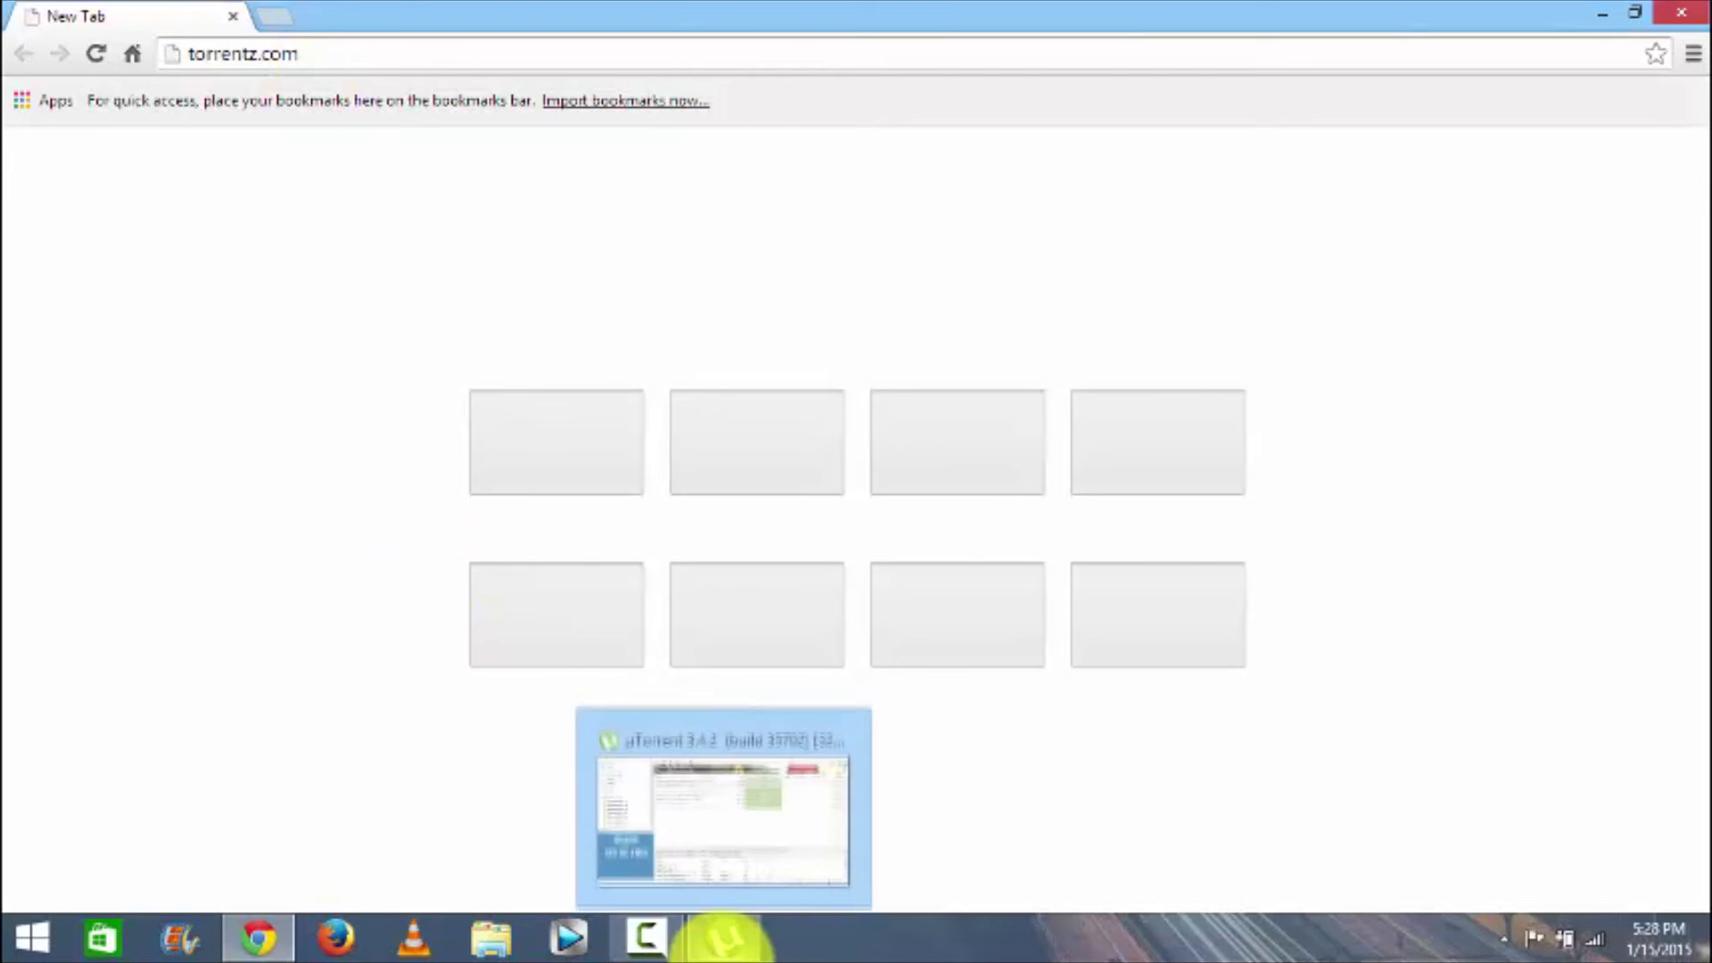
{"action": "left_click", "coordinate": [714, 937]}
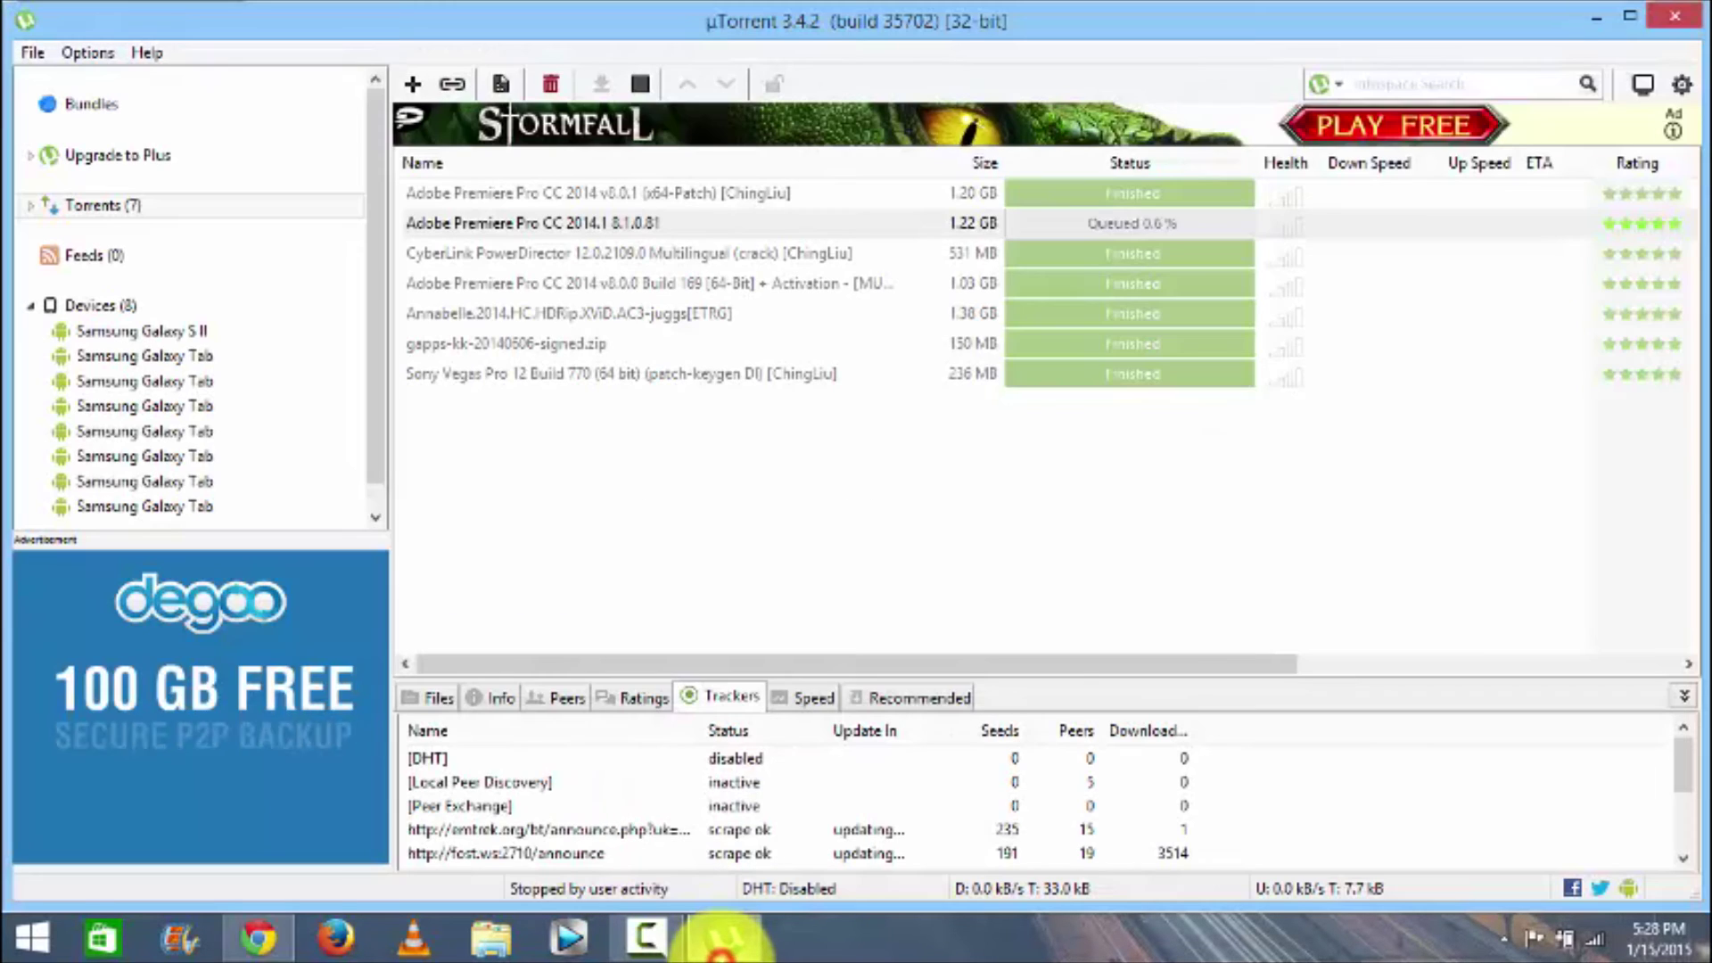
{"action": "left_click", "coordinate": [1146, 224]}
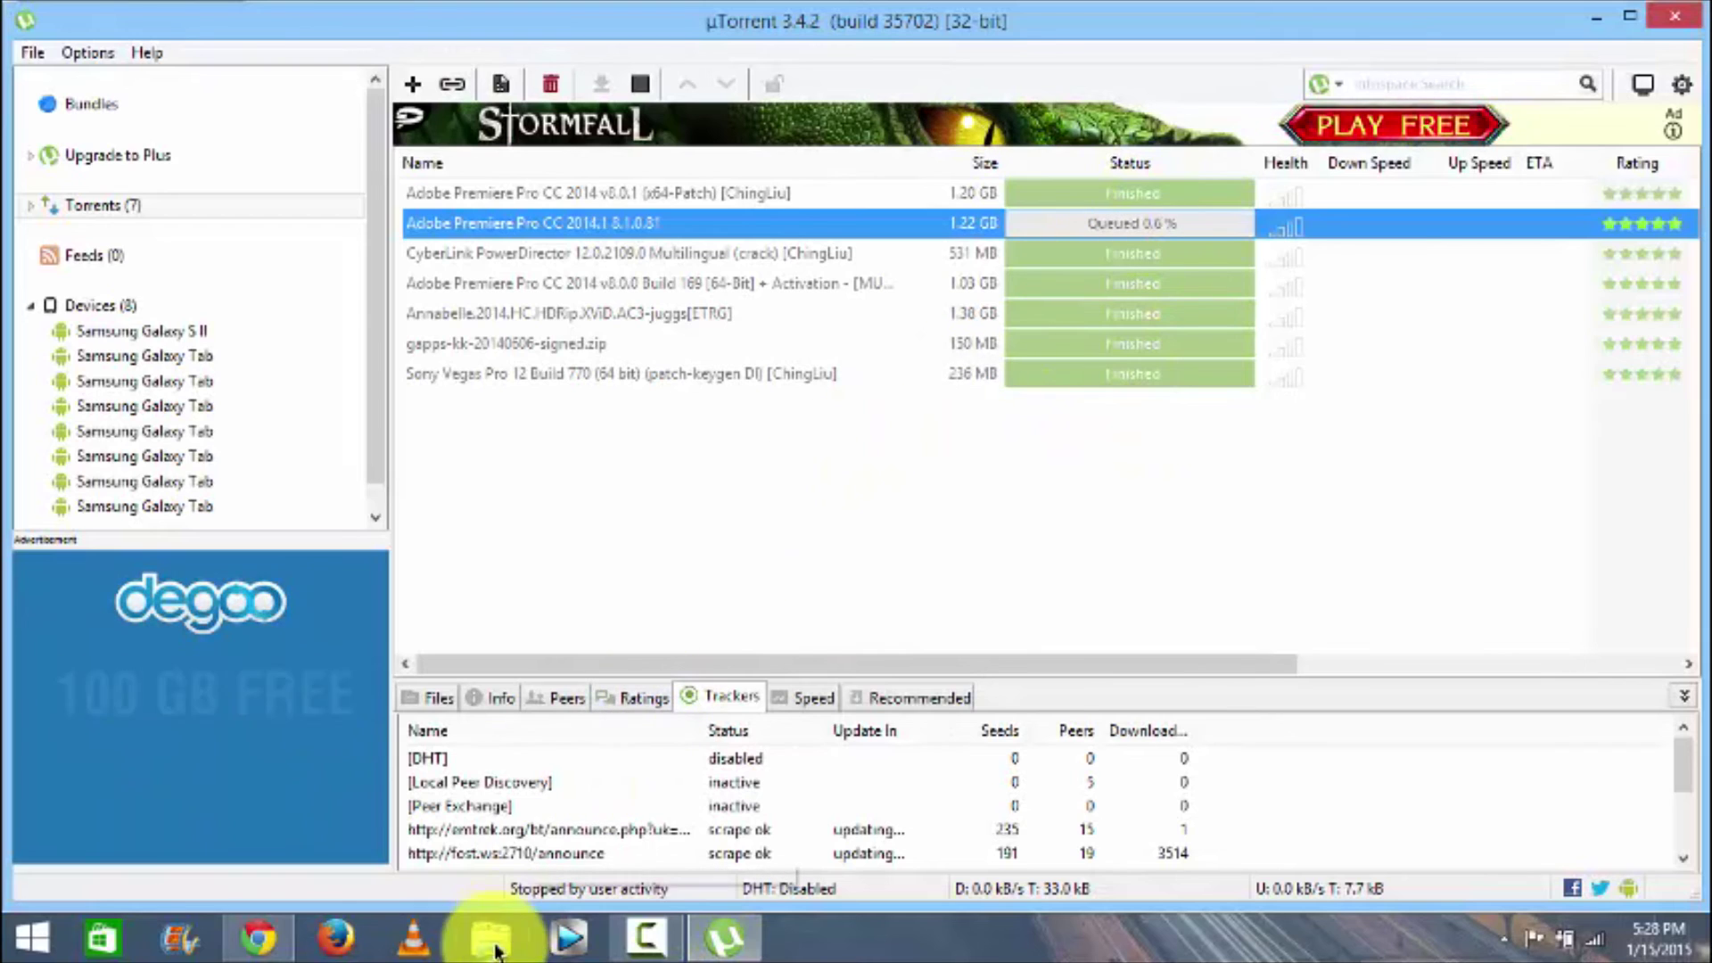
{"action": "left_click", "coordinate": [284, 938]}
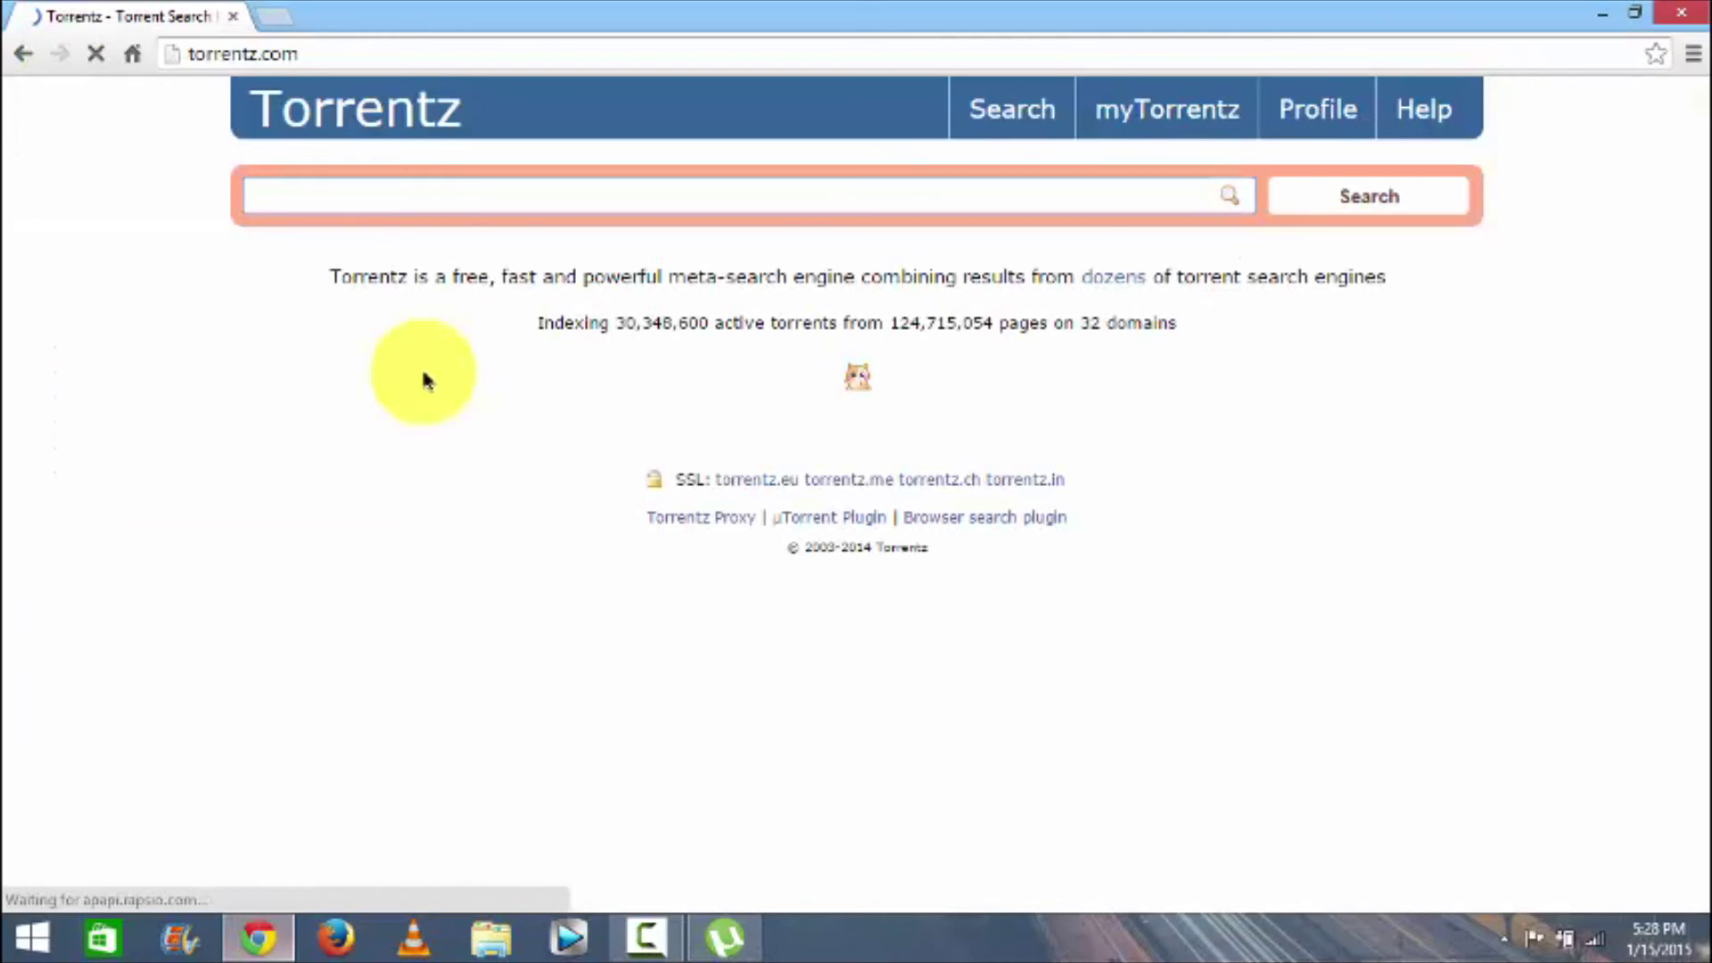
Search Torrentz for the pasted info hash and scroll to its tracker results.
{"action": "right_click", "coordinate": [407, 196]}
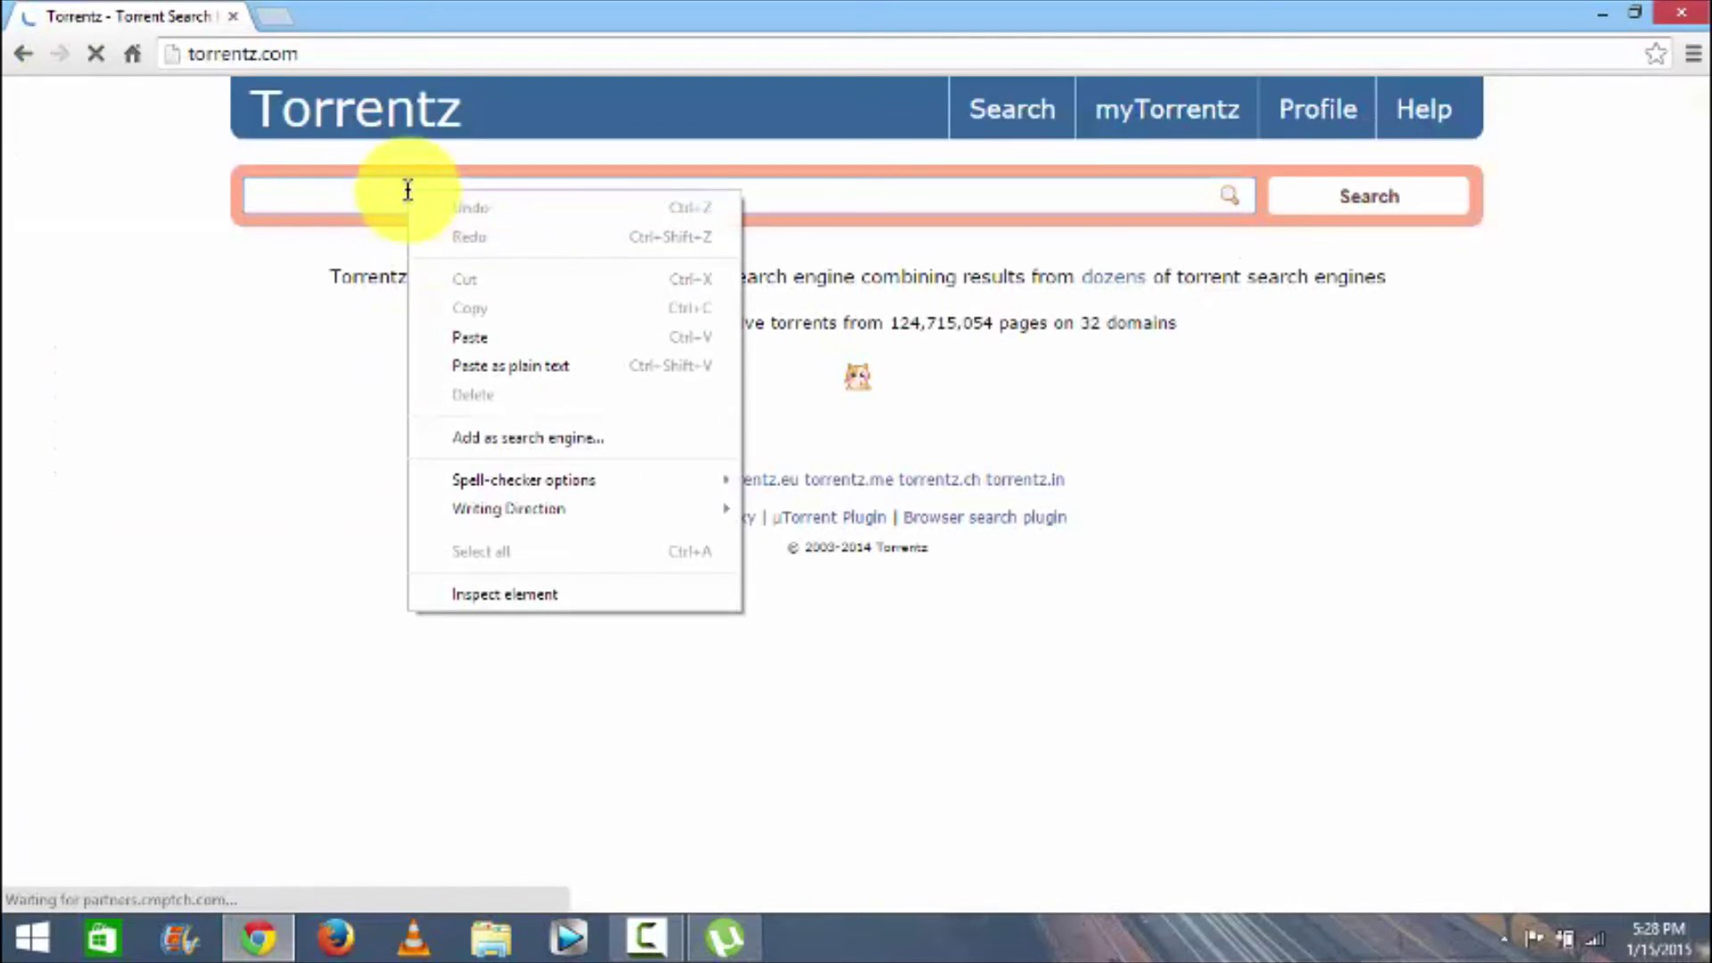
{"action": "left_click", "coordinate": [448, 334]}
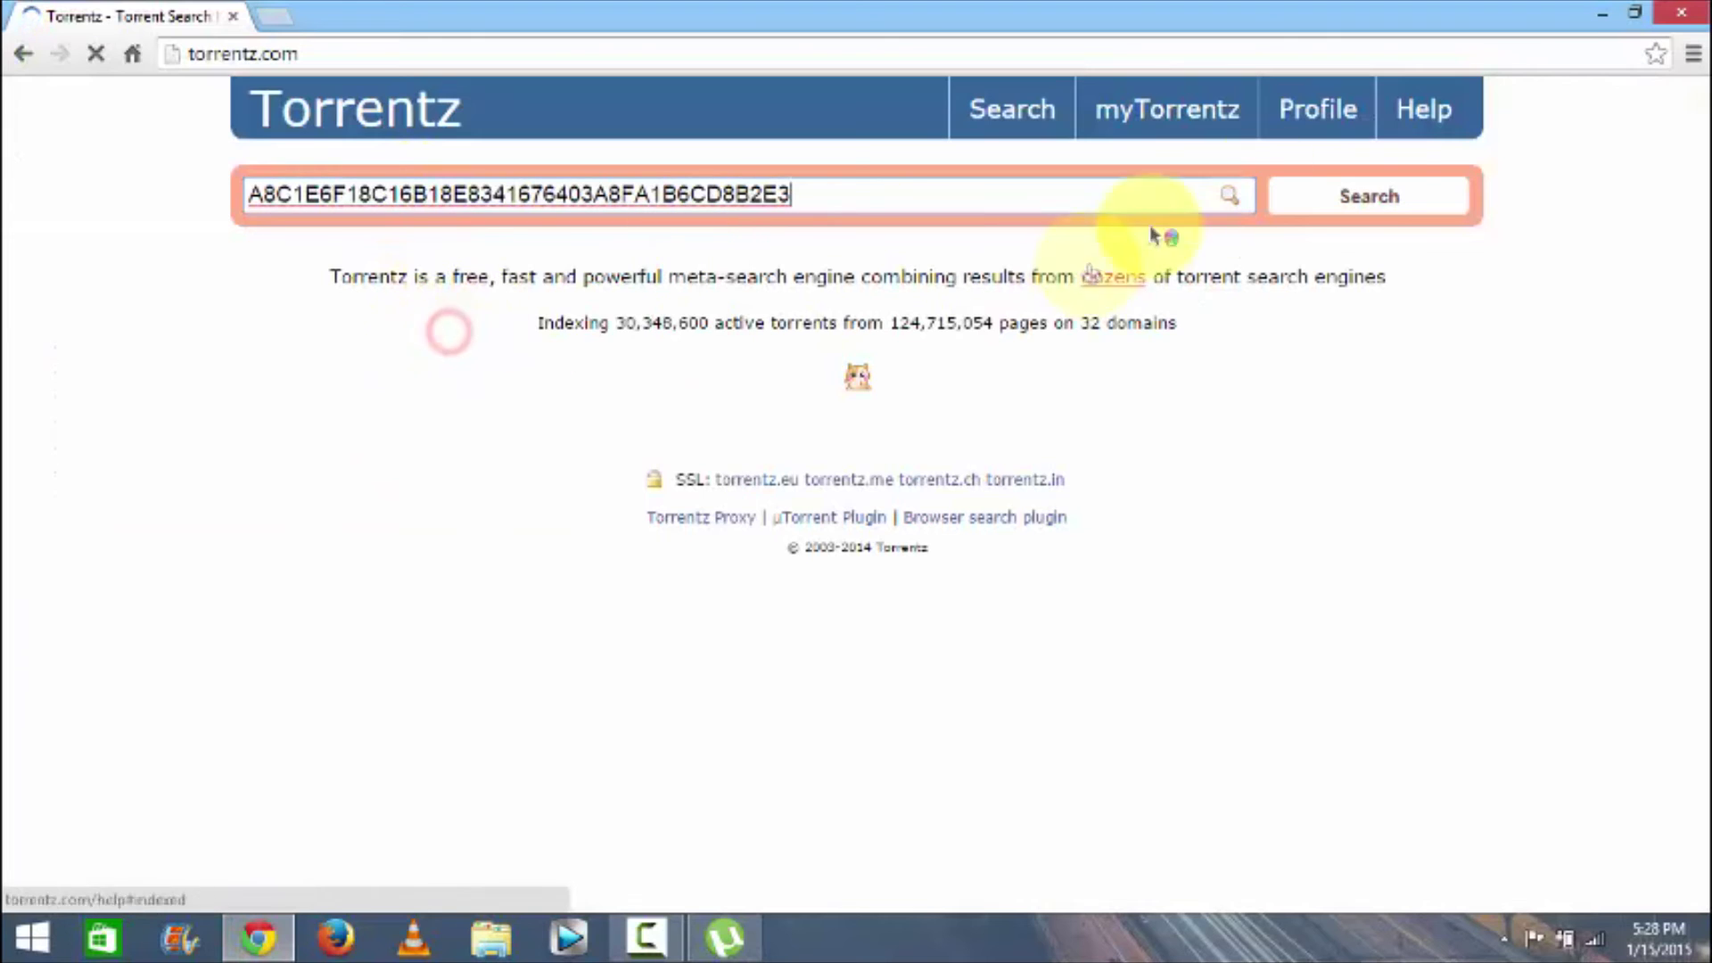
{"action": "left_click", "coordinate": [1362, 194]}
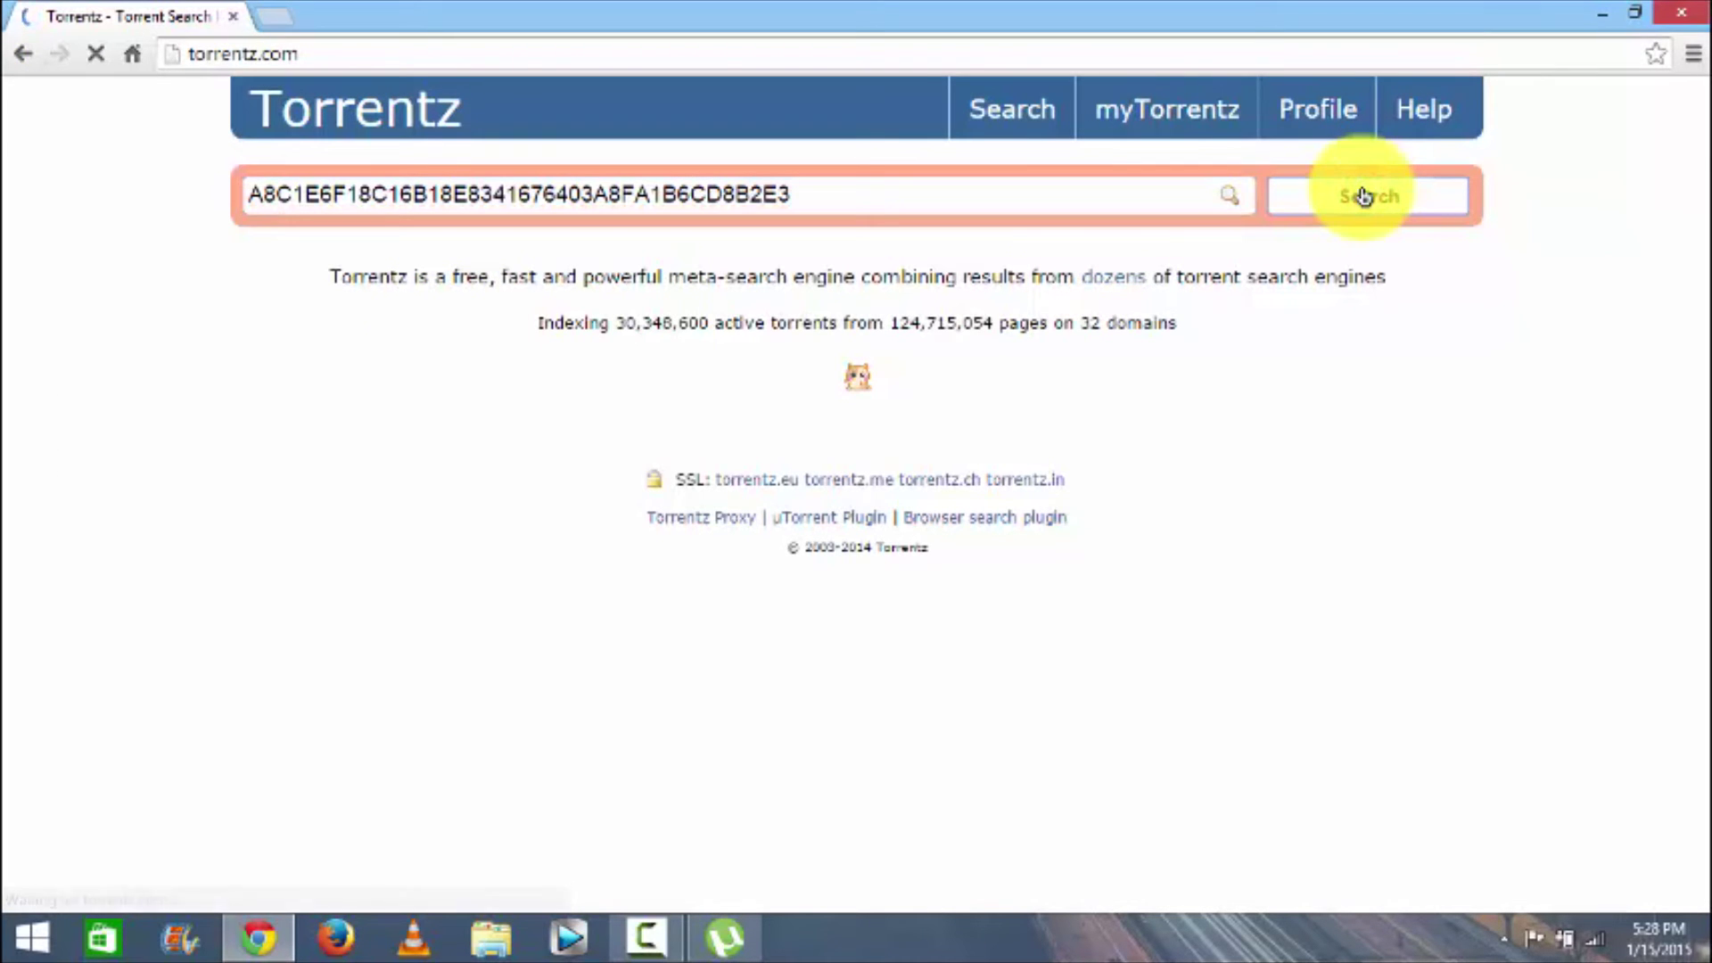
{"action": "left_click_drag", "start_coordinate": [1703, 143], "coordinate": [1703, 205]}
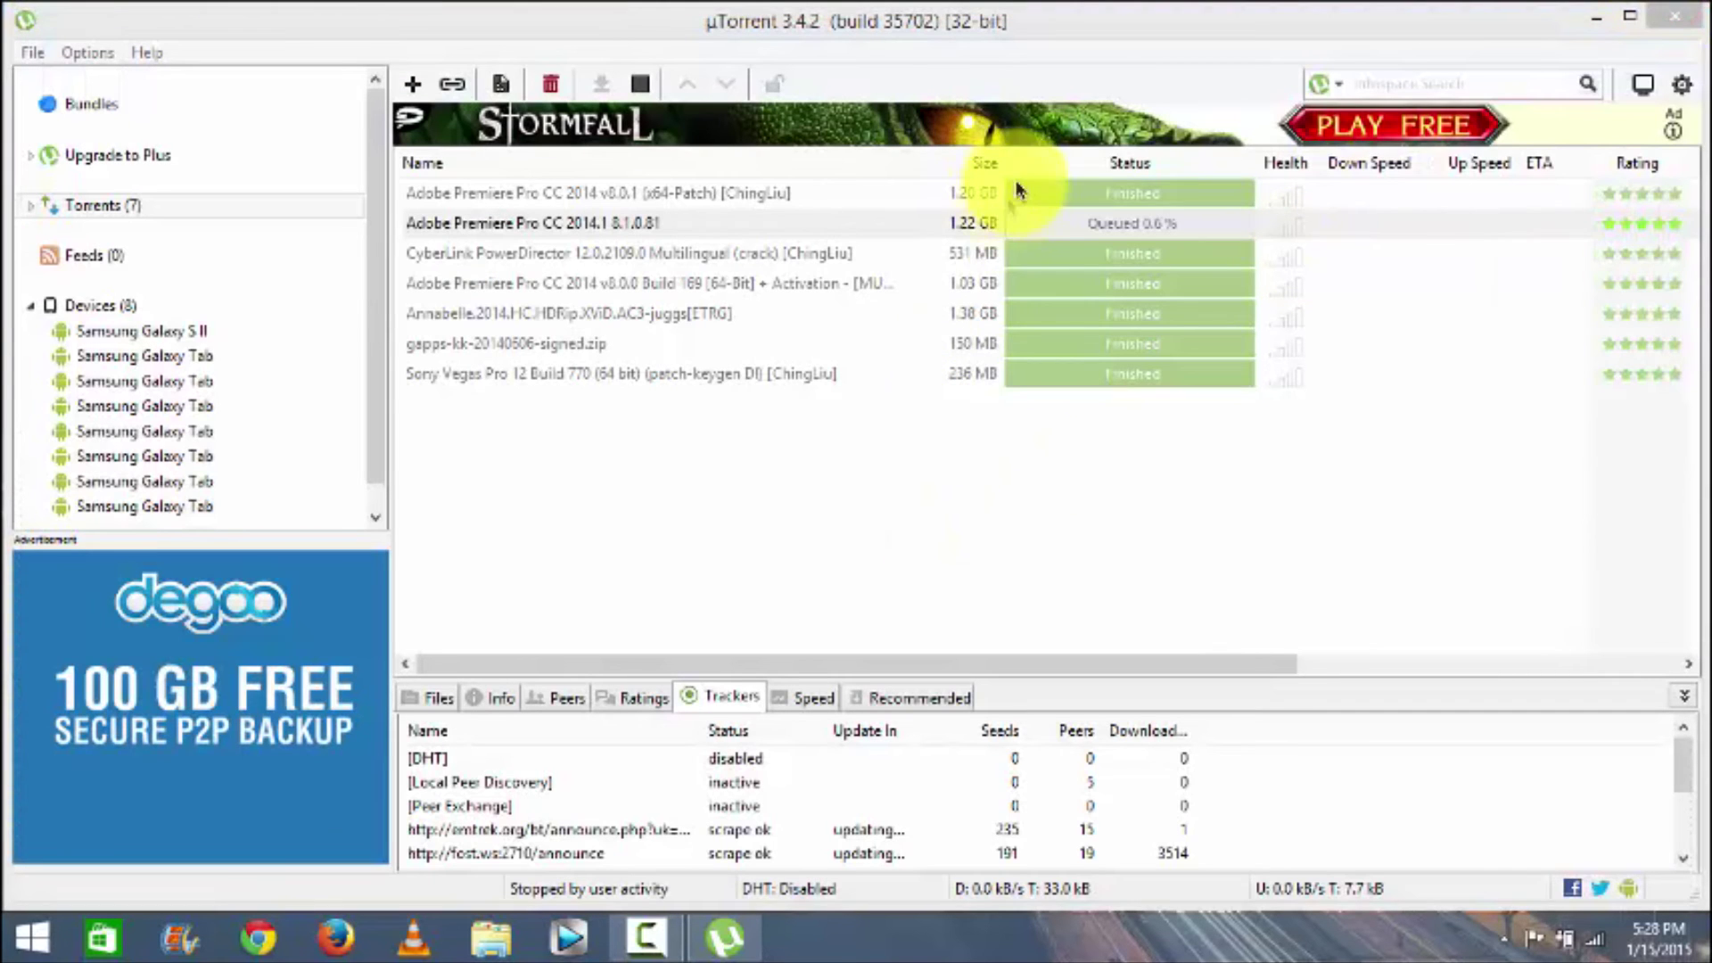
{"action": "right_click", "coordinate": [996, 223]}
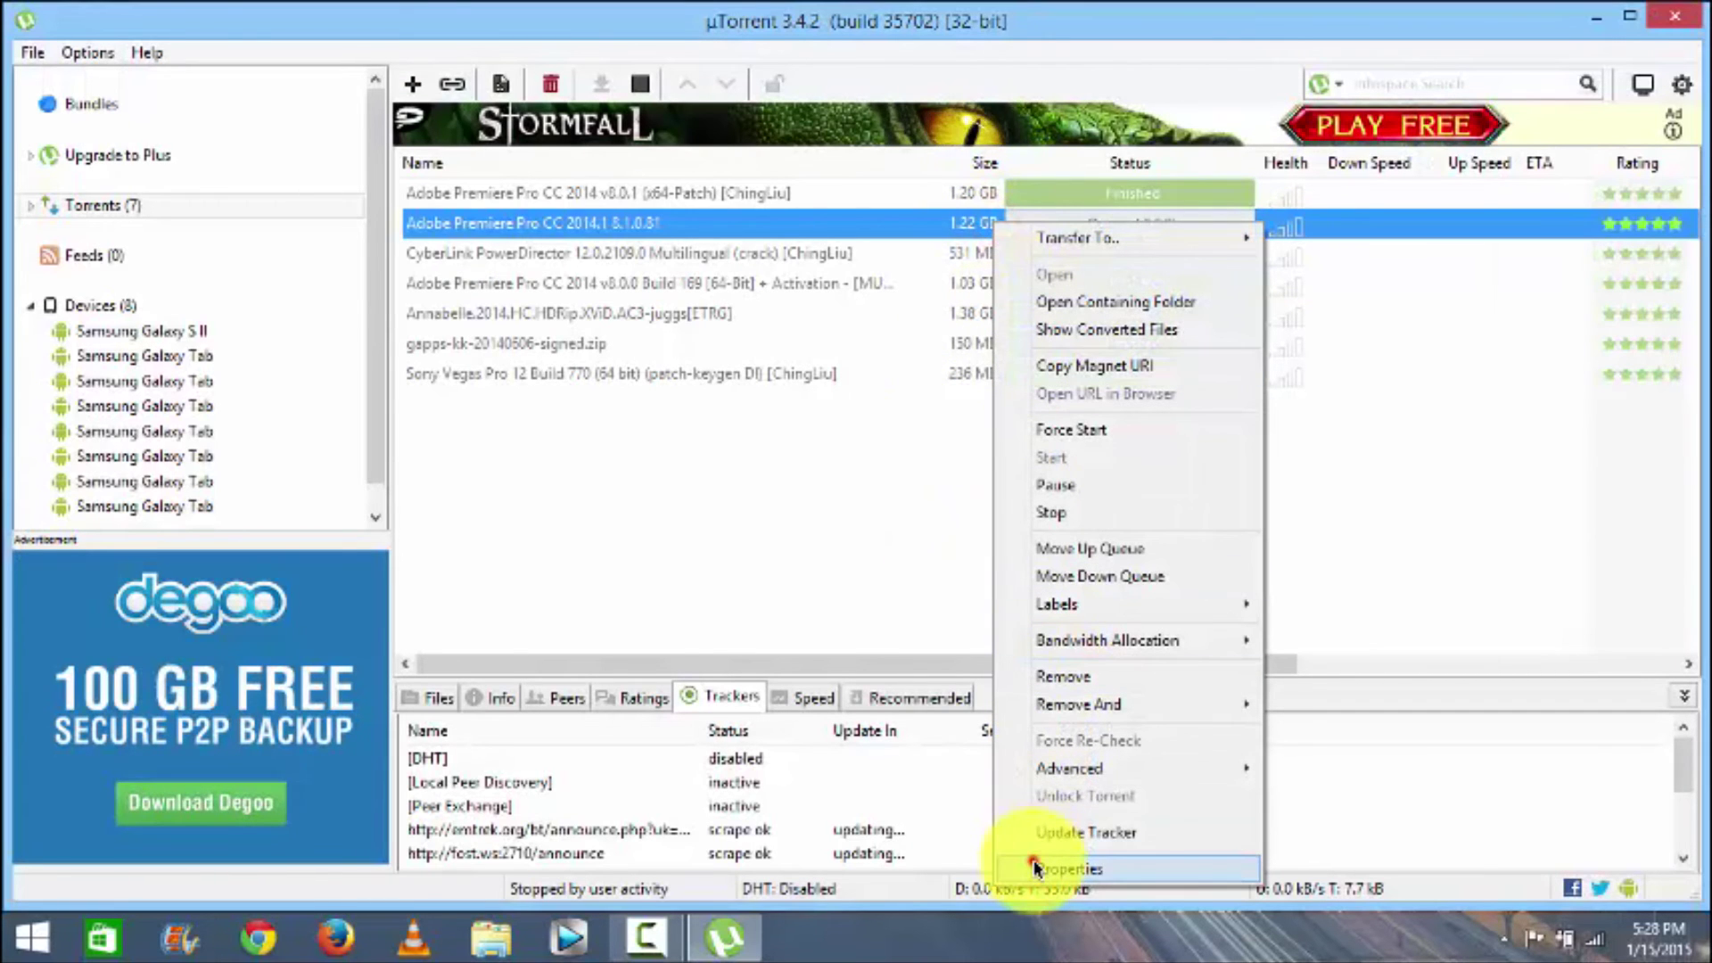
Append the Torrentz trackers on a new line in the torrent's Properties tracker list and save.
{"action": "left_click", "coordinate": [1034, 867]}
{"action": "left_click", "coordinate": [1089, 350]}
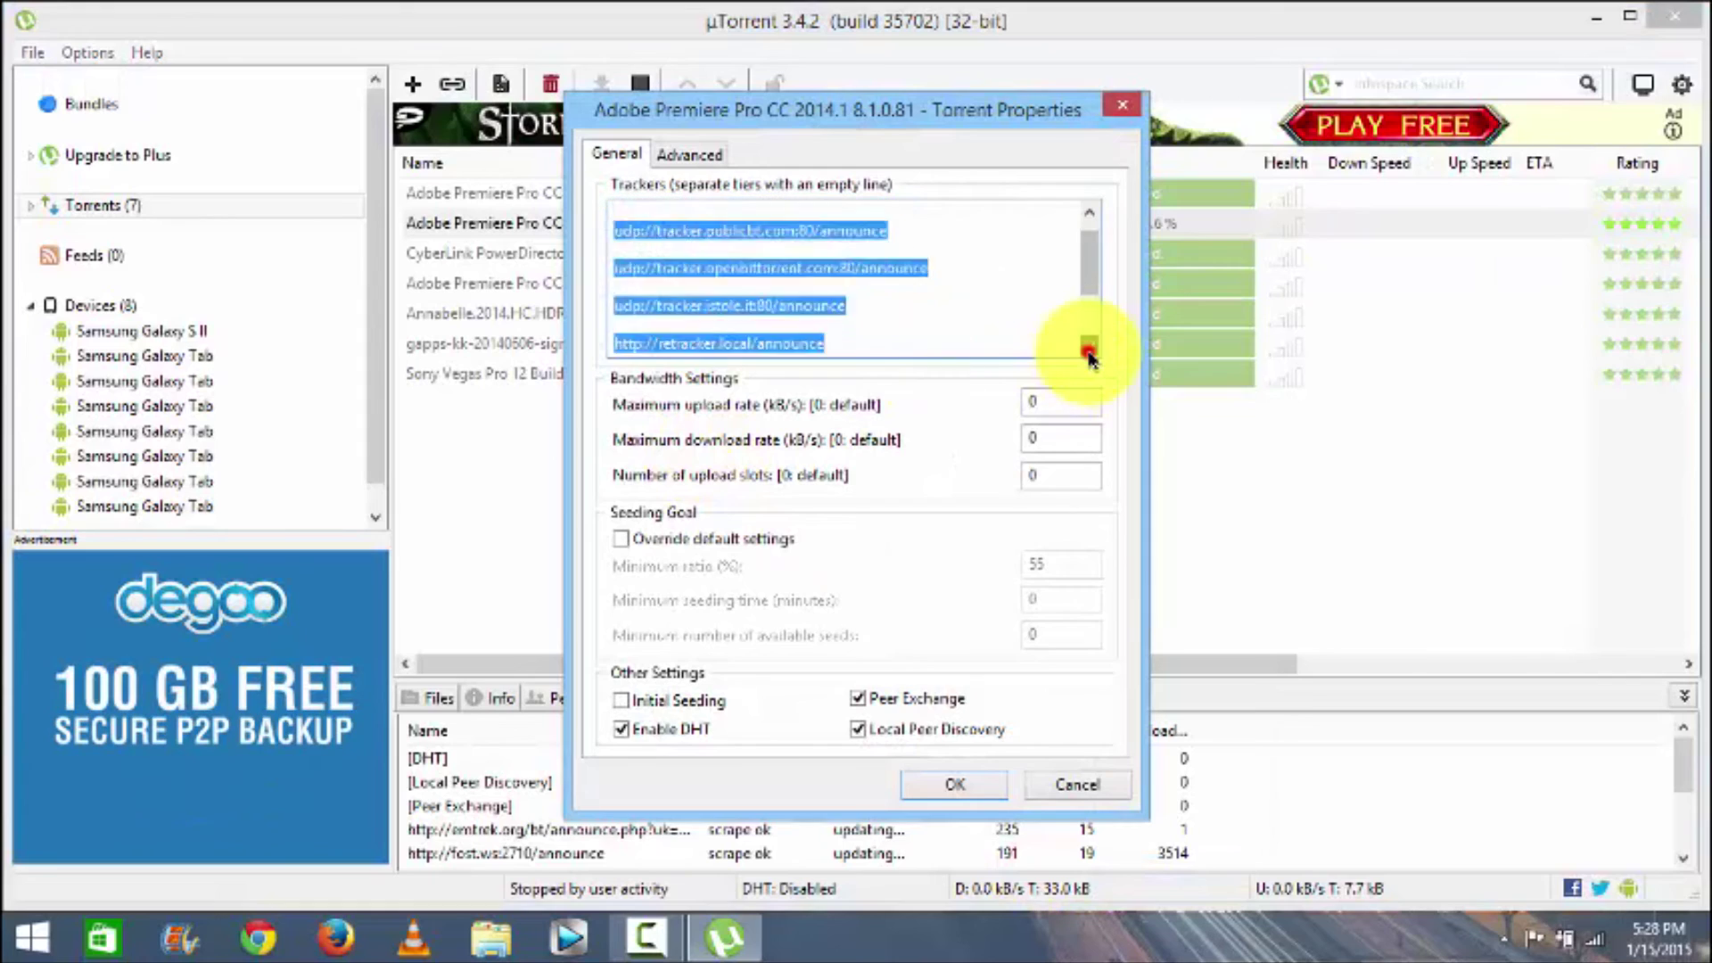
{"action": "left_click", "coordinate": [1089, 349]}
{"action": "left_click", "coordinate": [1089, 349]}
{"action": "left_click", "coordinate": [894, 349]}
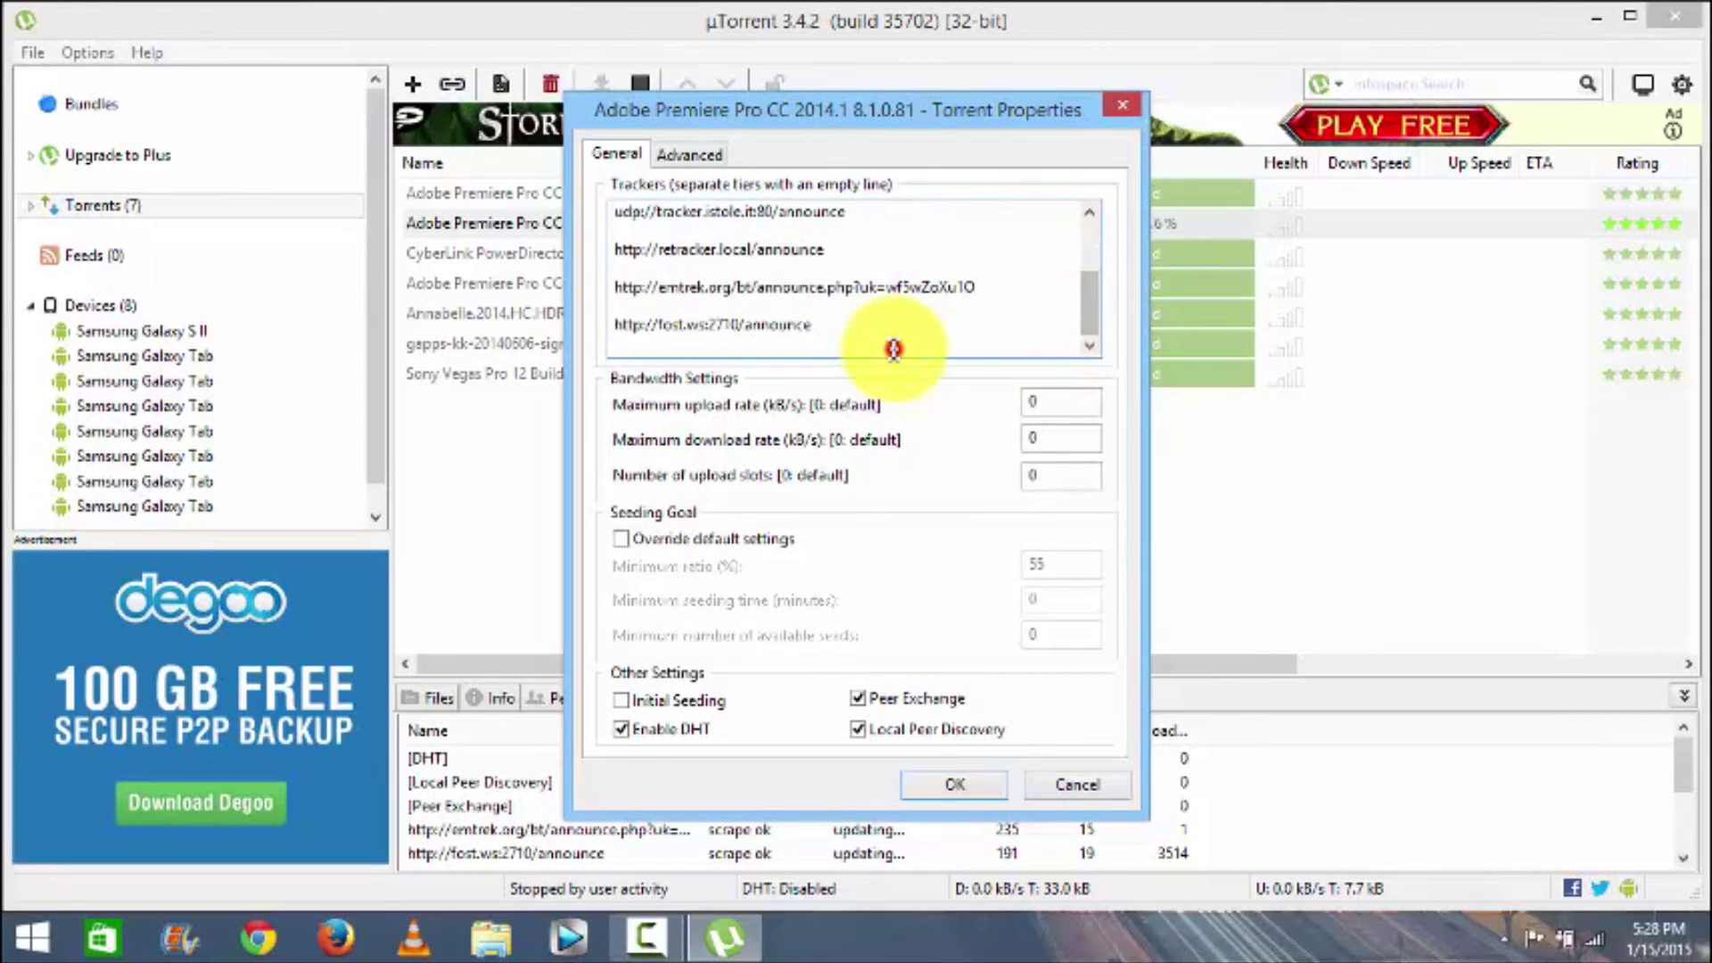
{"action": "key", "text": "Return"}
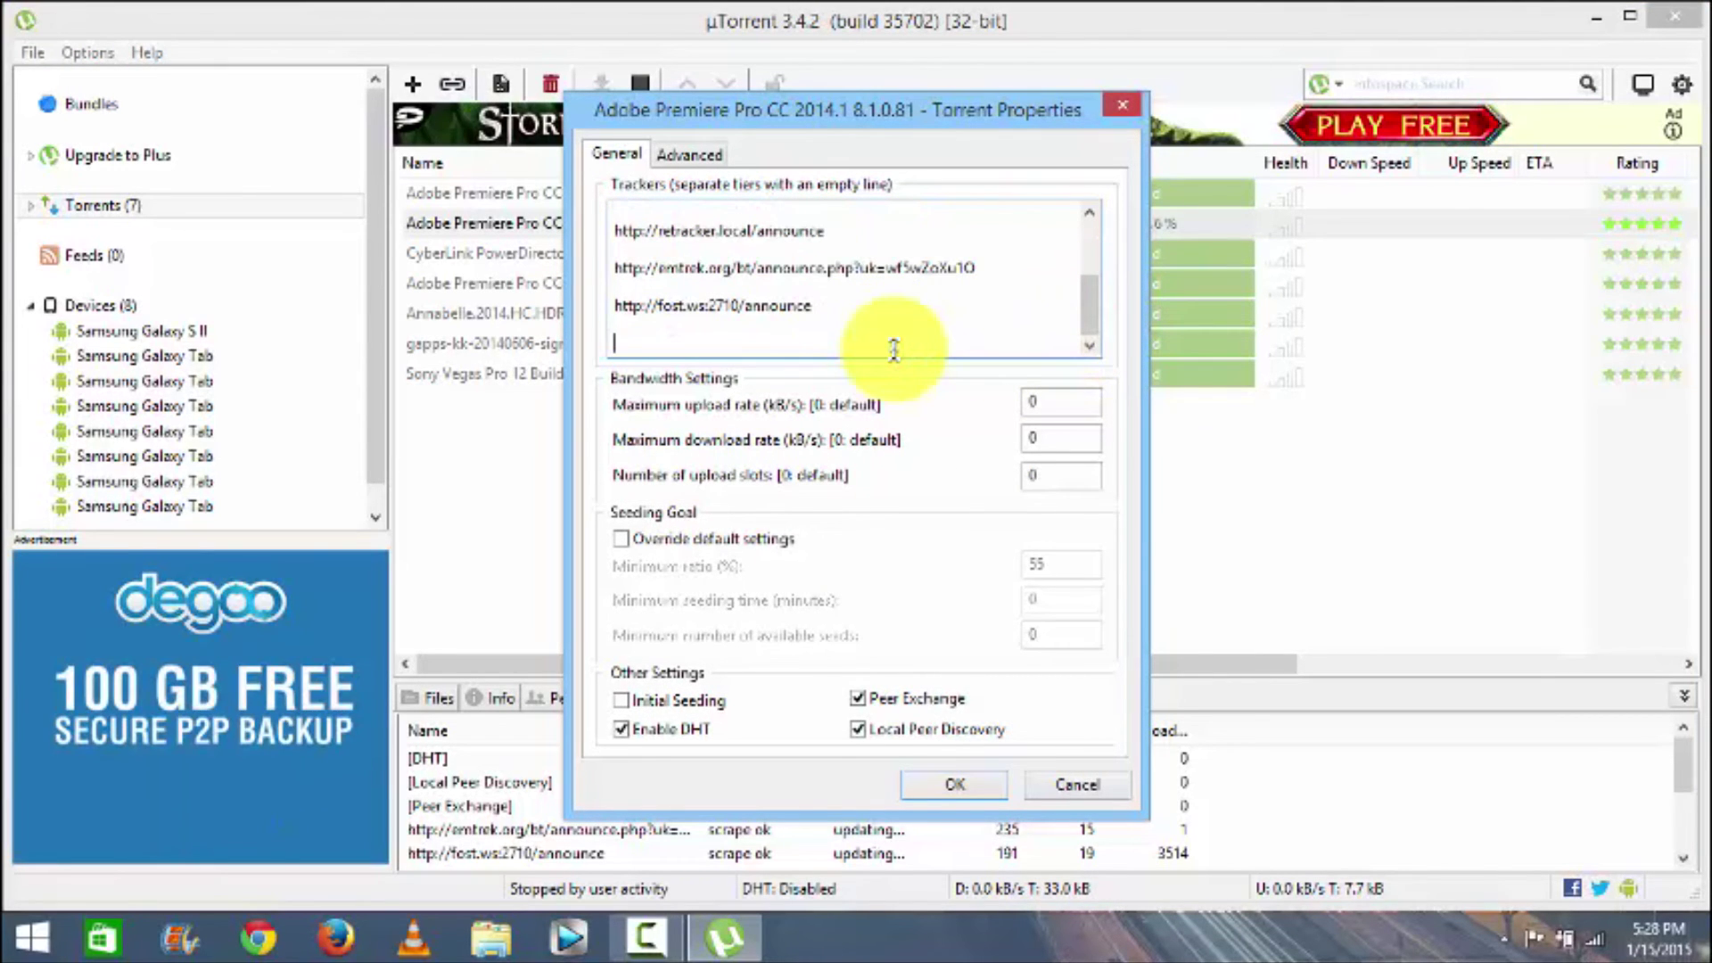
{"action": "key", "text": "ctrl+v"}
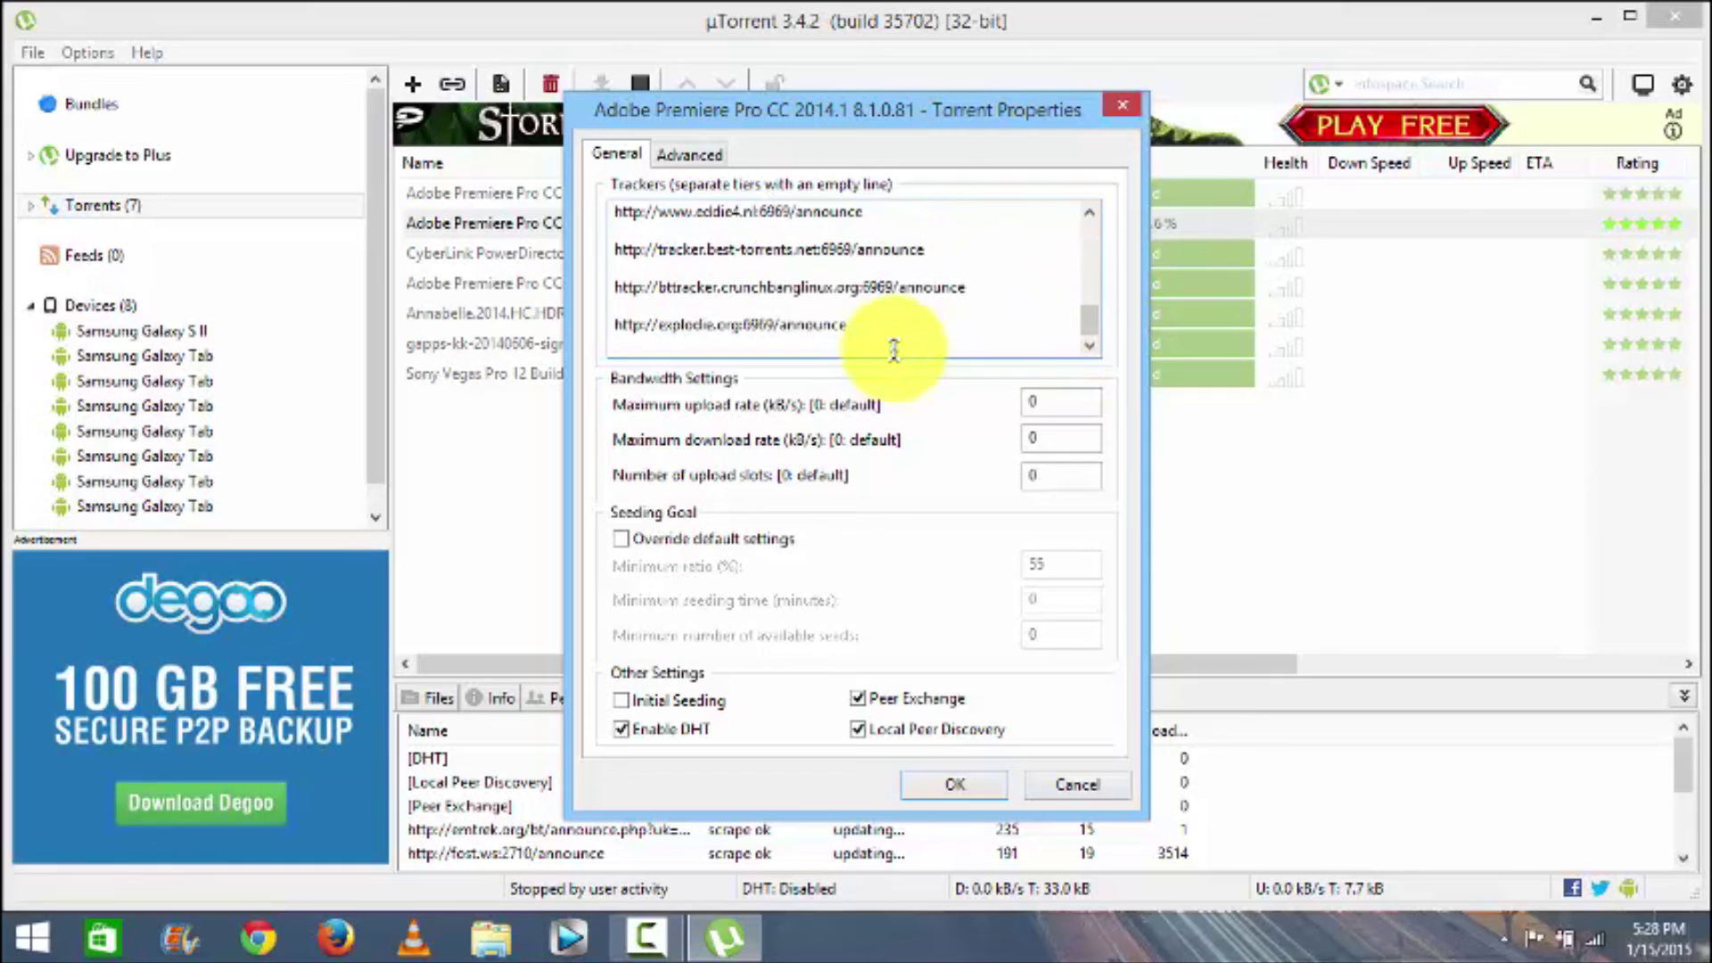
{"action": "left_click", "coordinate": [951, 784]}
Stop the Adobe Premiere torrent and minimize uTorrent.
{"action": "right_click", "coordinate": [1154, 229]}
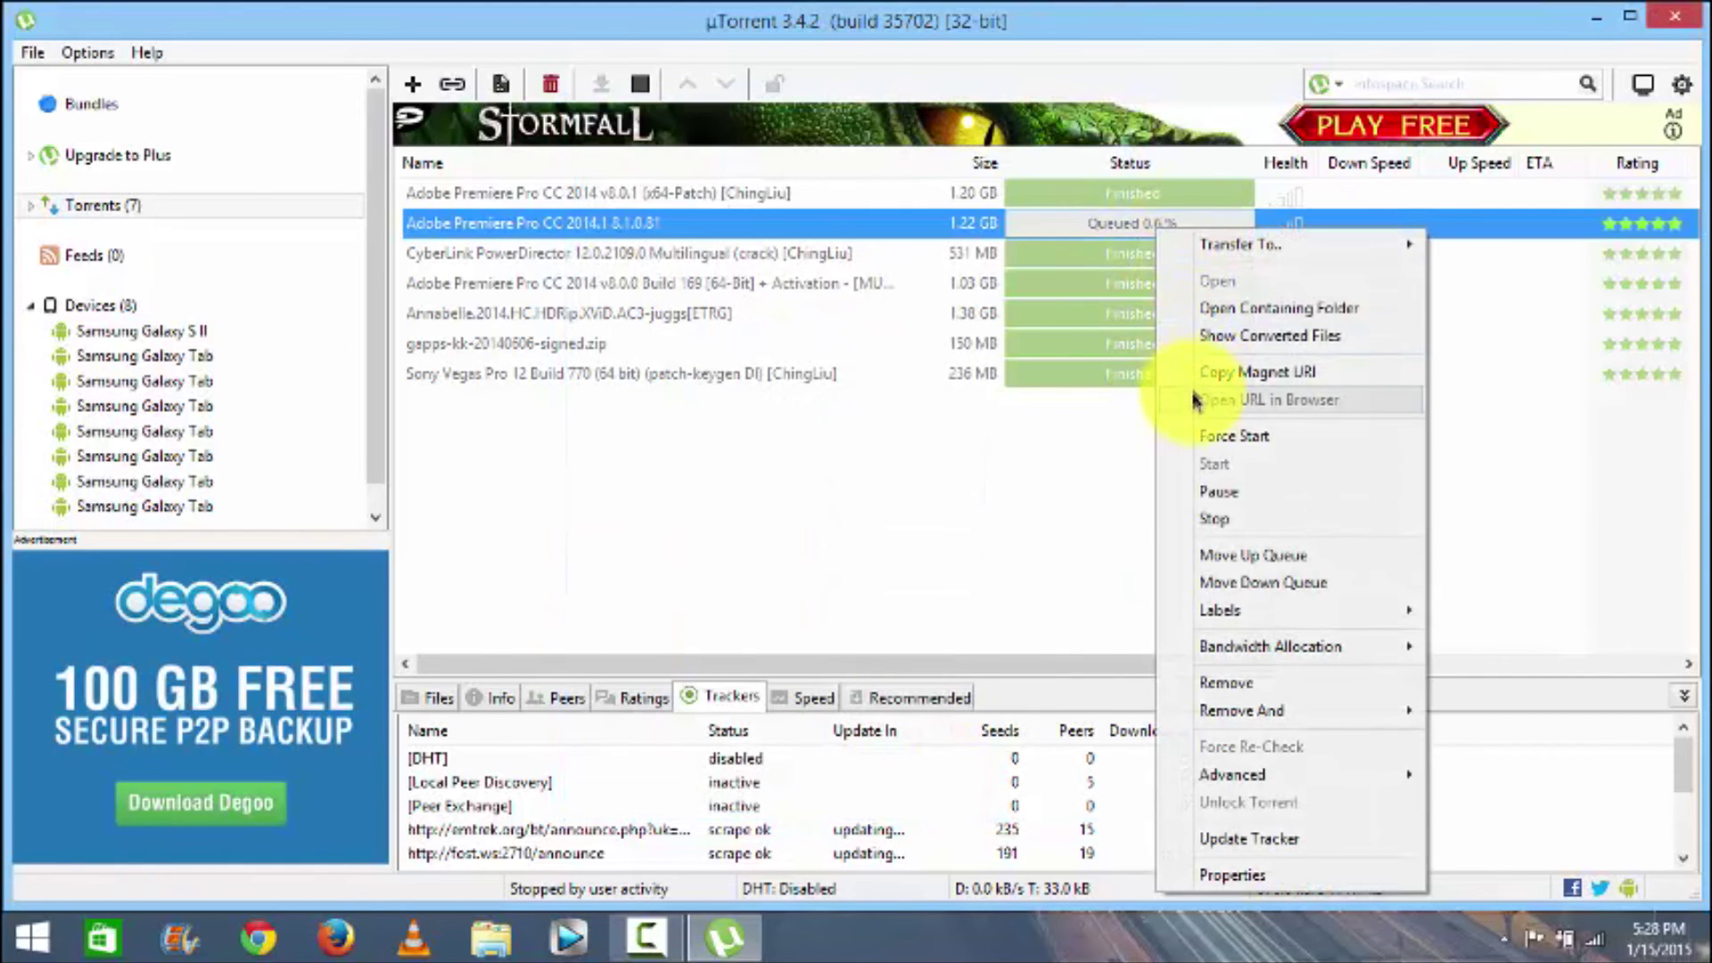
{"action": "left_click", "coordinate": [1208, 519]}
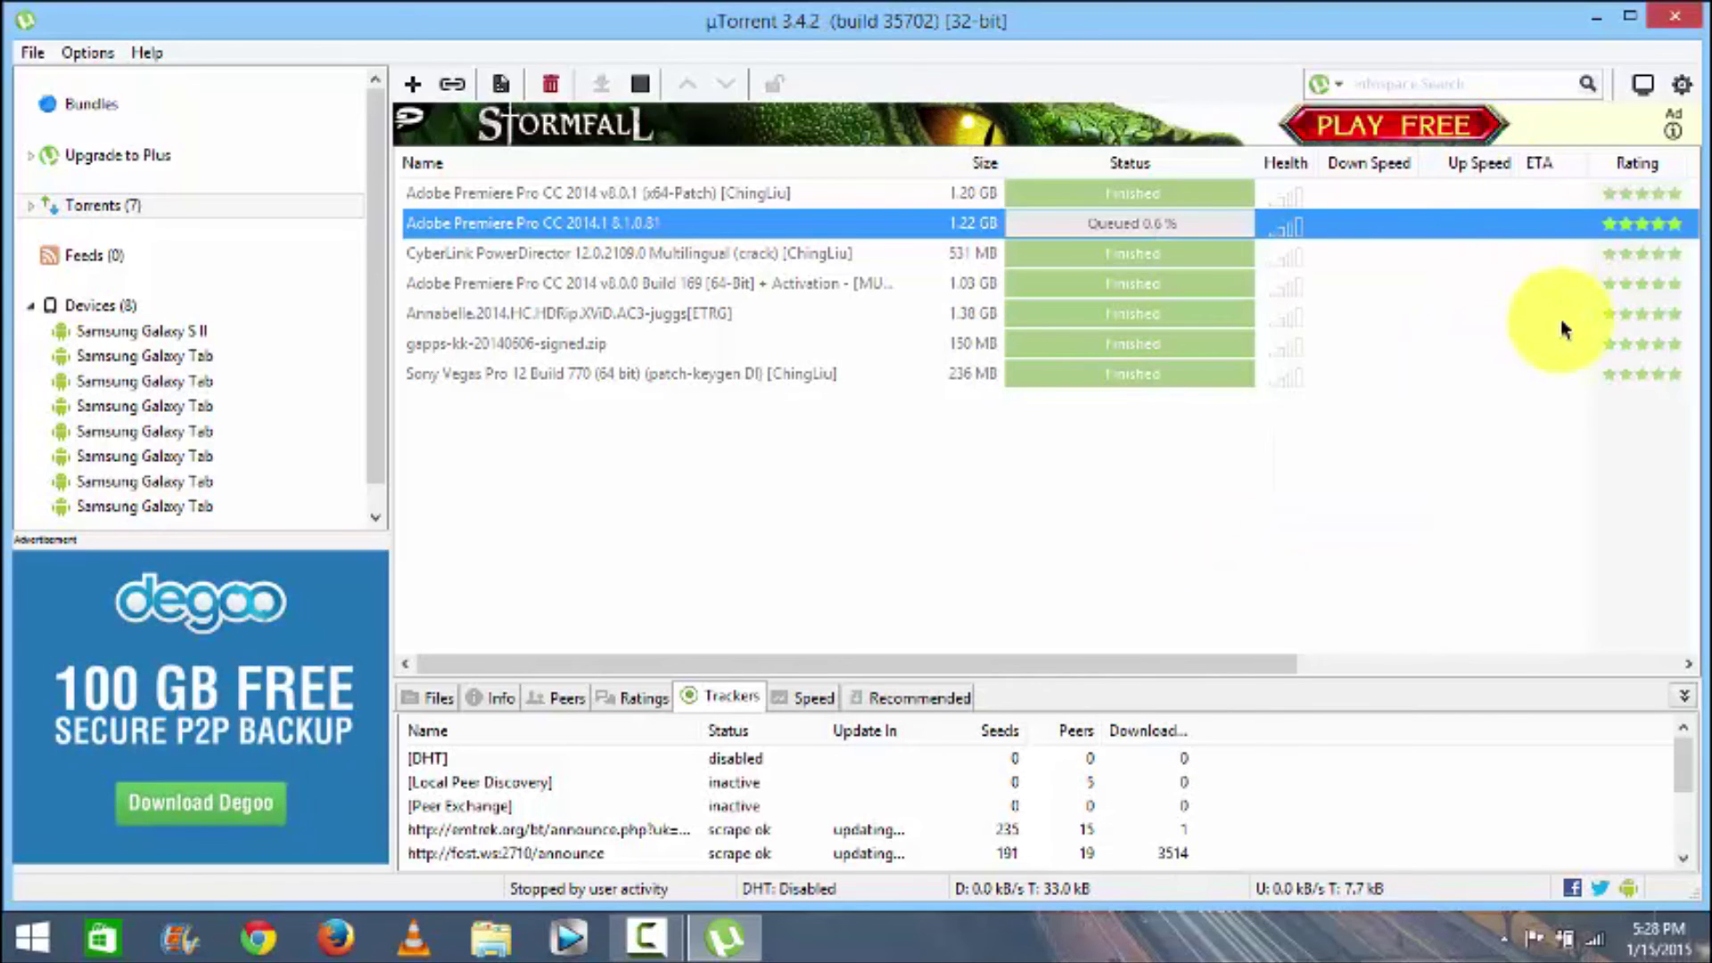
{"action": "left_click", "coordinate": [1596, 18]}
Refresh the desktop, then restore uTorrent briefly and minimize it again.
{"action": "right_click", "coordinate": [1284, 297]}
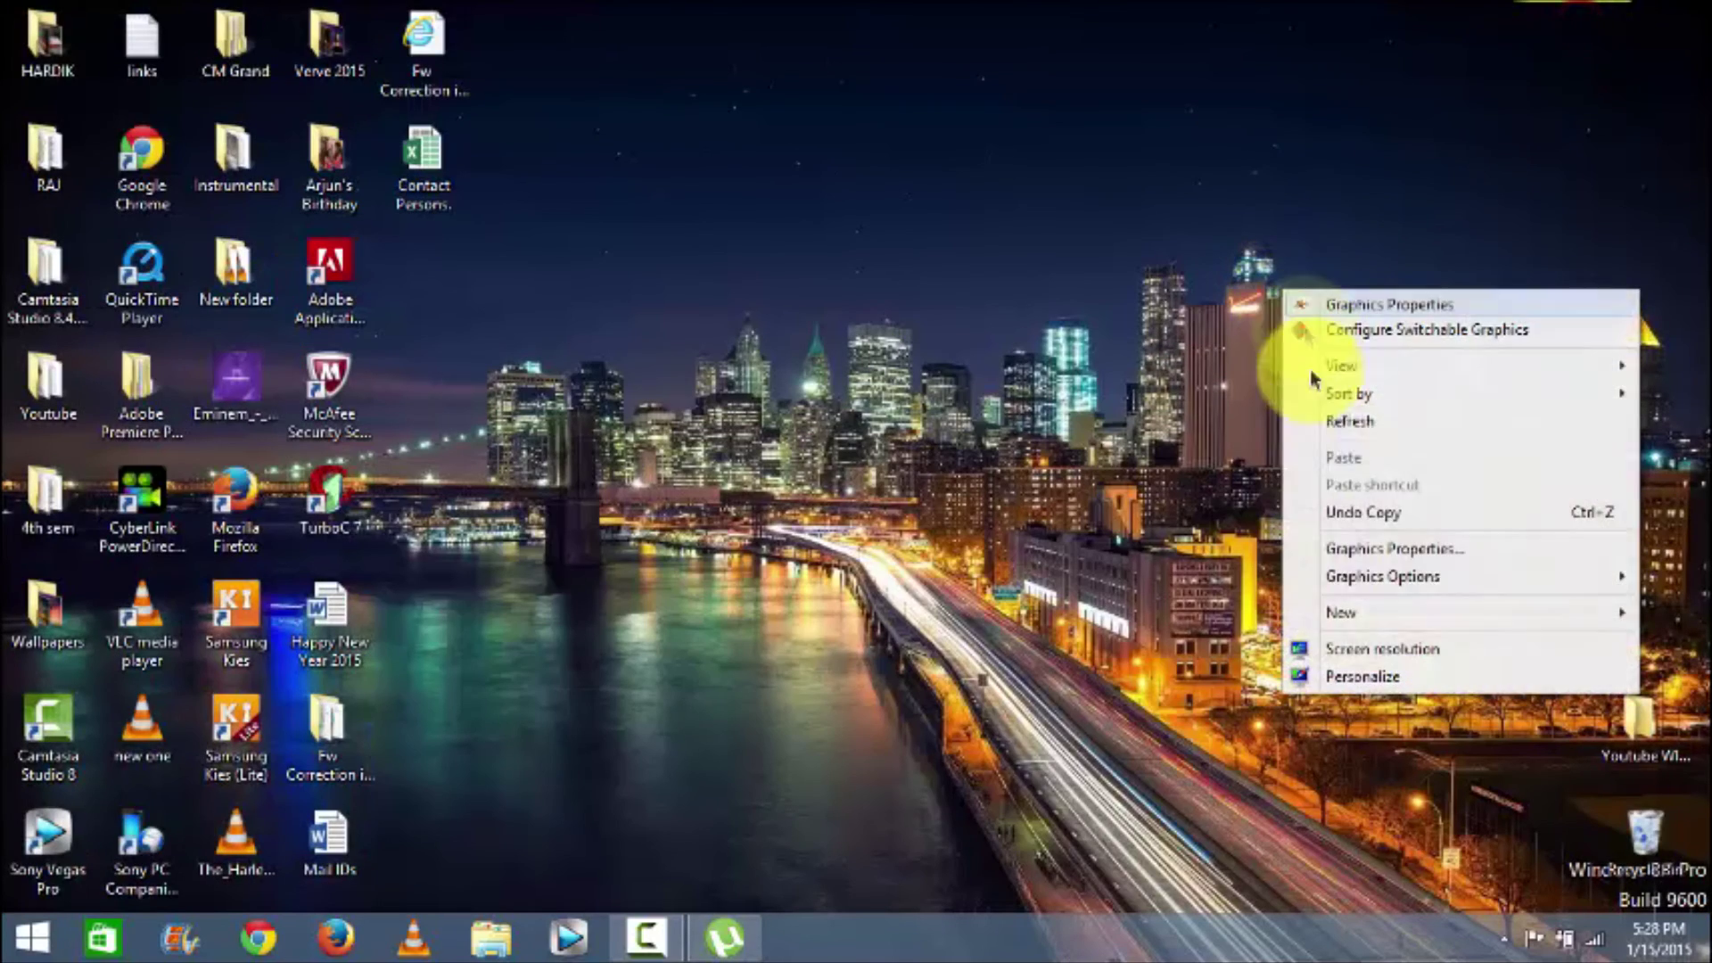
{"action": "left_click", "coordinate": [1312, 420]}
{"action": "right_click", "coordinate": [765, 312]}
{"action": "left_click", "coordinate": [807, 432]}
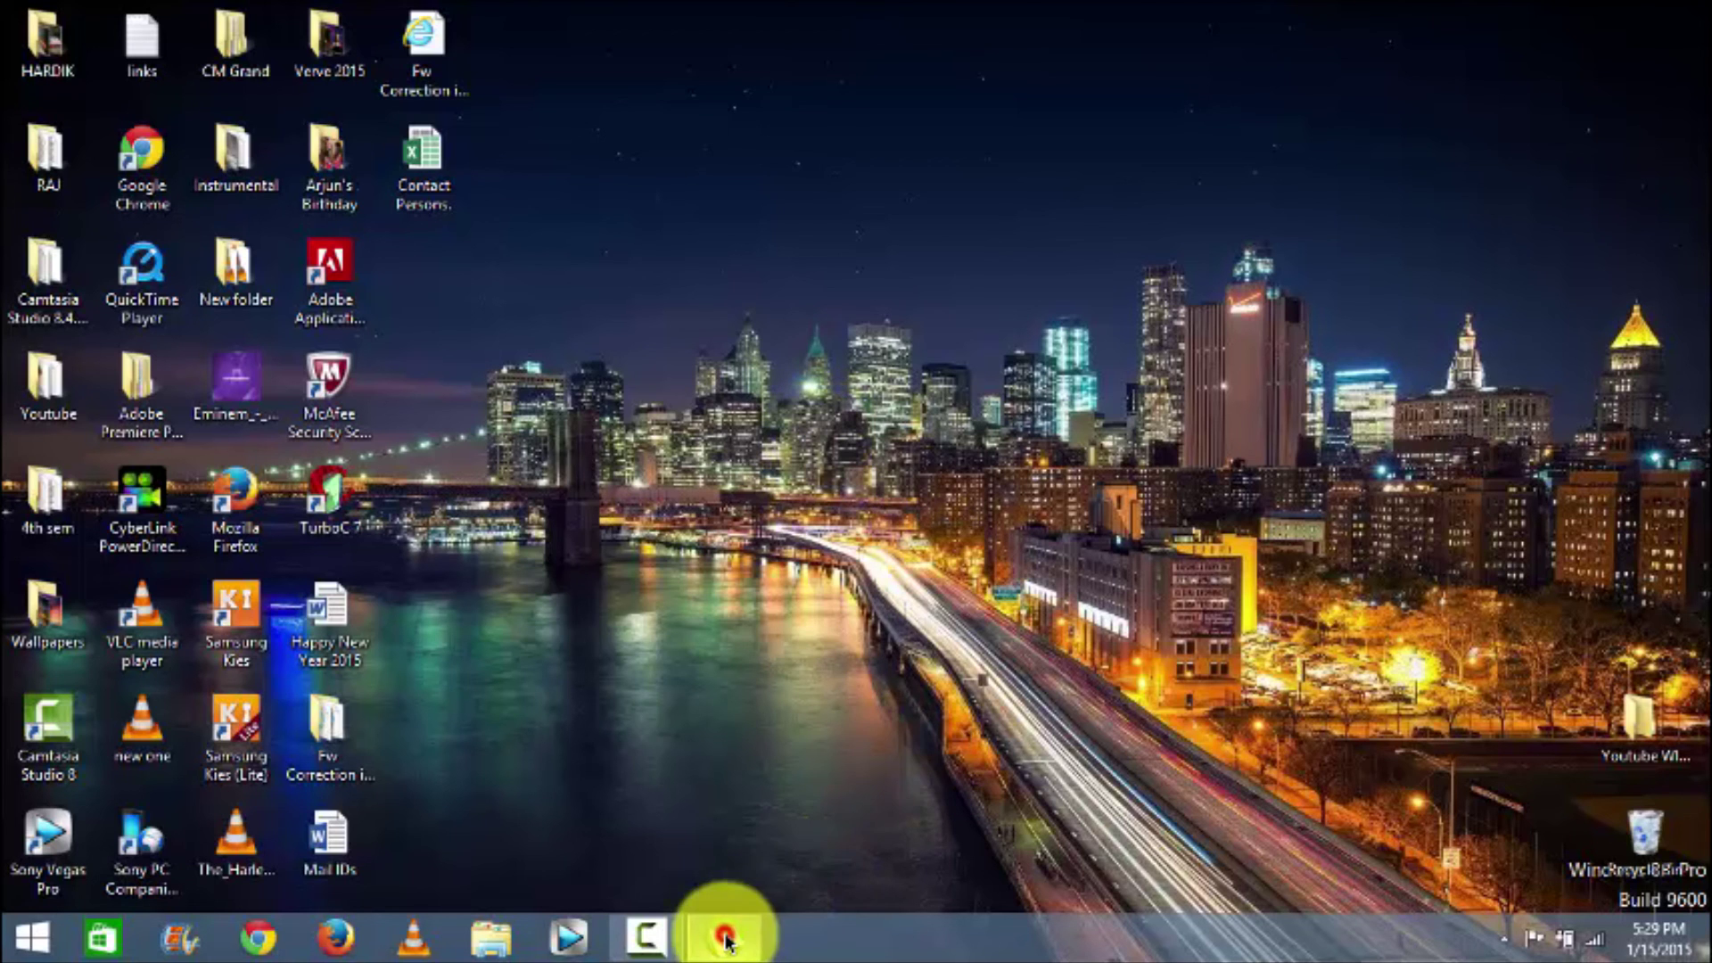
{"action": "left_click", "coordinate": [725, 939]}
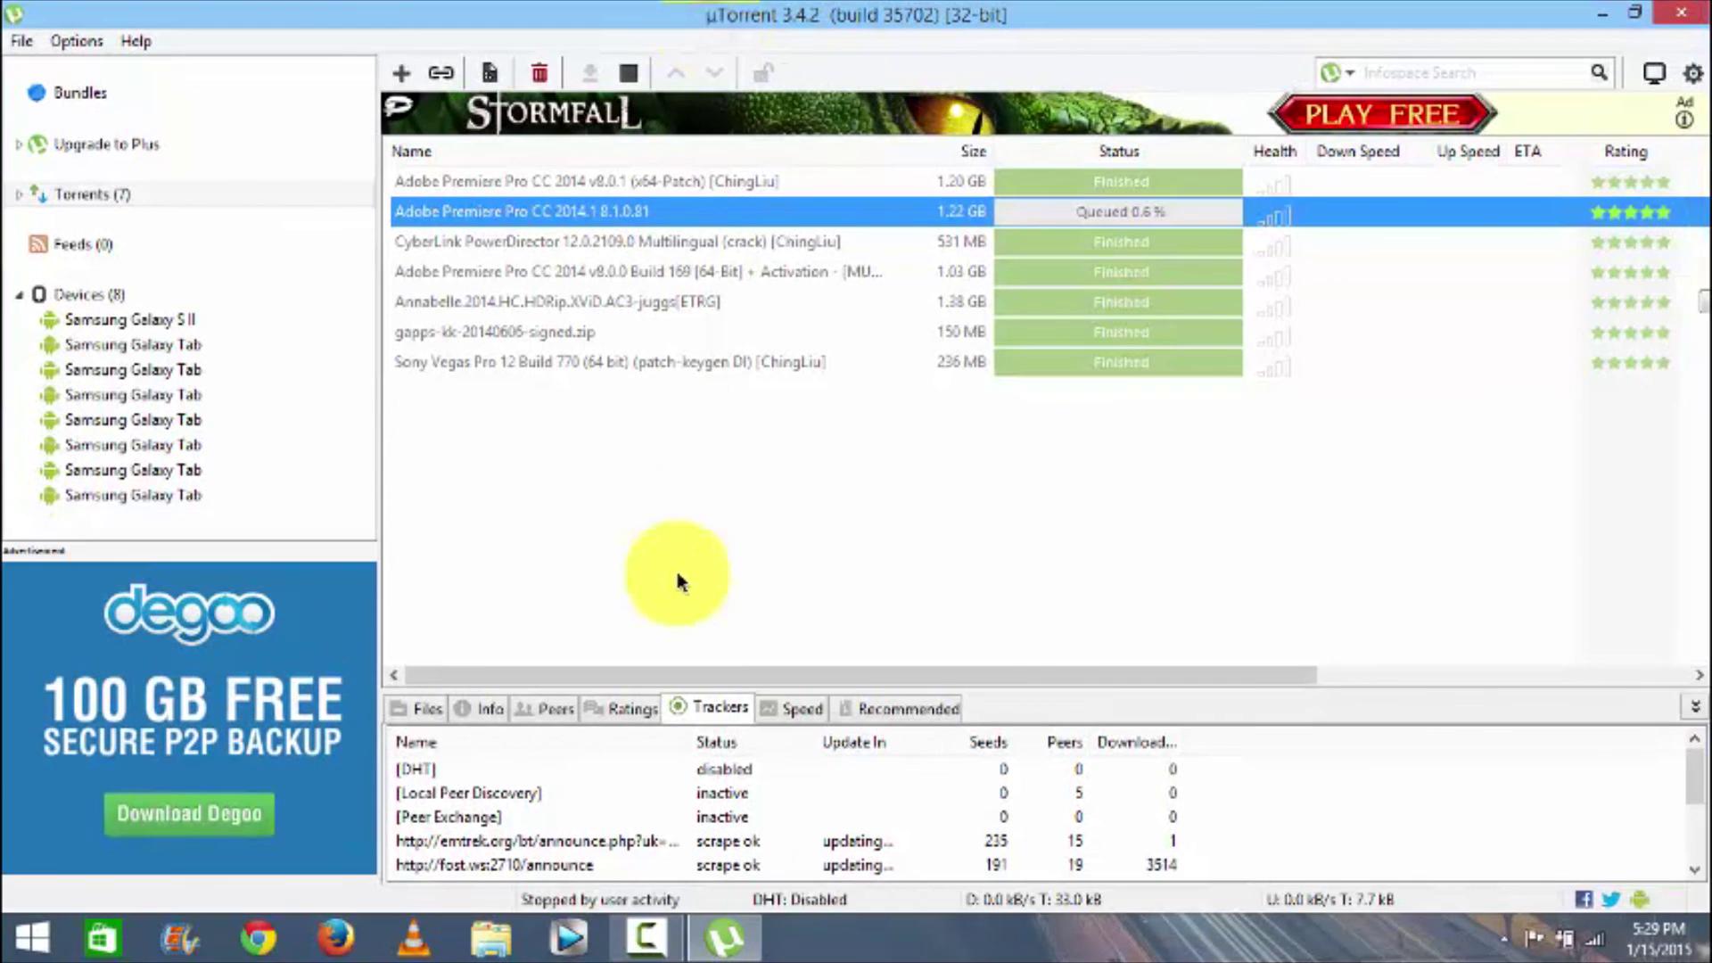
{"action": "left_click", "coordinate": [1603, 13]}
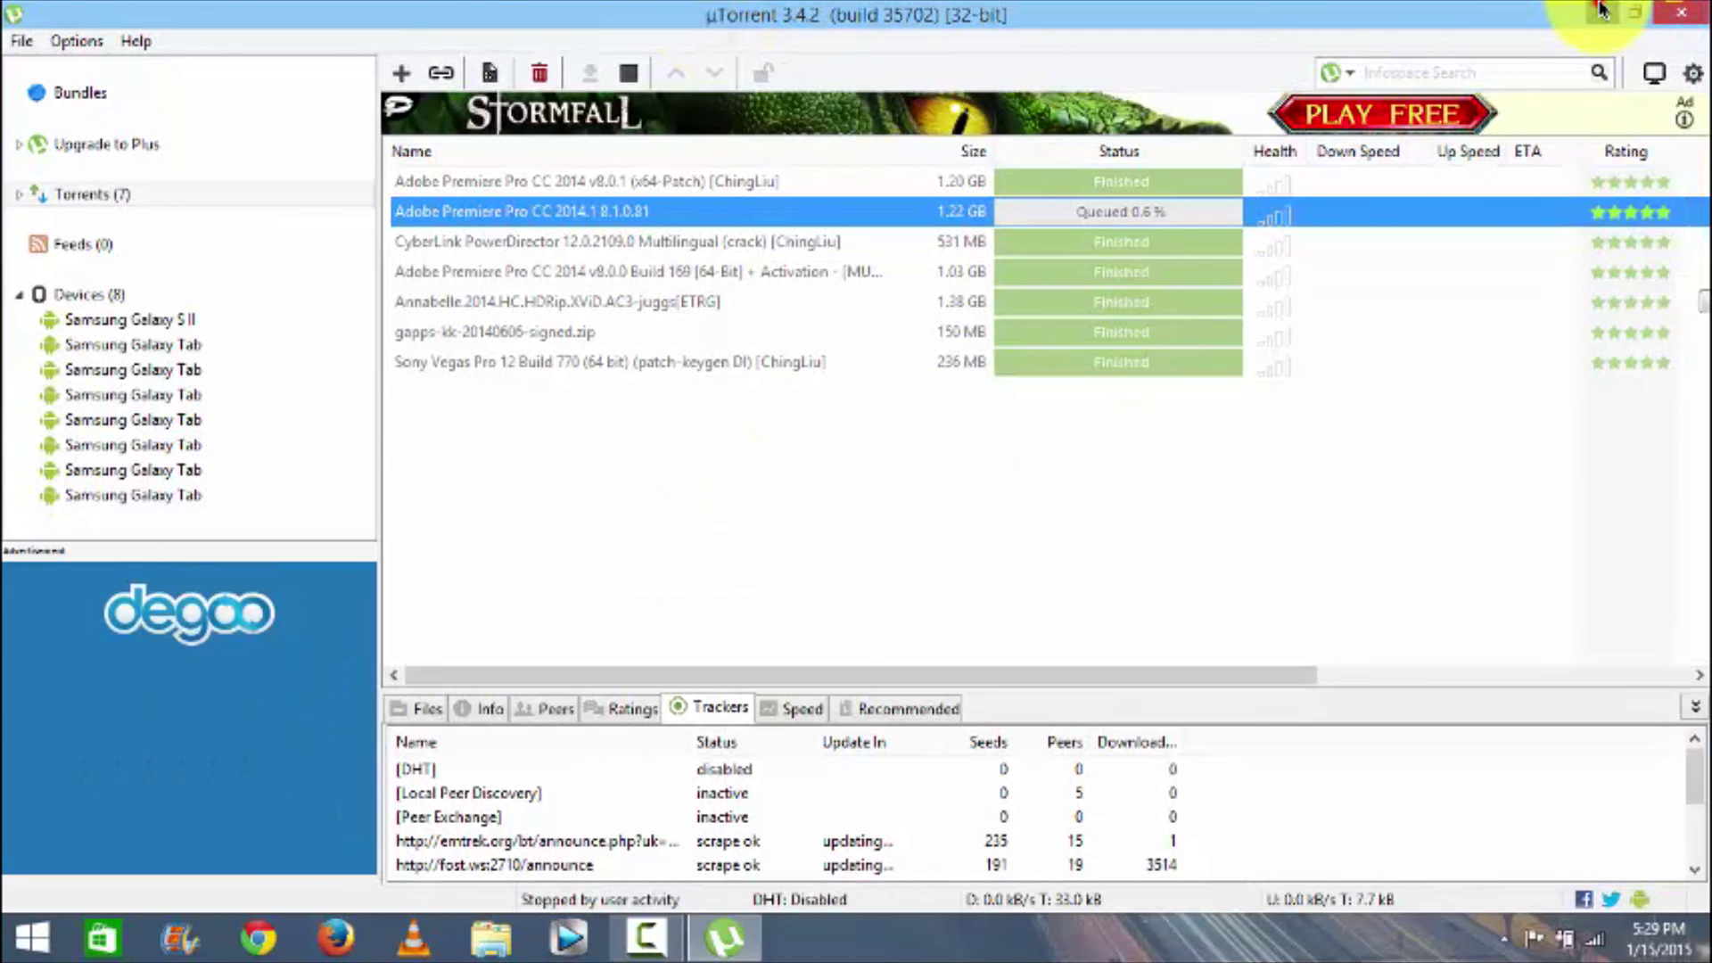